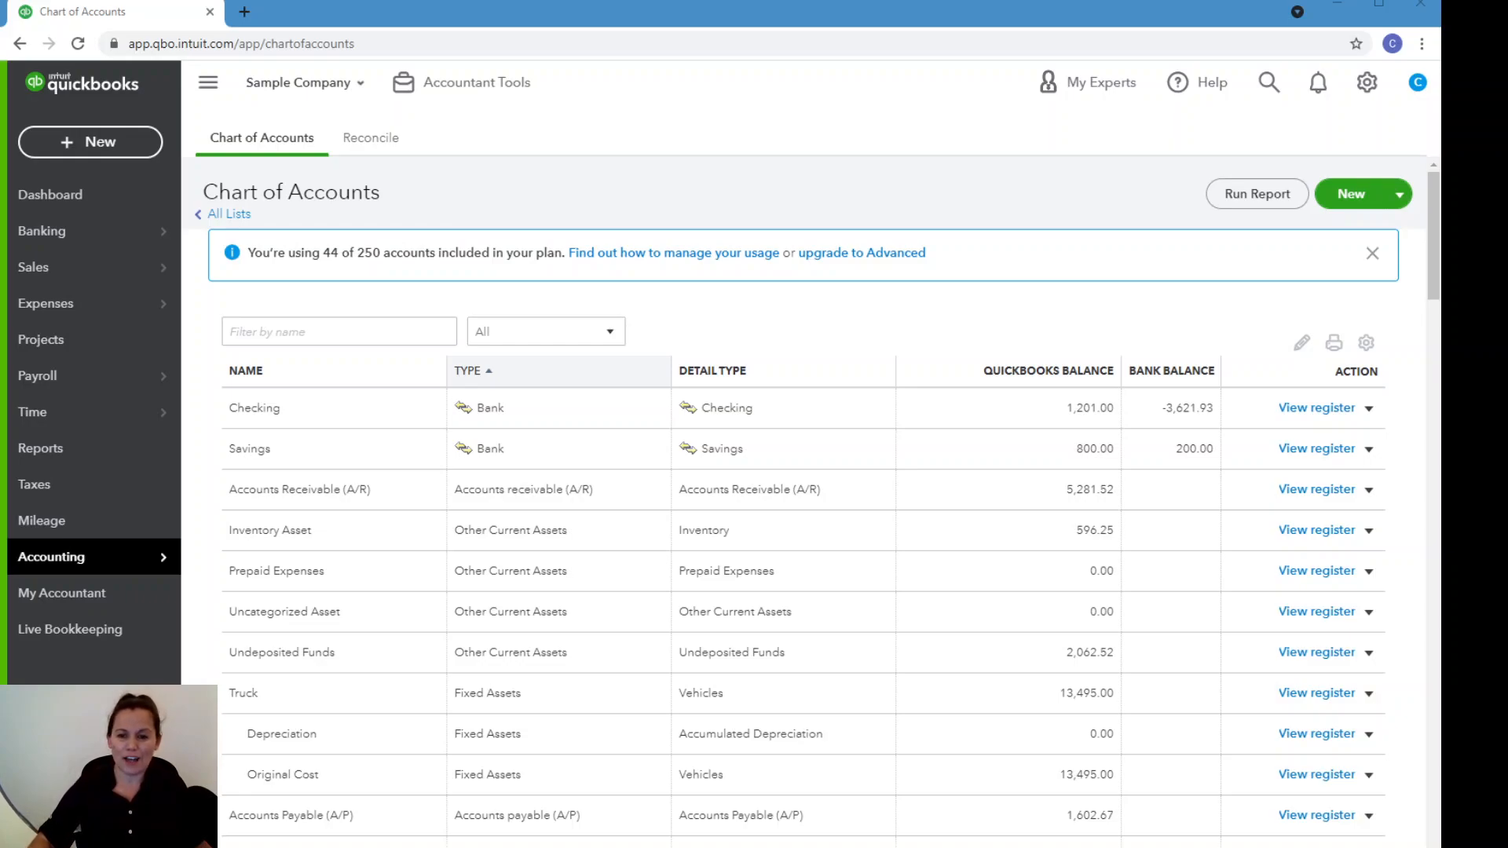
# Try to link a bank account from the bank transactions page, and leave the account connection page.
pyautogui.click(1134, 179)
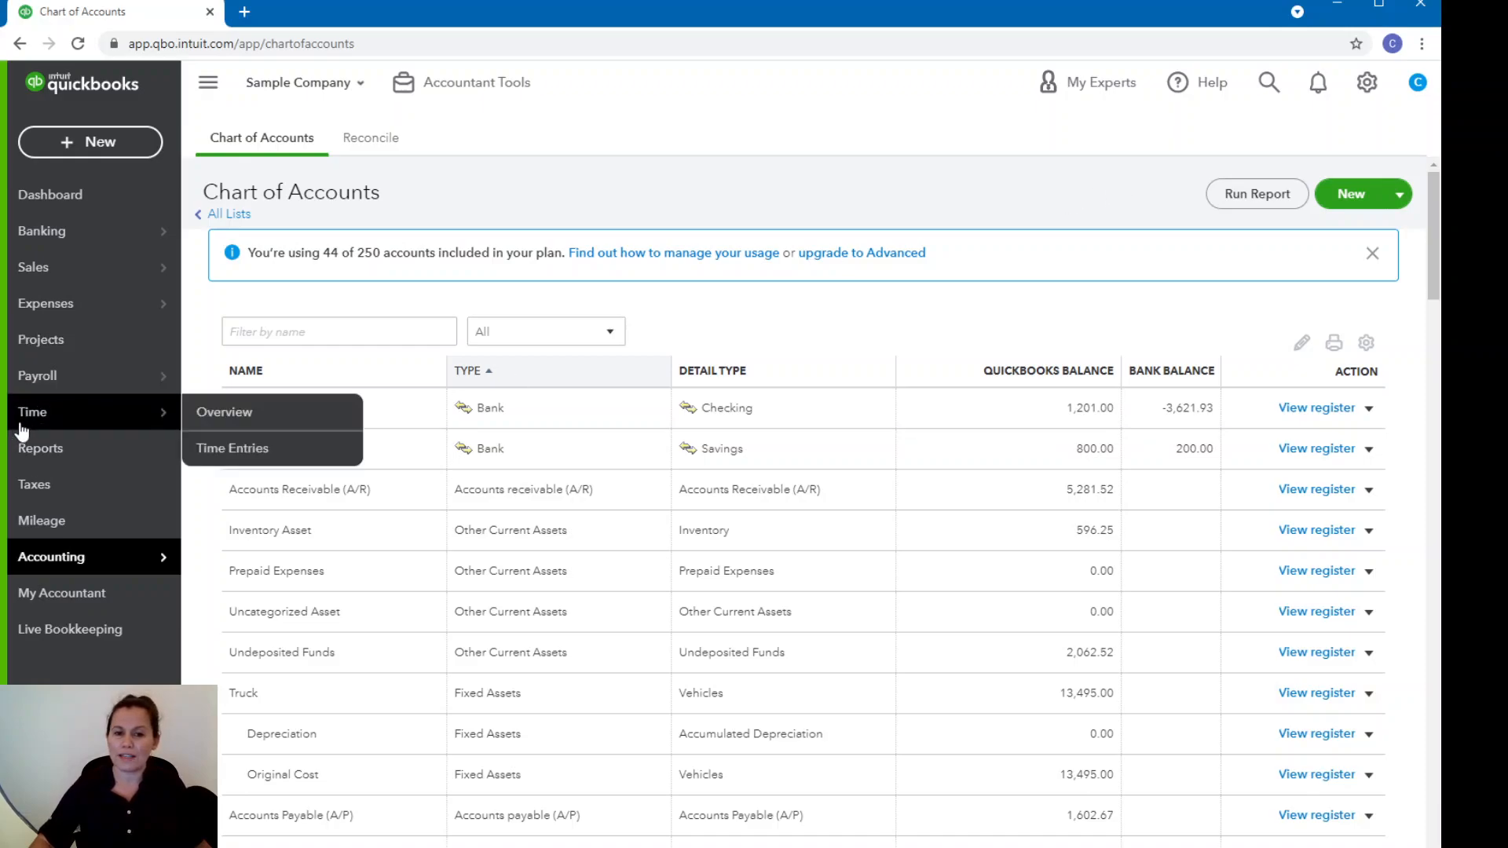
pyautogui.moveTo(110, 224)
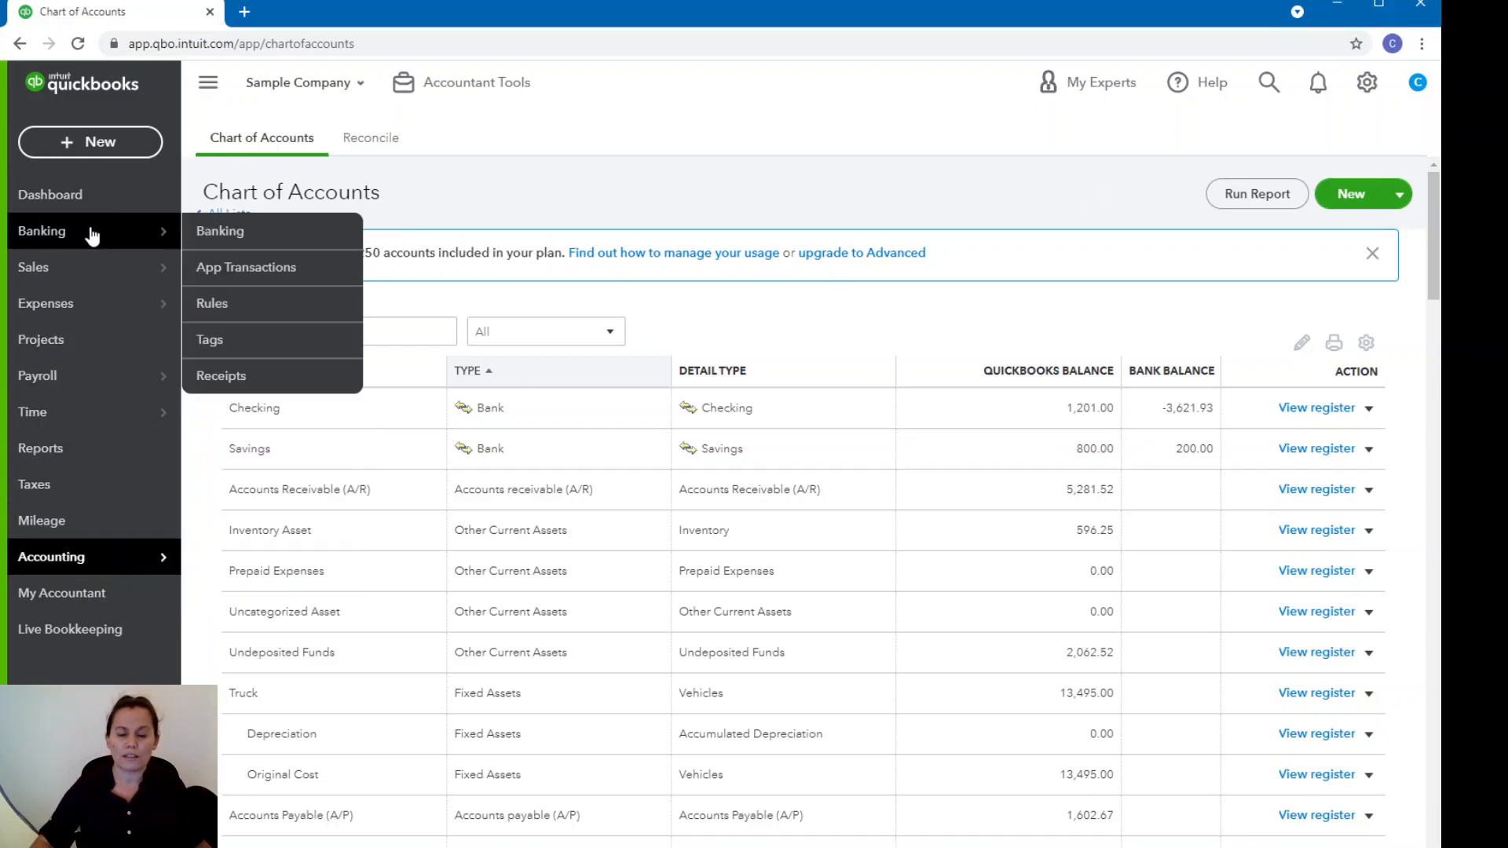
pyautogui.click(240, 235)
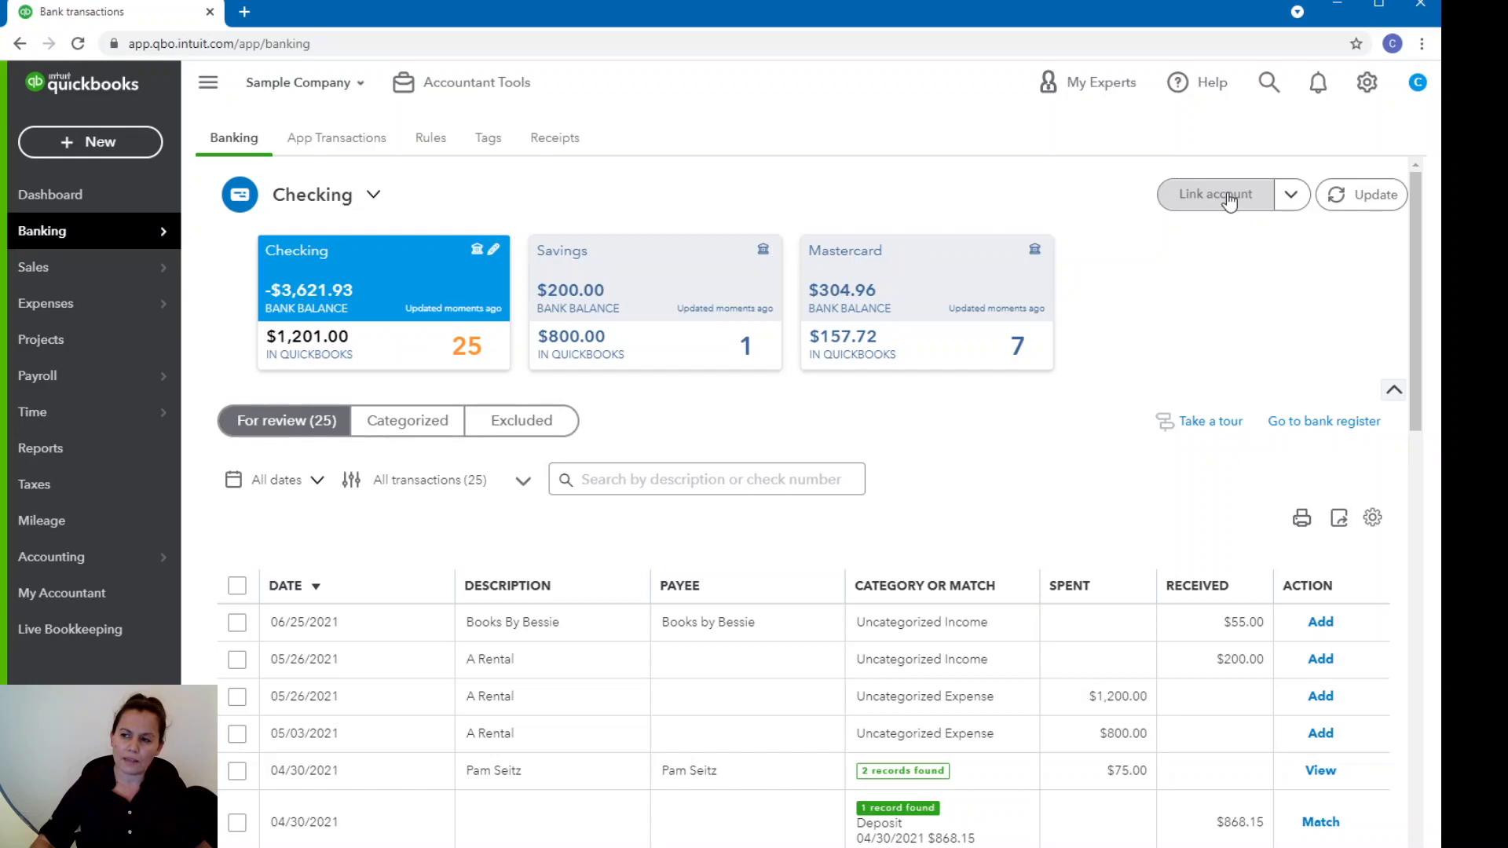
pyautogui.click(1199, 206)
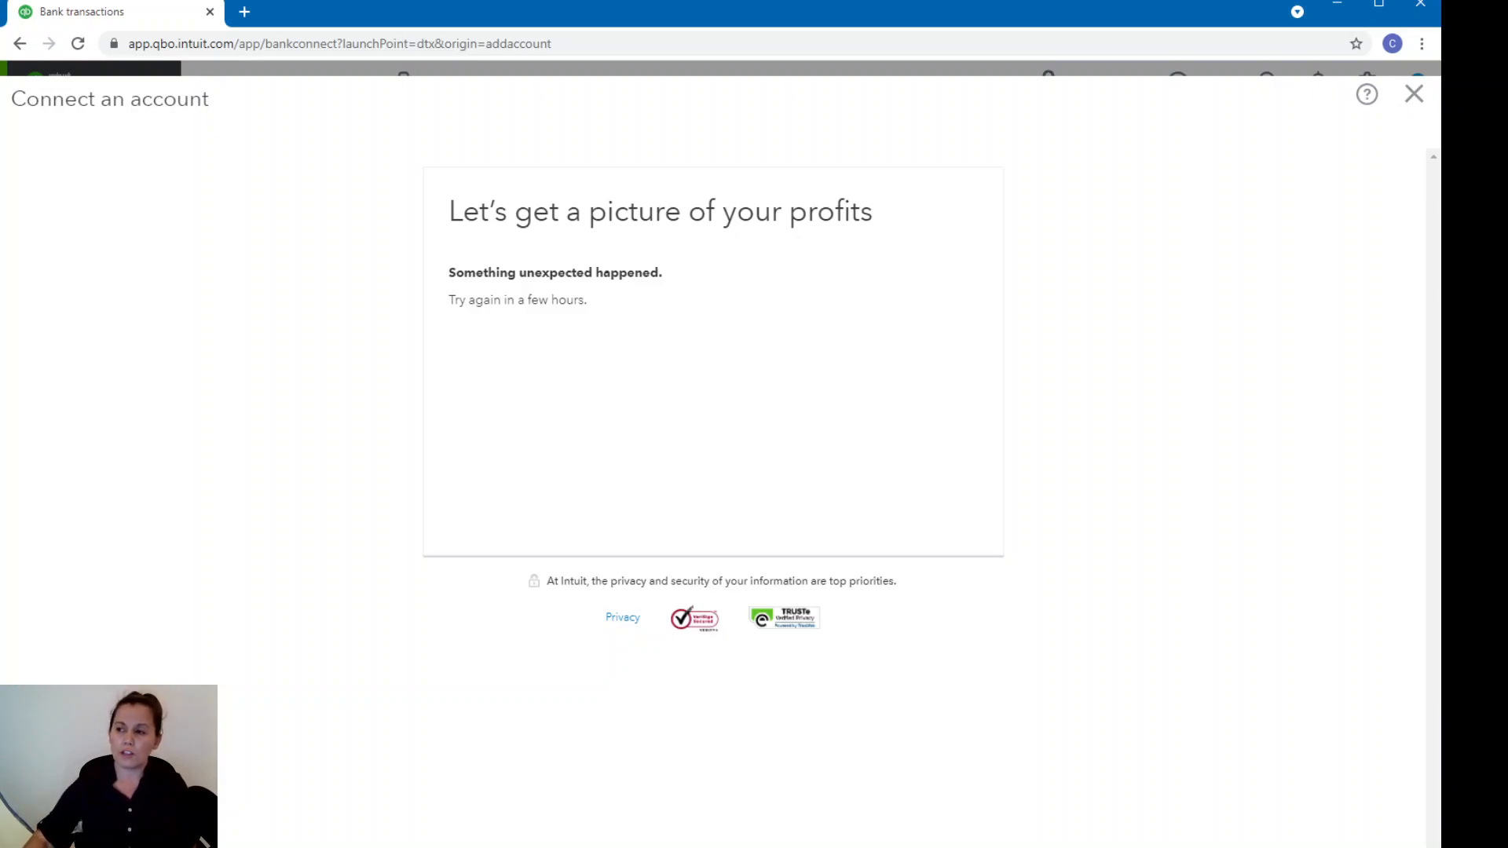
pyautogui.click(1413, 96)
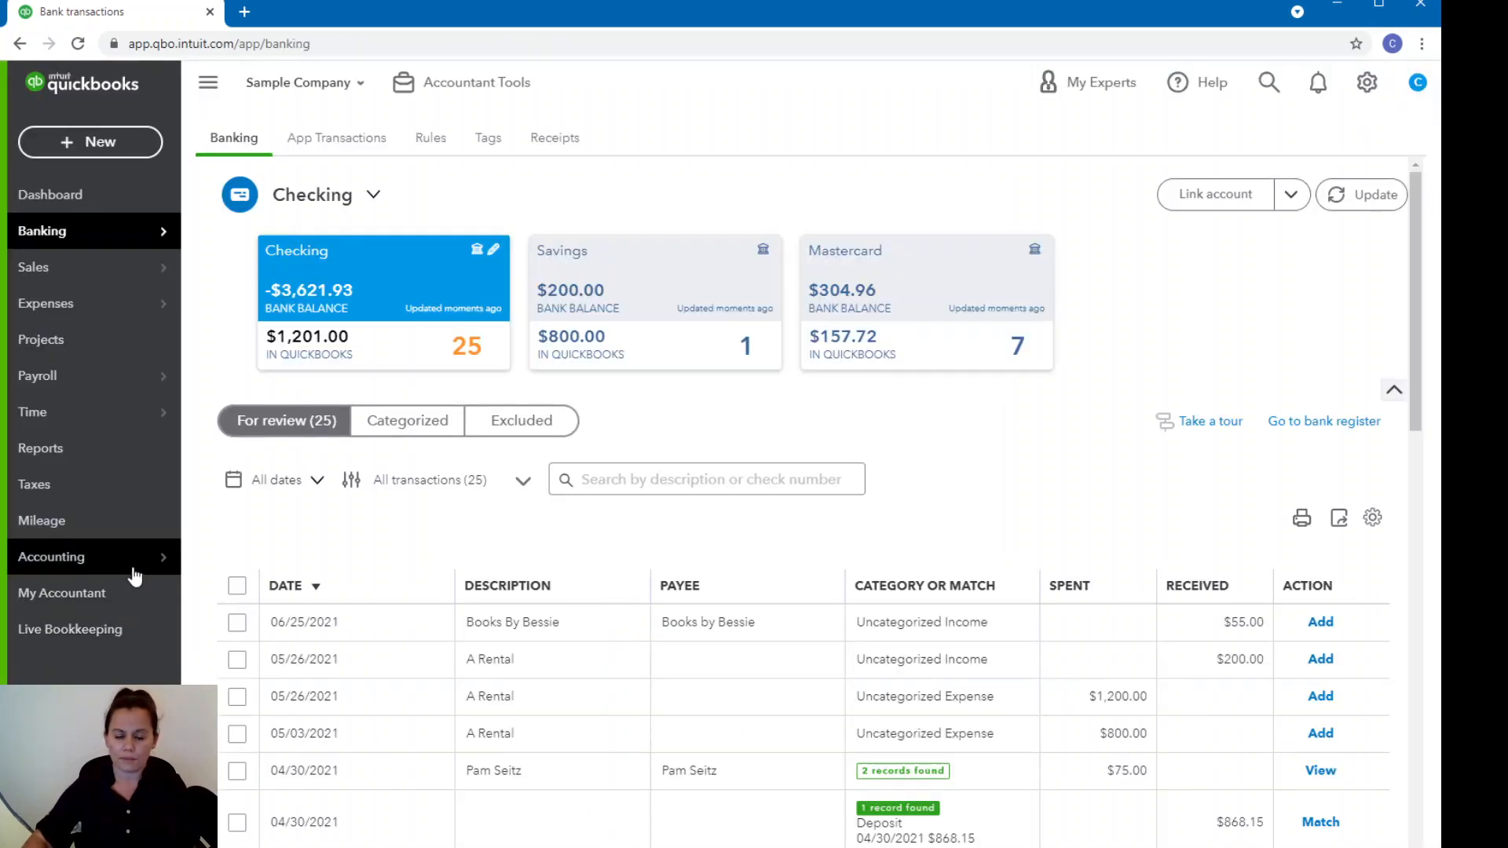
# In the chart of accounts, draft a Bank account with detail type Checking, named by bank and last account digits, and discard it.
pyautogui.moveTo(133, 571)
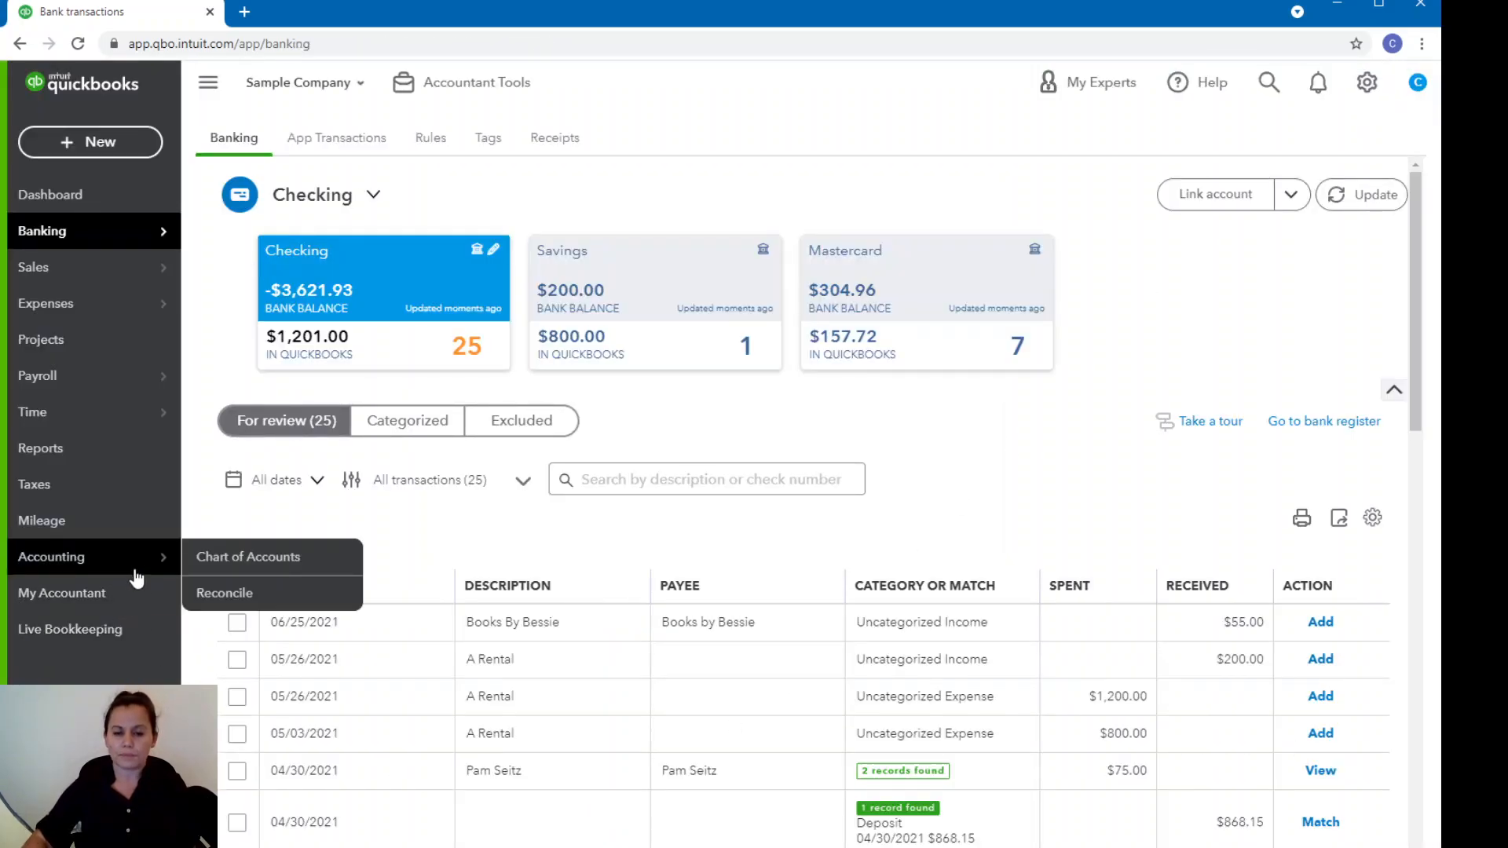
pyautogui.click(258, 566)
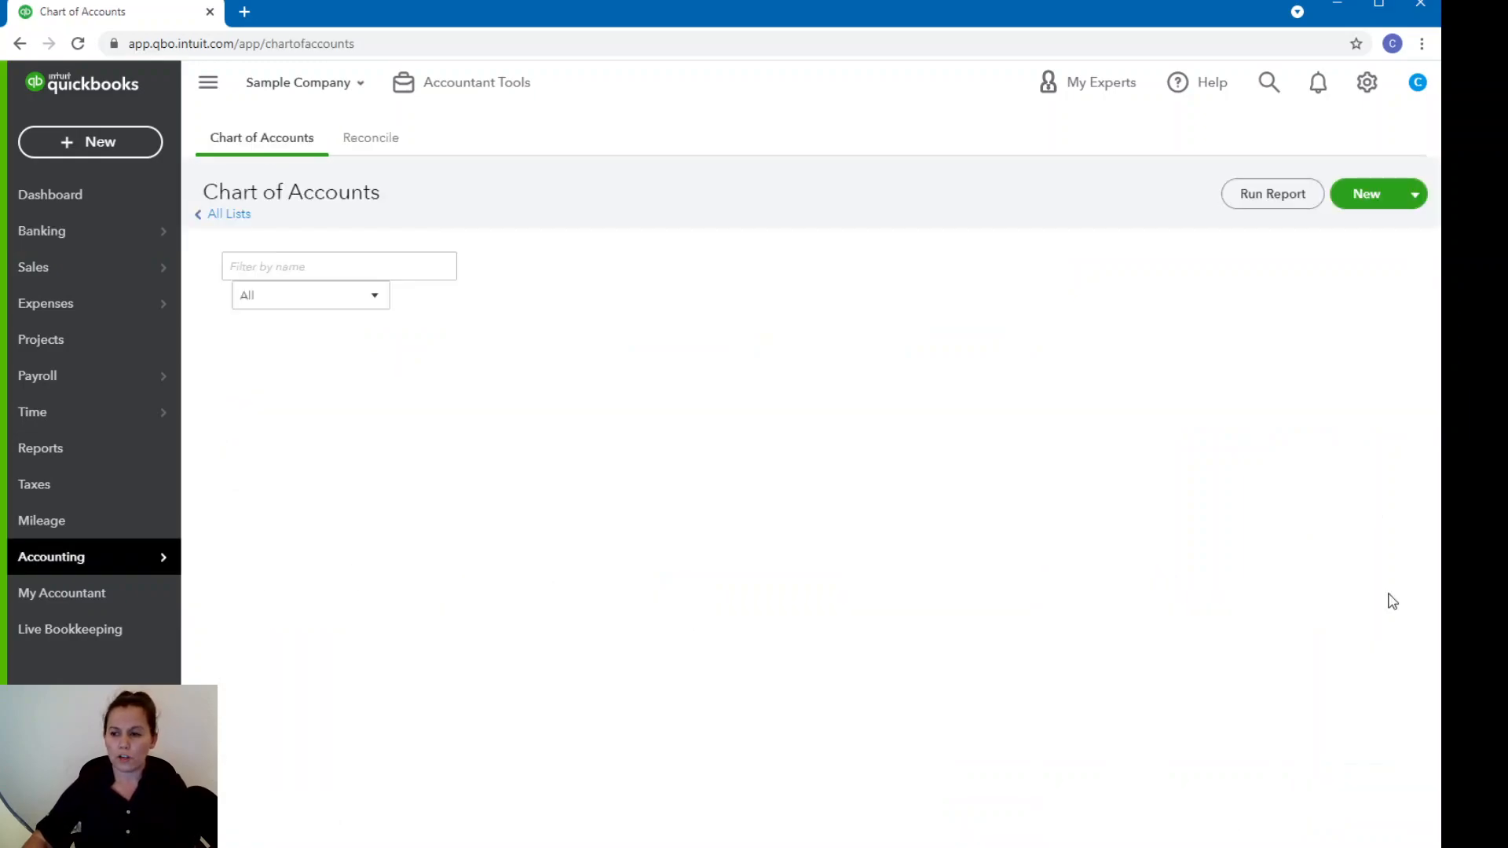
pyautogui.click(1349, 196)
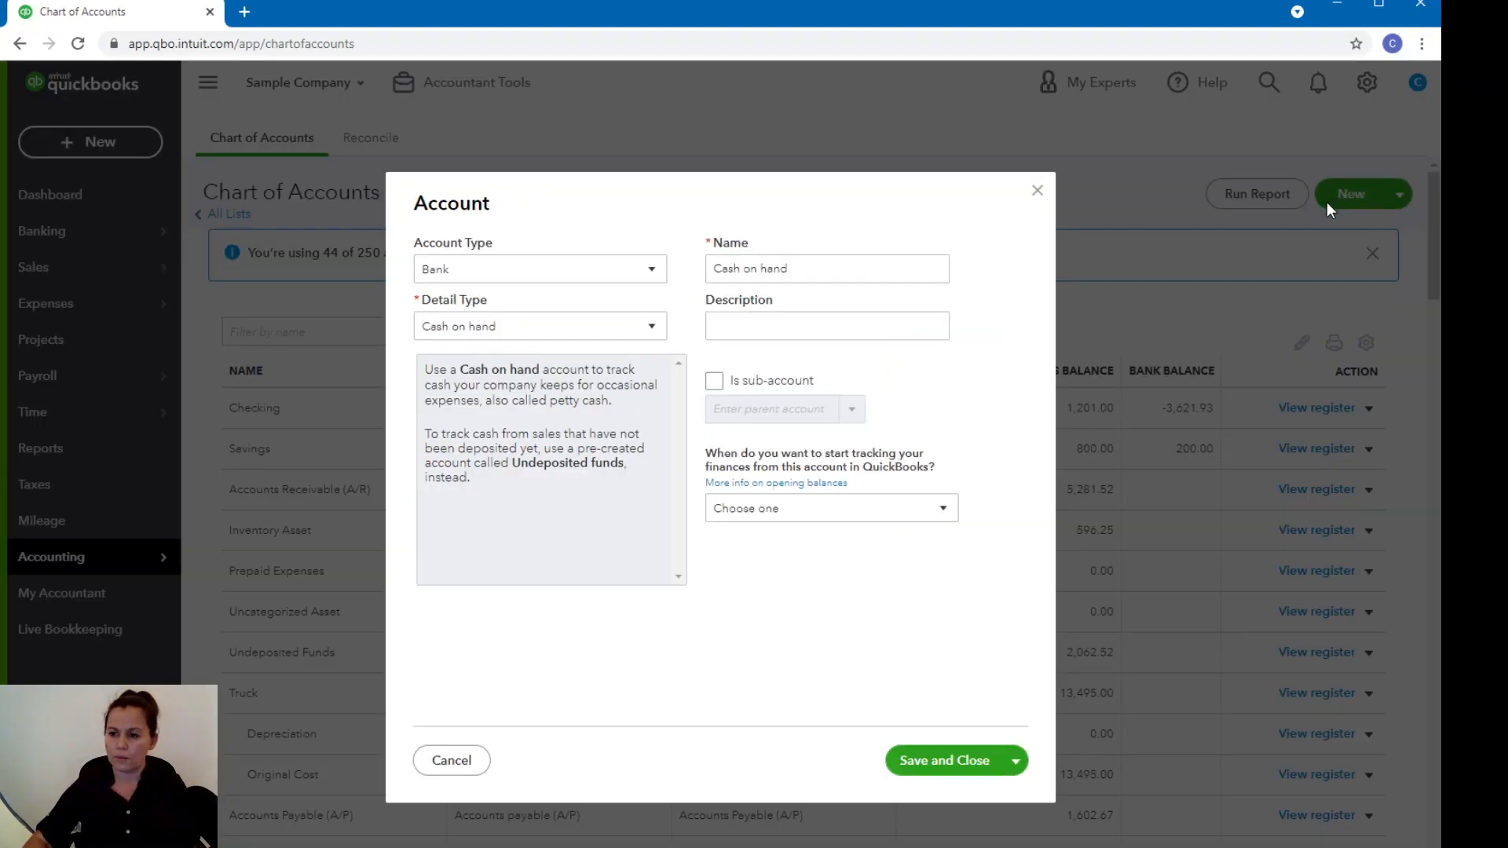
pyautogui.click(649, 328)
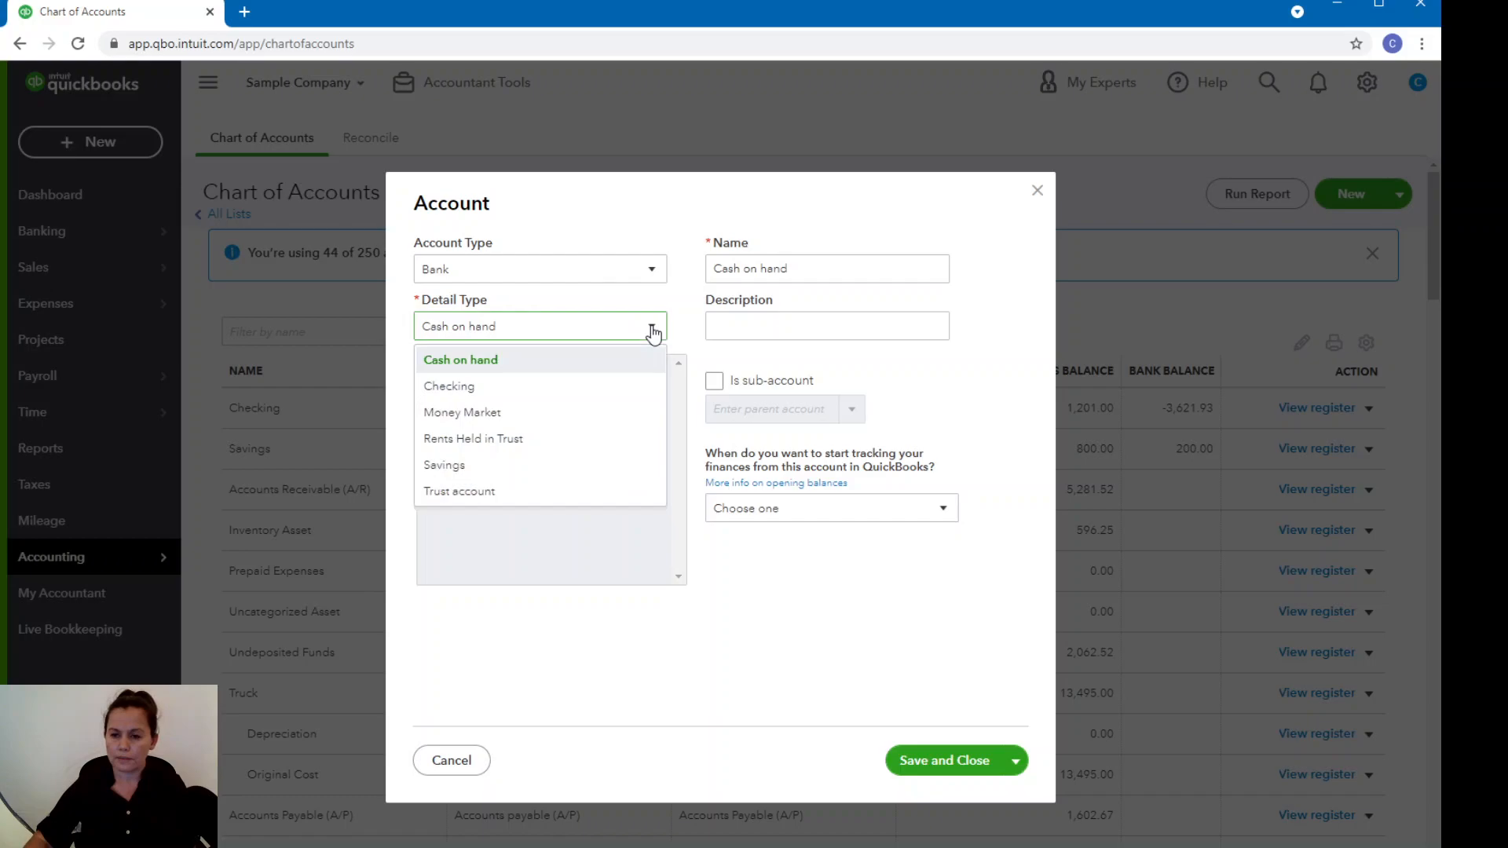
pyautogui.click(528, 384)
pyautogui.doubleClick(815, 275)
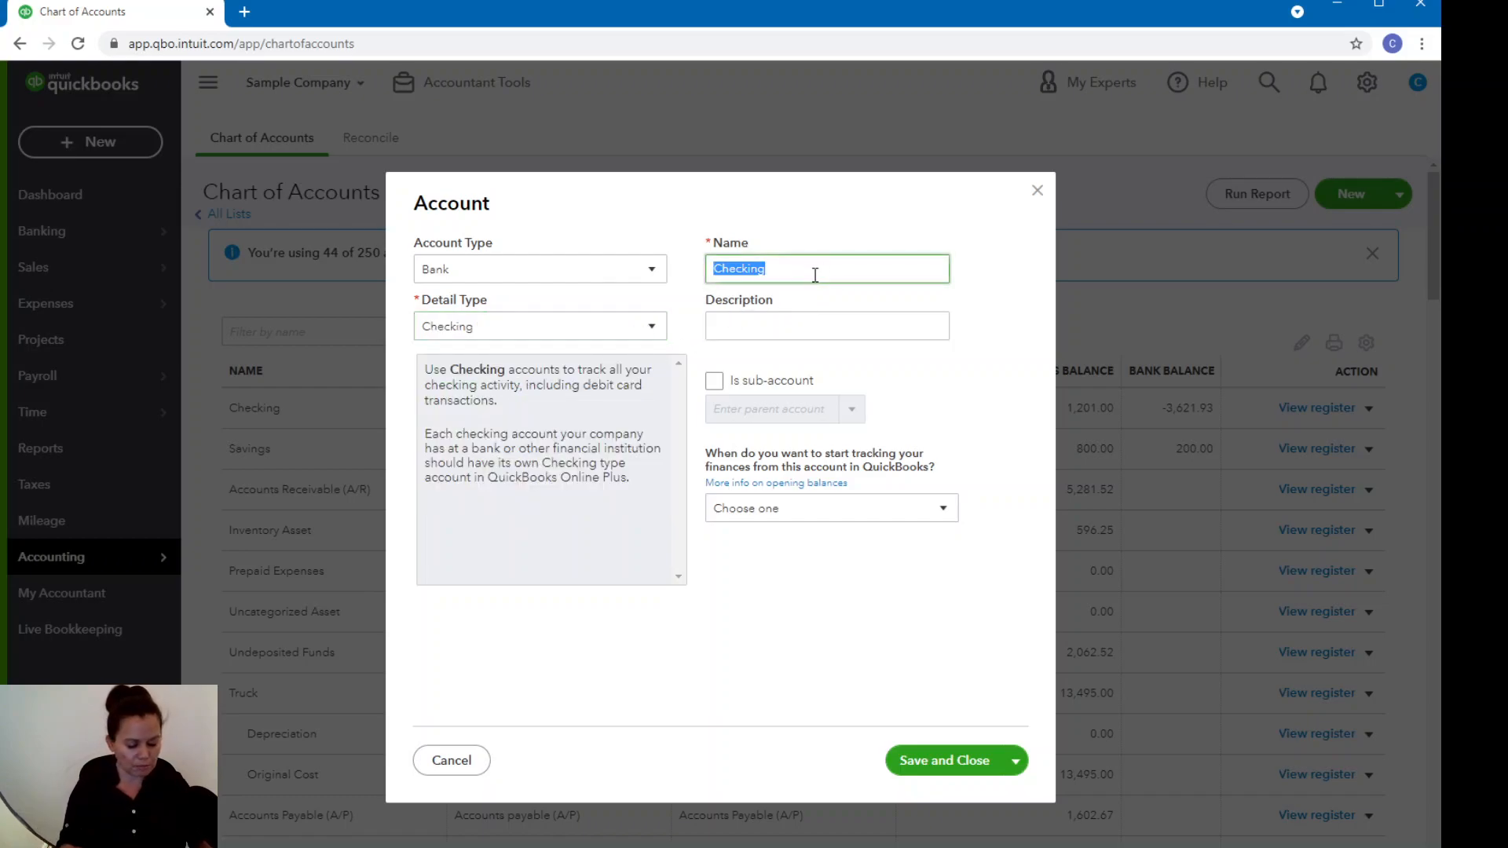
pyautogui.write('BOA ')
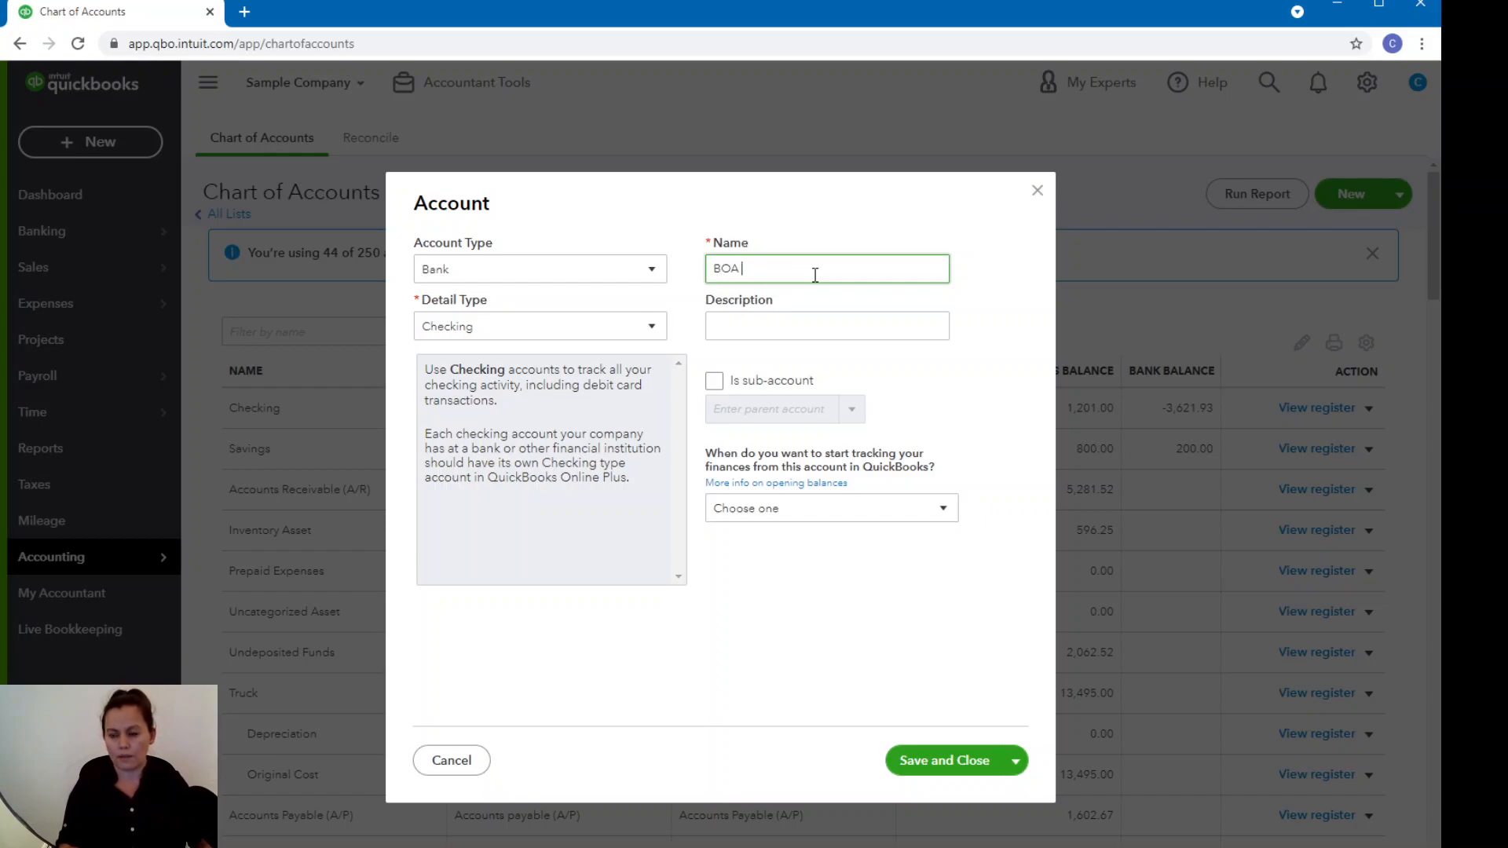
pyautogui.write('2222')
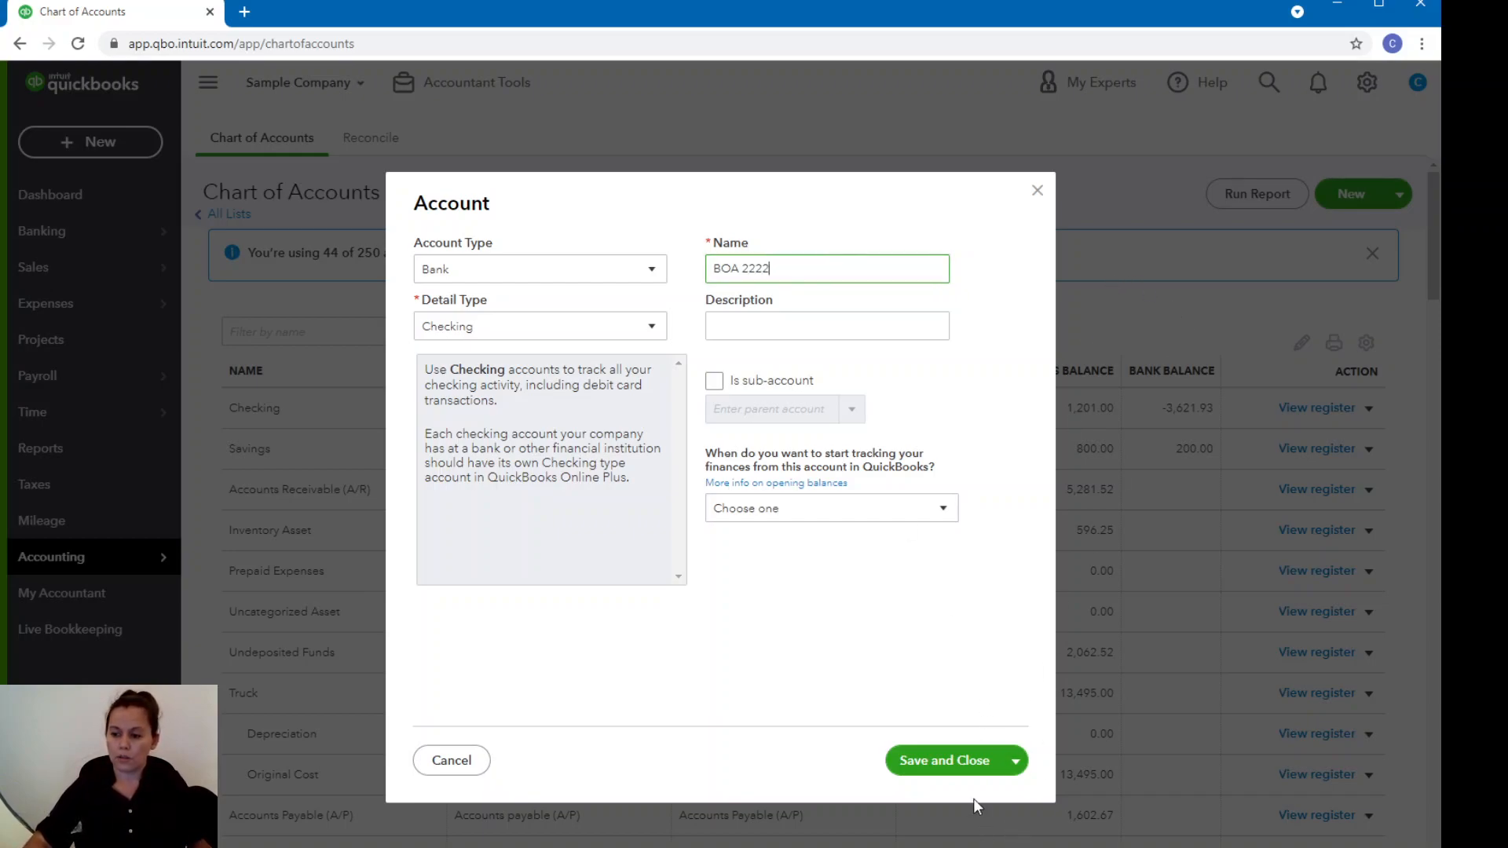
pyautogui.click(1037, 190)
# Return to the bank transactions page, open the account linking page again and close it.
pyautogui.moveTo(47, 236)
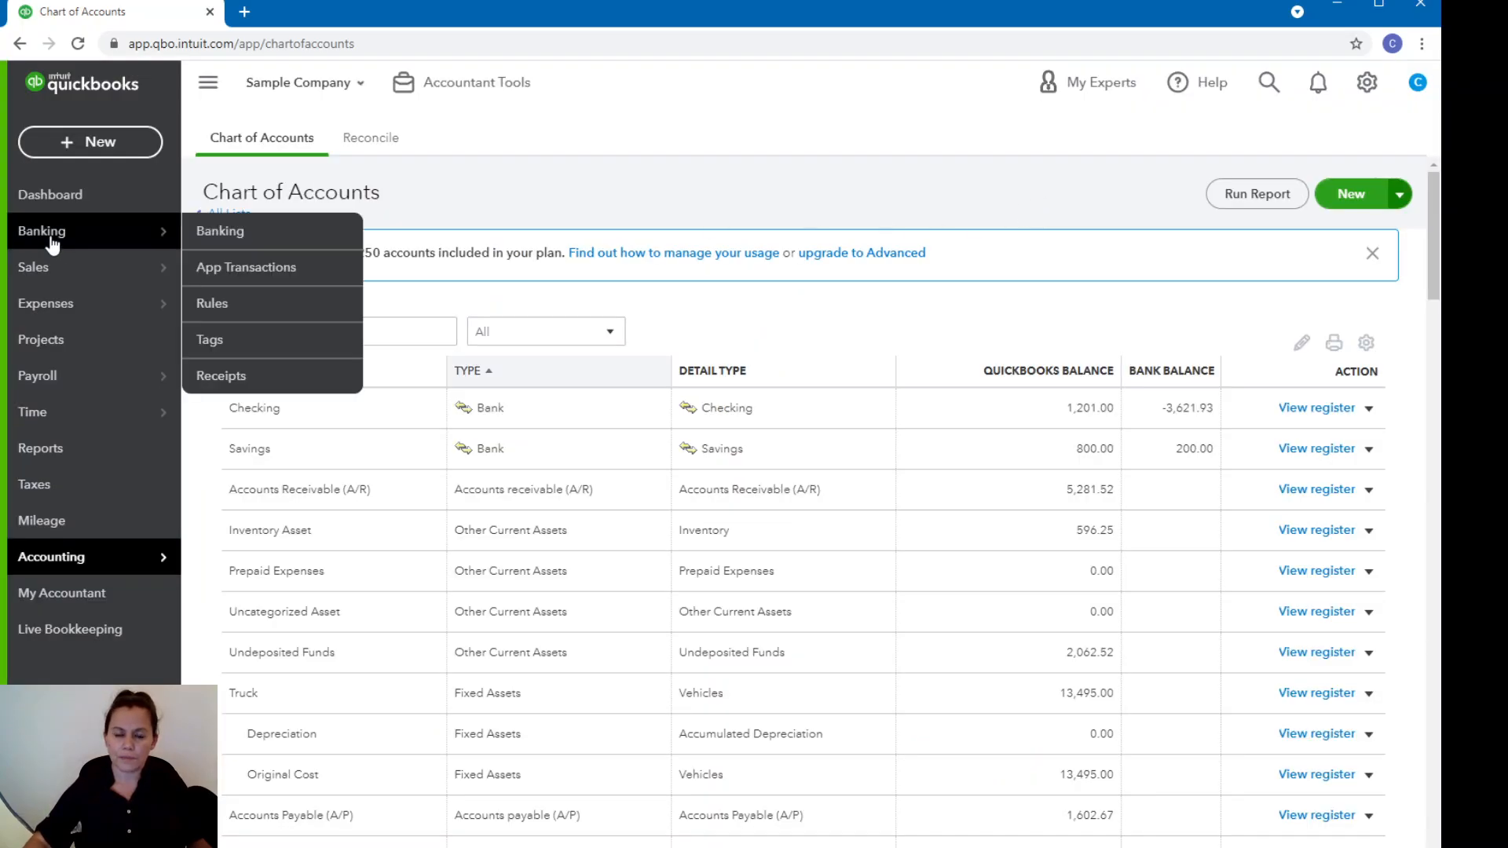
pyautogui.click(206, 236)
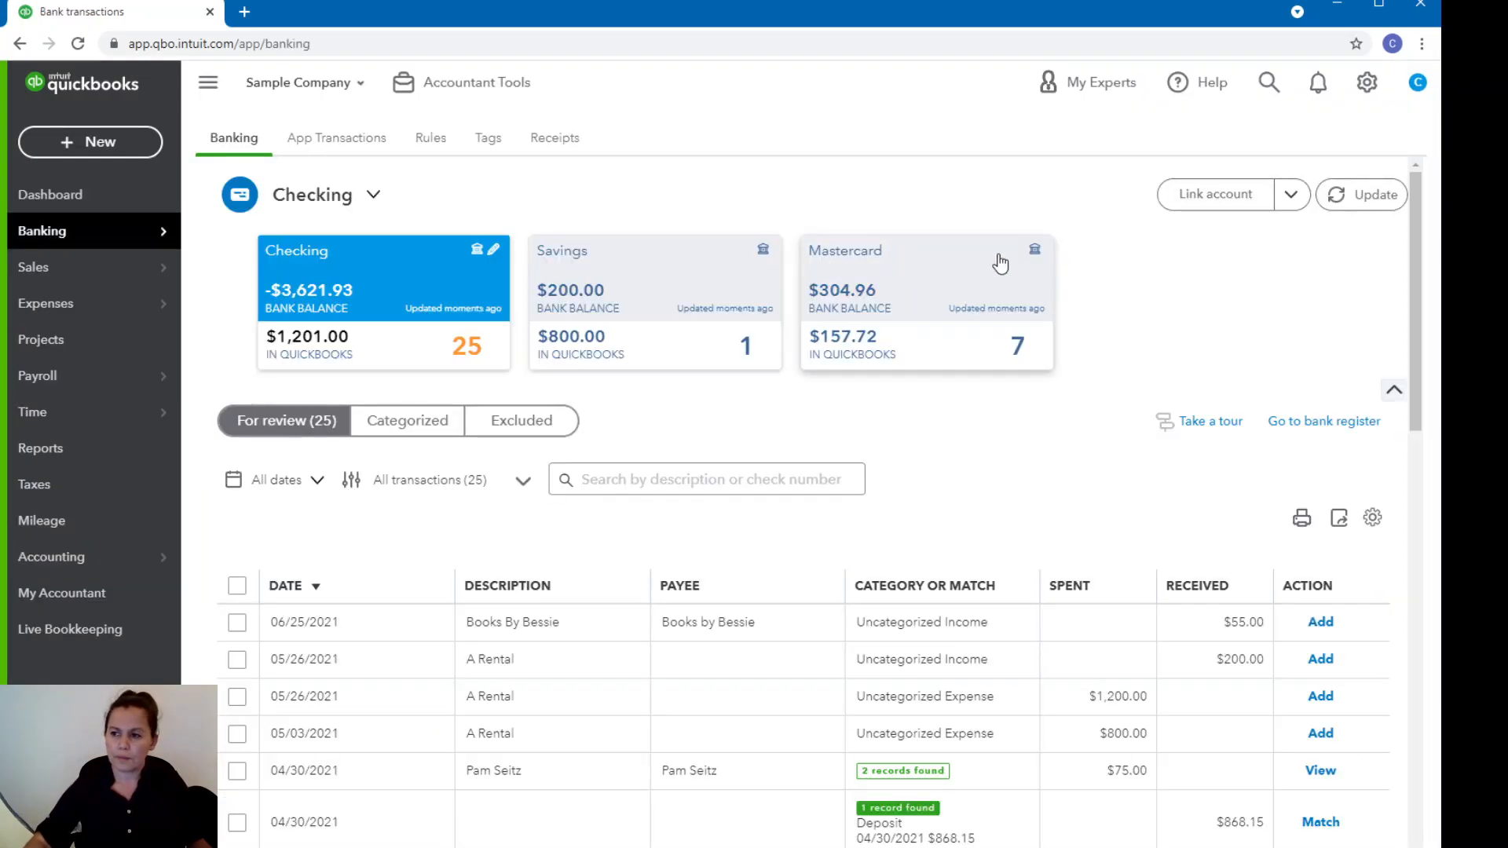
pyautogui.click(1206, 203)
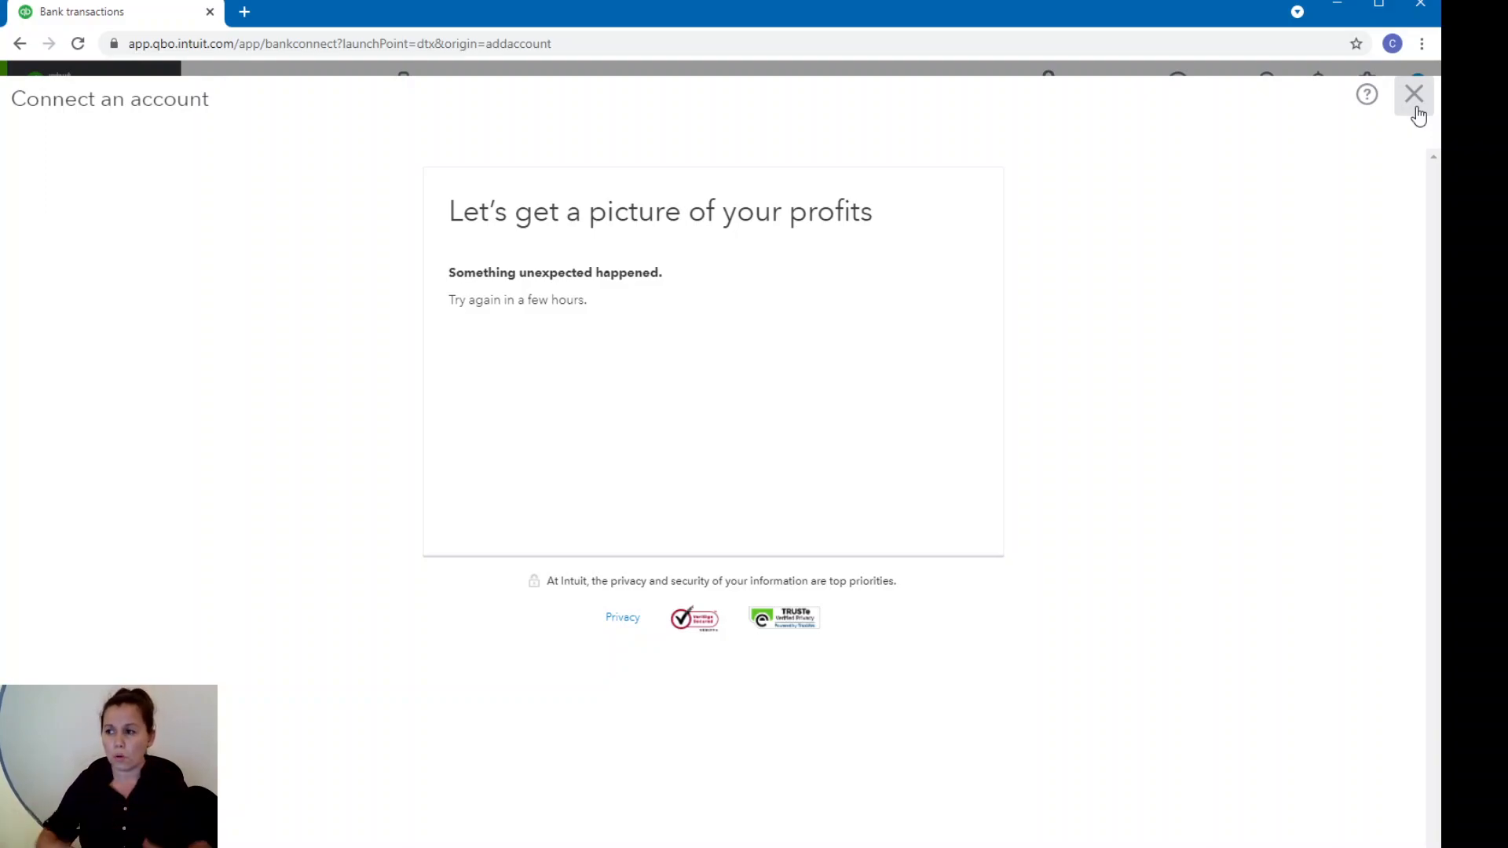
pyautogui.click(1415, 112)
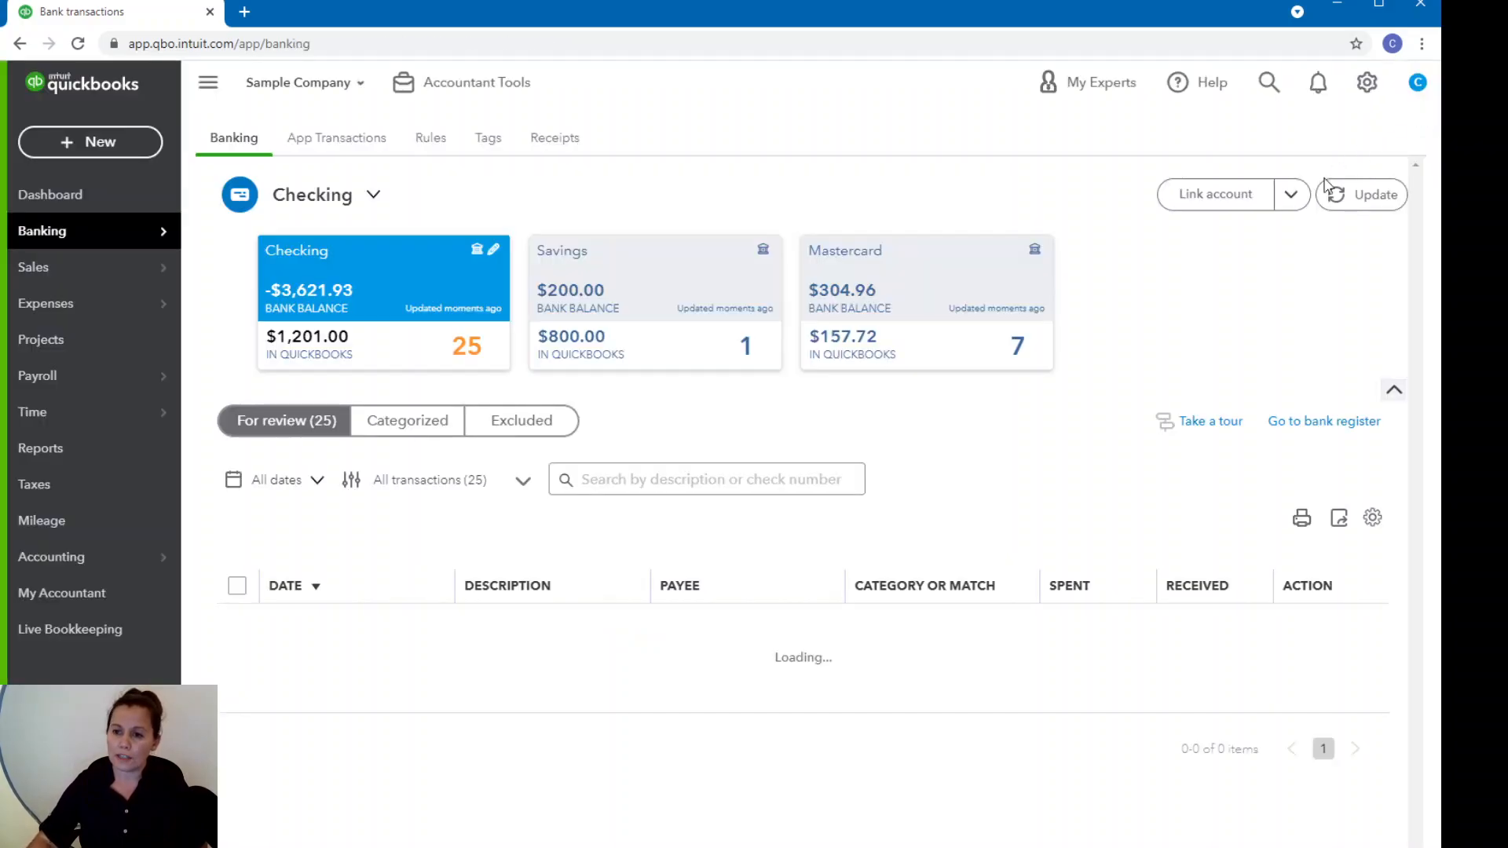
# Examine the Checking account's bank feed, comparing its for review, categorized and excluded transaction lists.
pyautogui.scroll(-3, 1182, 564)
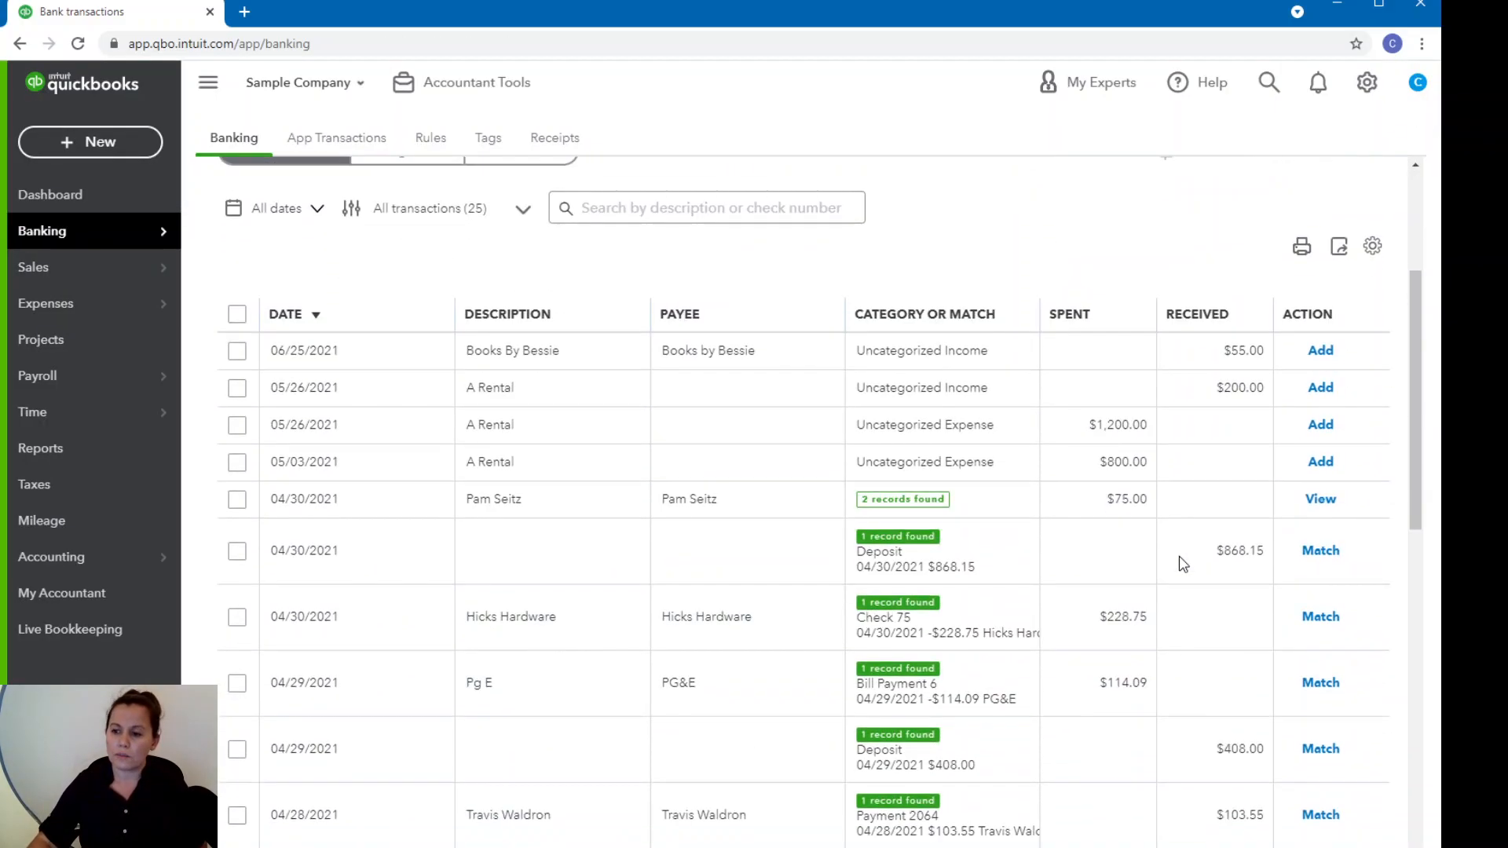
pyautogui.scroll(2, 1182, 564)
pyautogui.scroll(2, 1182, 563)
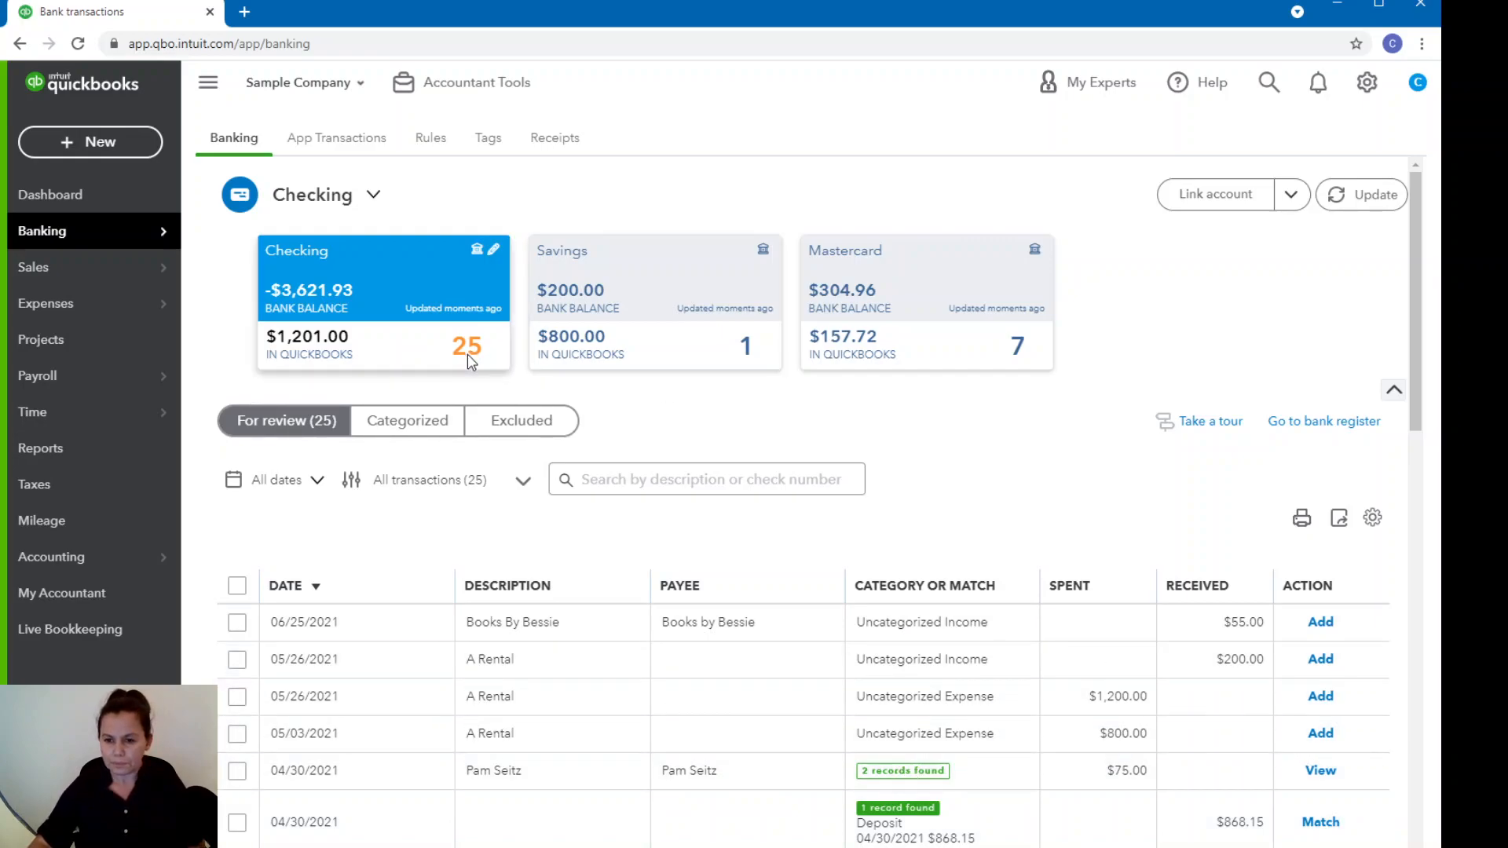
pyautogui.click(416, 429)
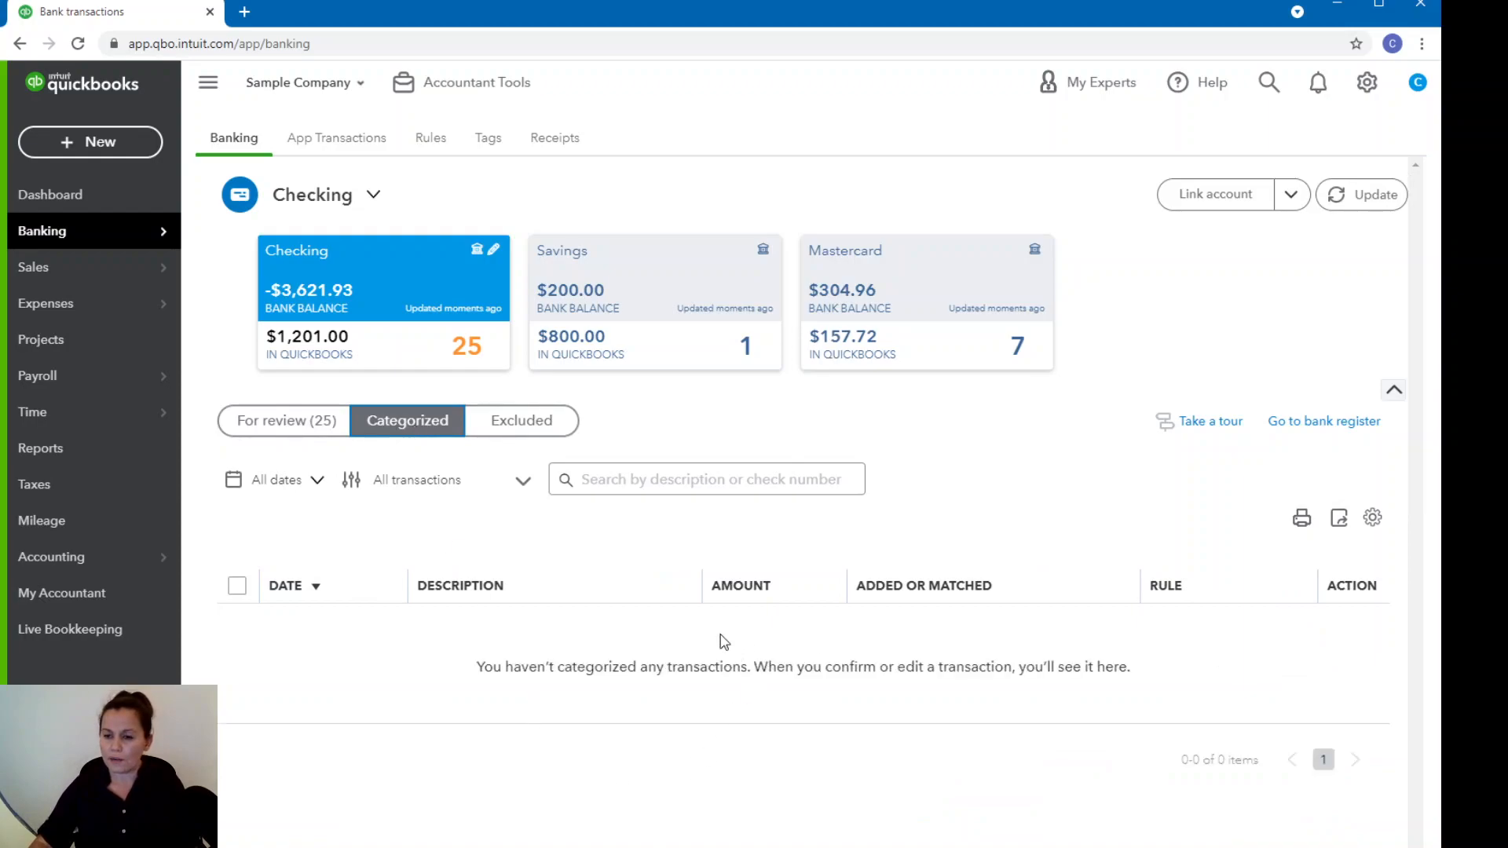
pyautogui.click(519, 422)
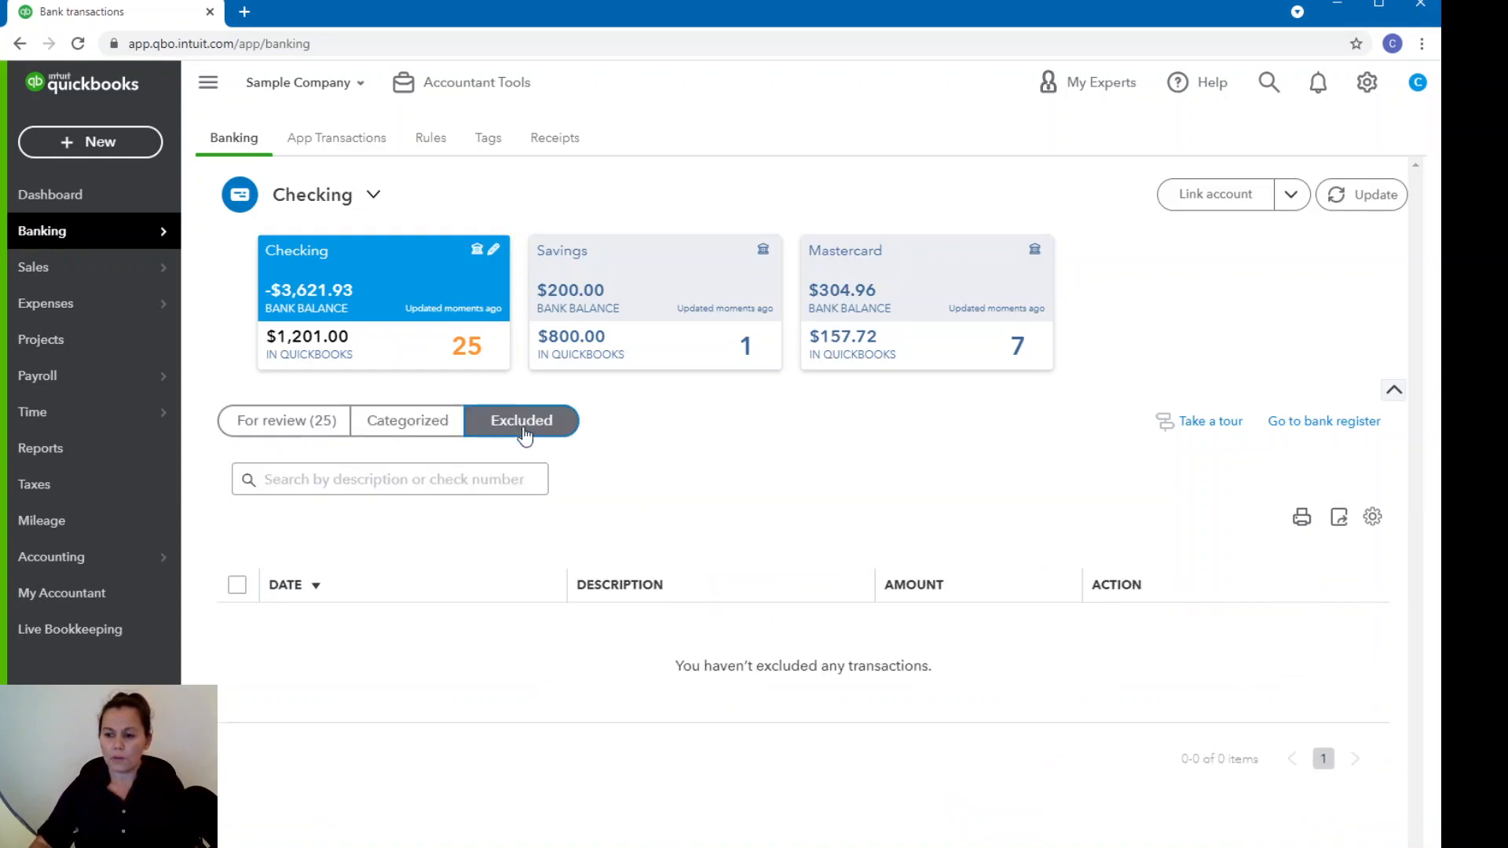
pyautogui.click(385, 429)
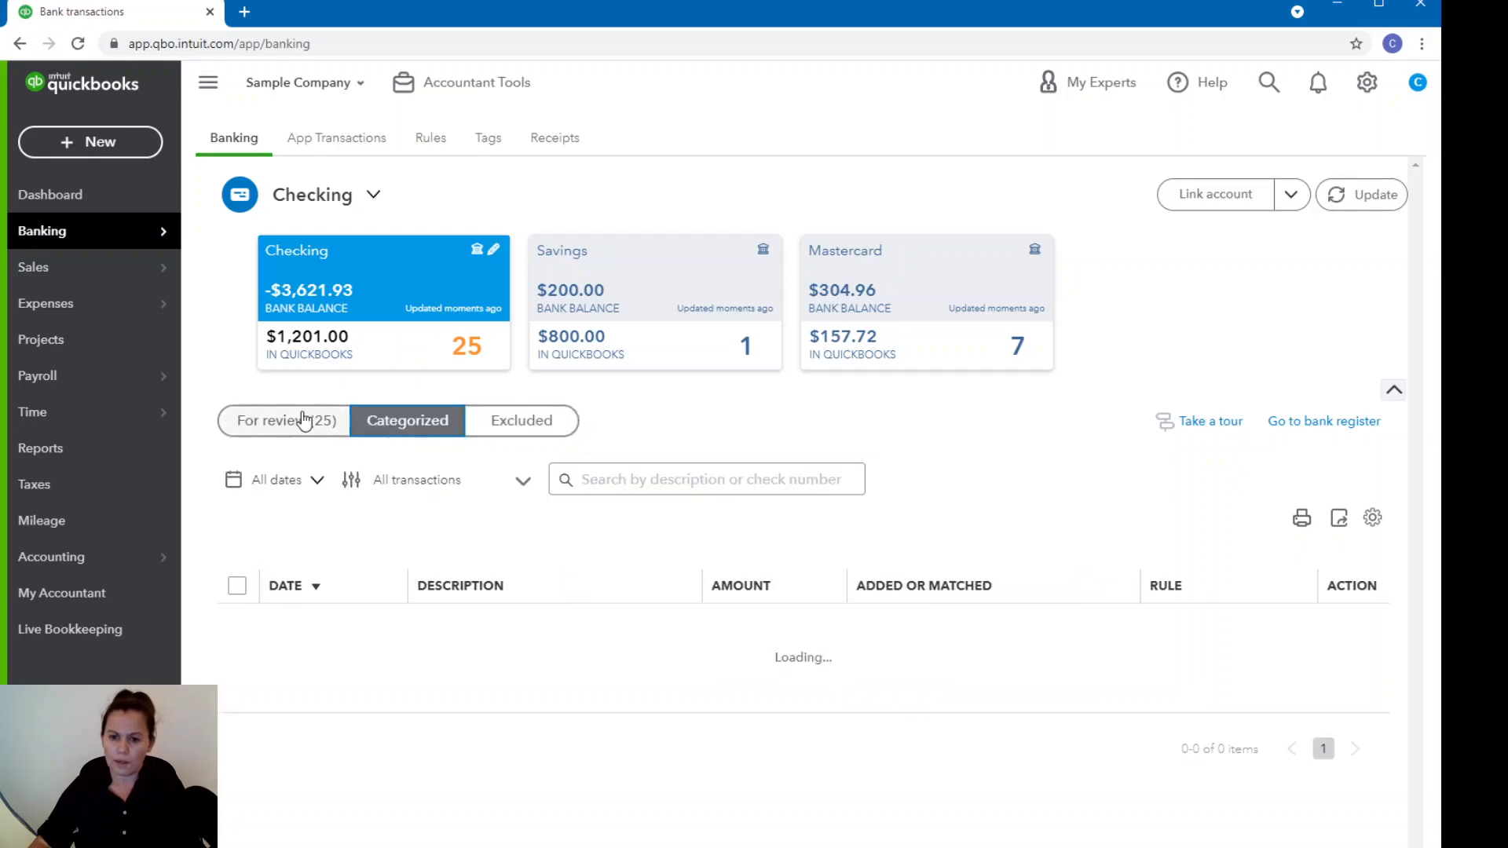
pyautogui.click(314, 421)
pyautogui.click(534, 422)
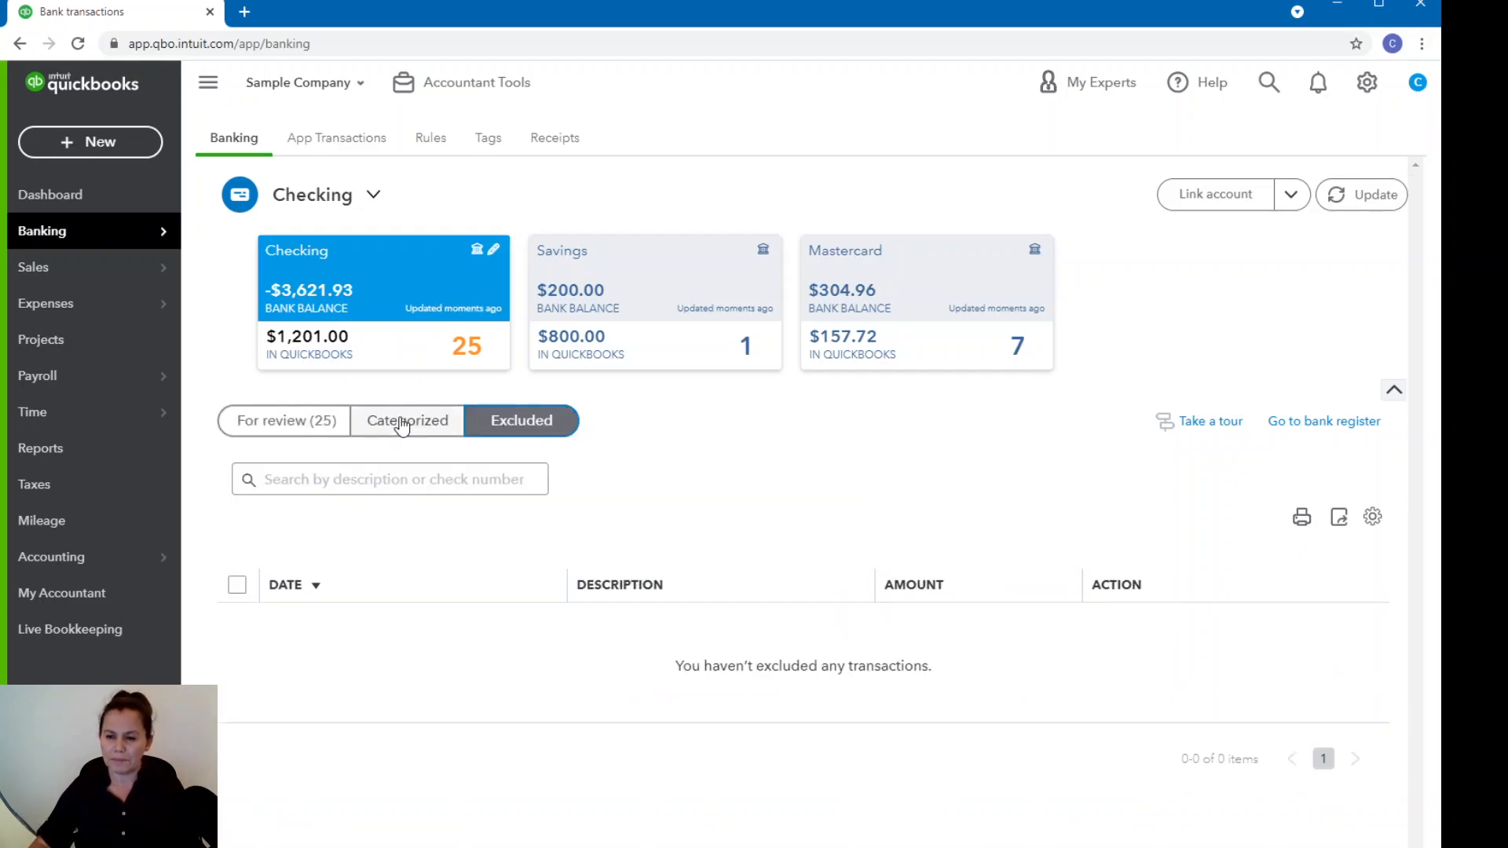
pyautogui.click(402, 428)
pyautogui.click(306, 428)
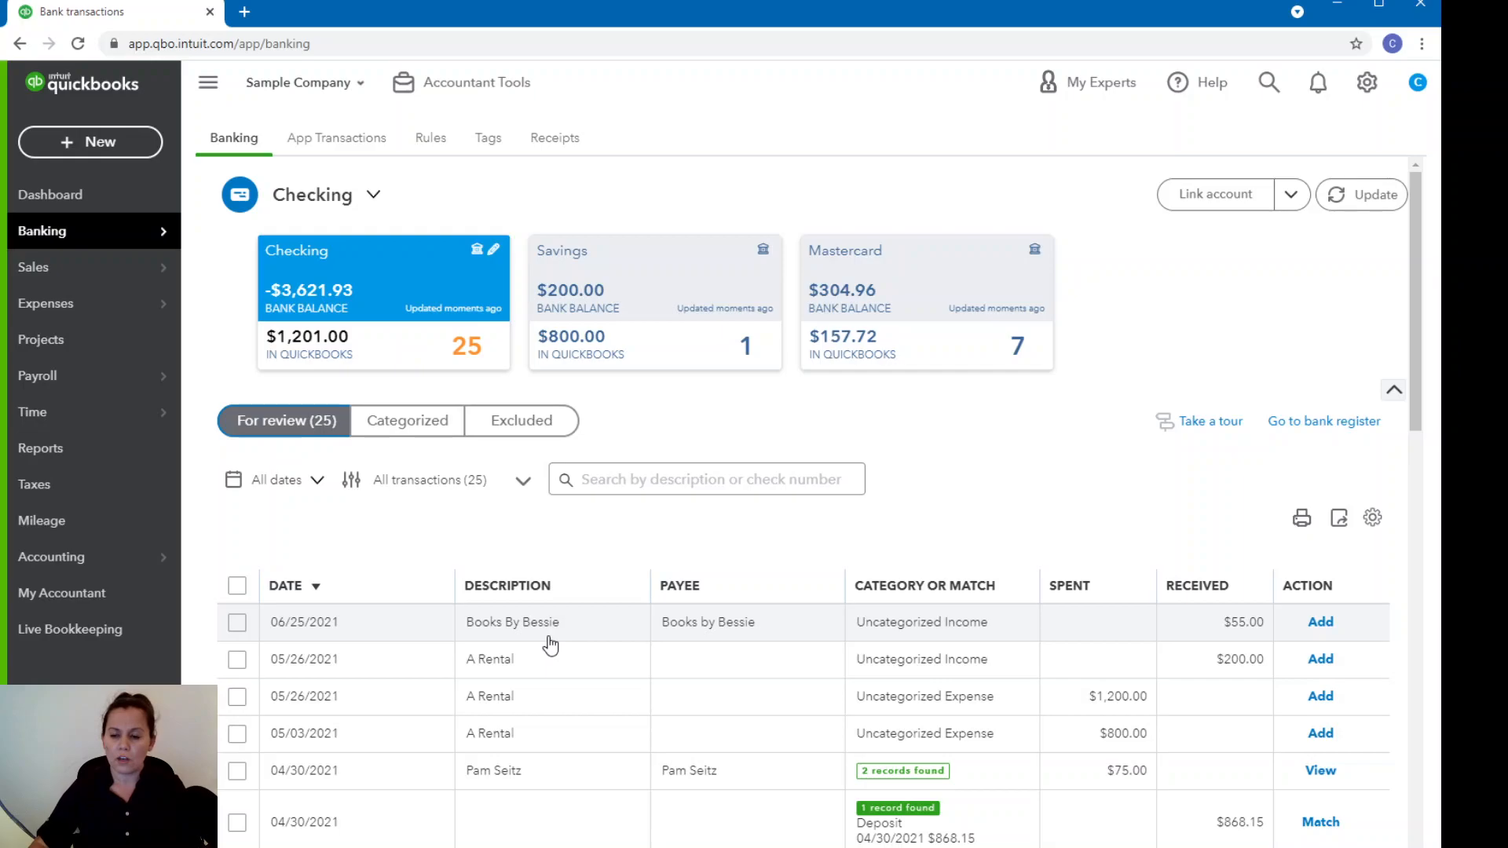
# Expand the 06/25/2021 Books By Bessie transaction and start adding a new account from its category choices.
pyautogui.click(1243, 628)
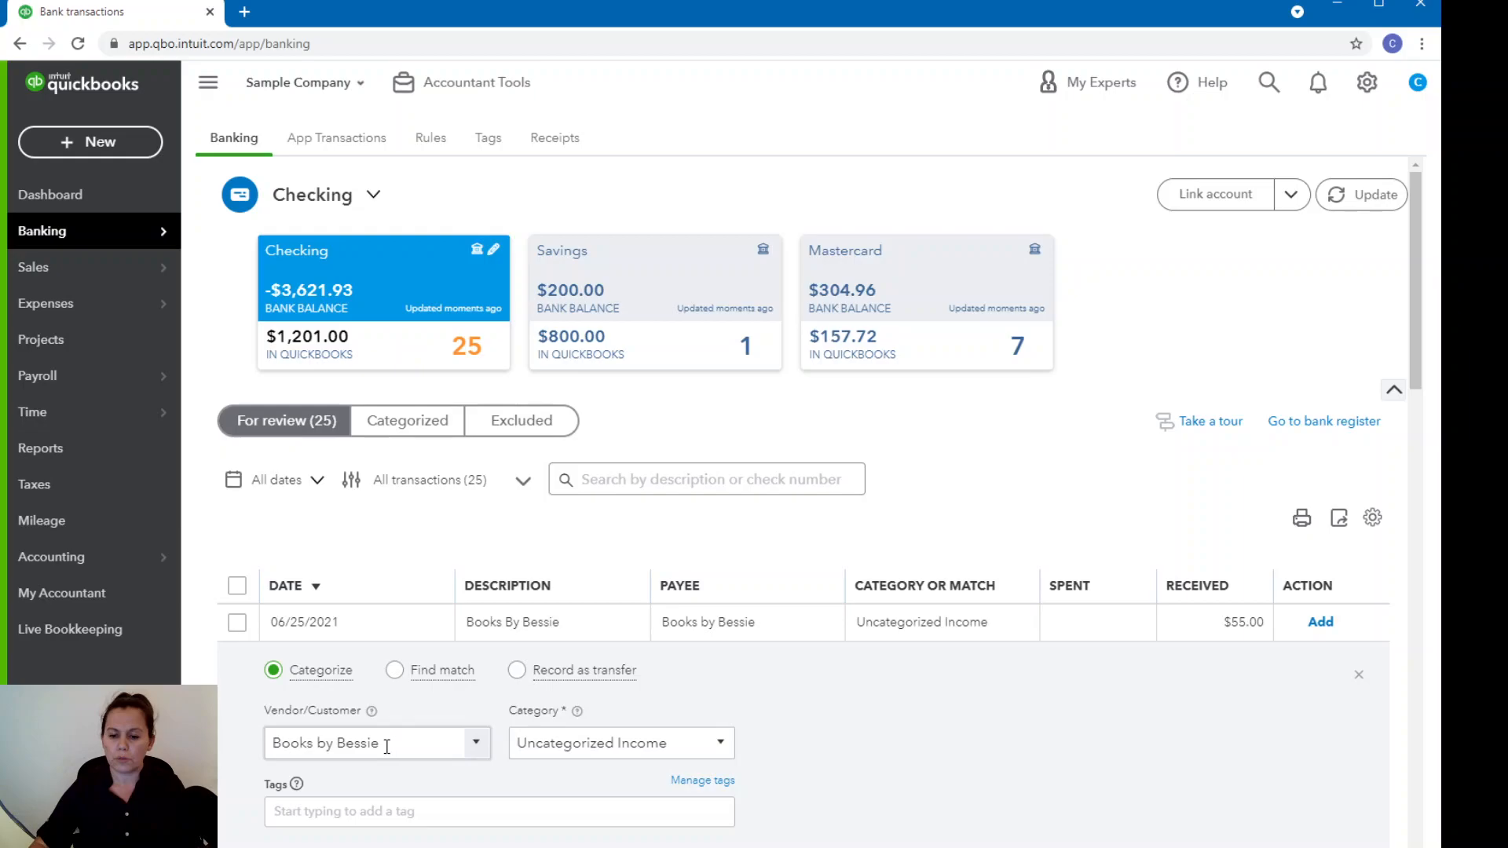
pyautogui.click(732, 756)
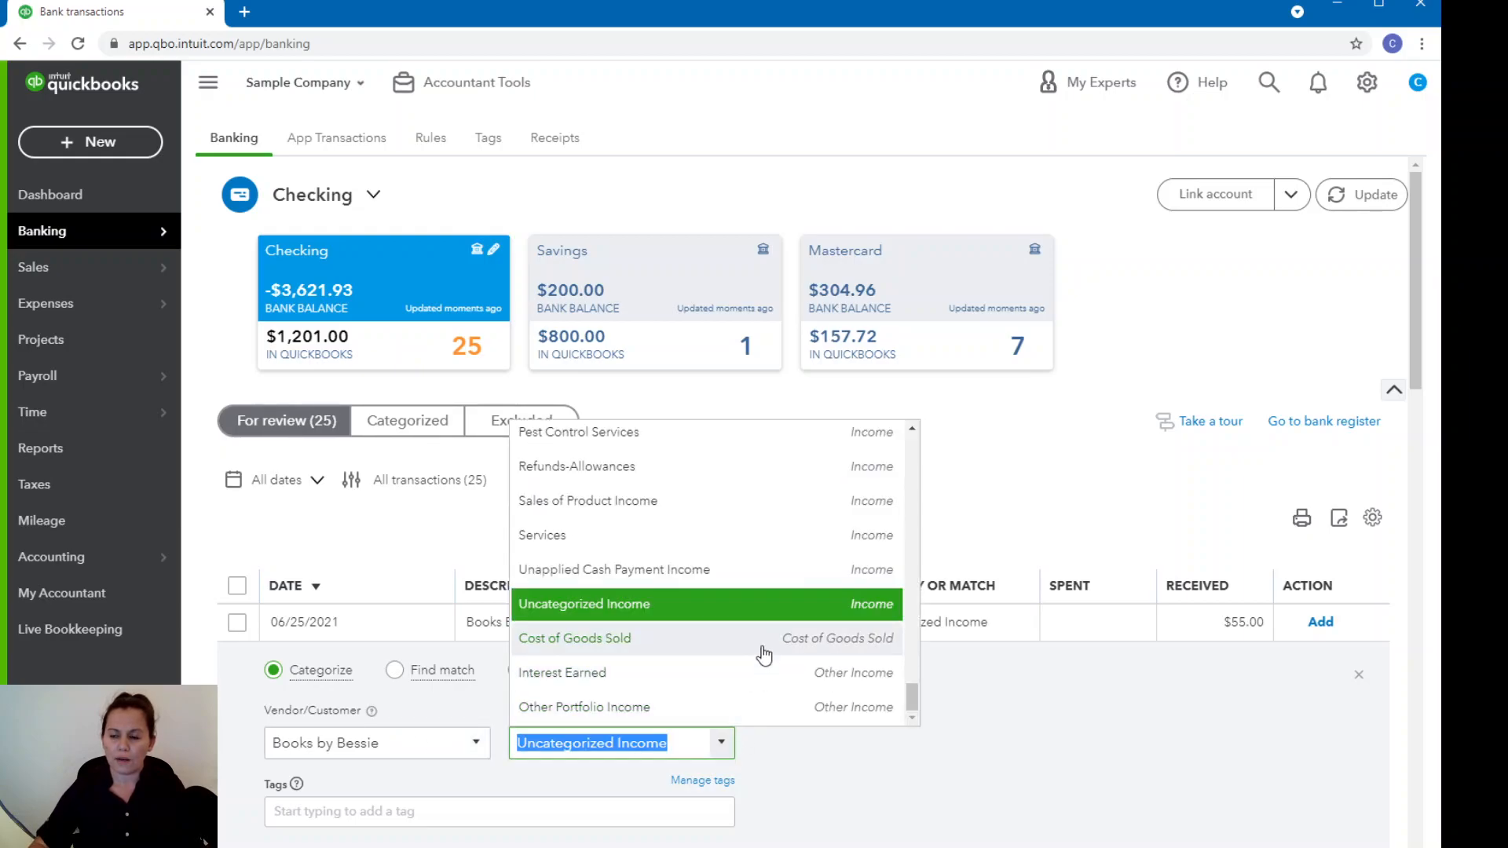
pyautogui.scroll(10, 763, 652)
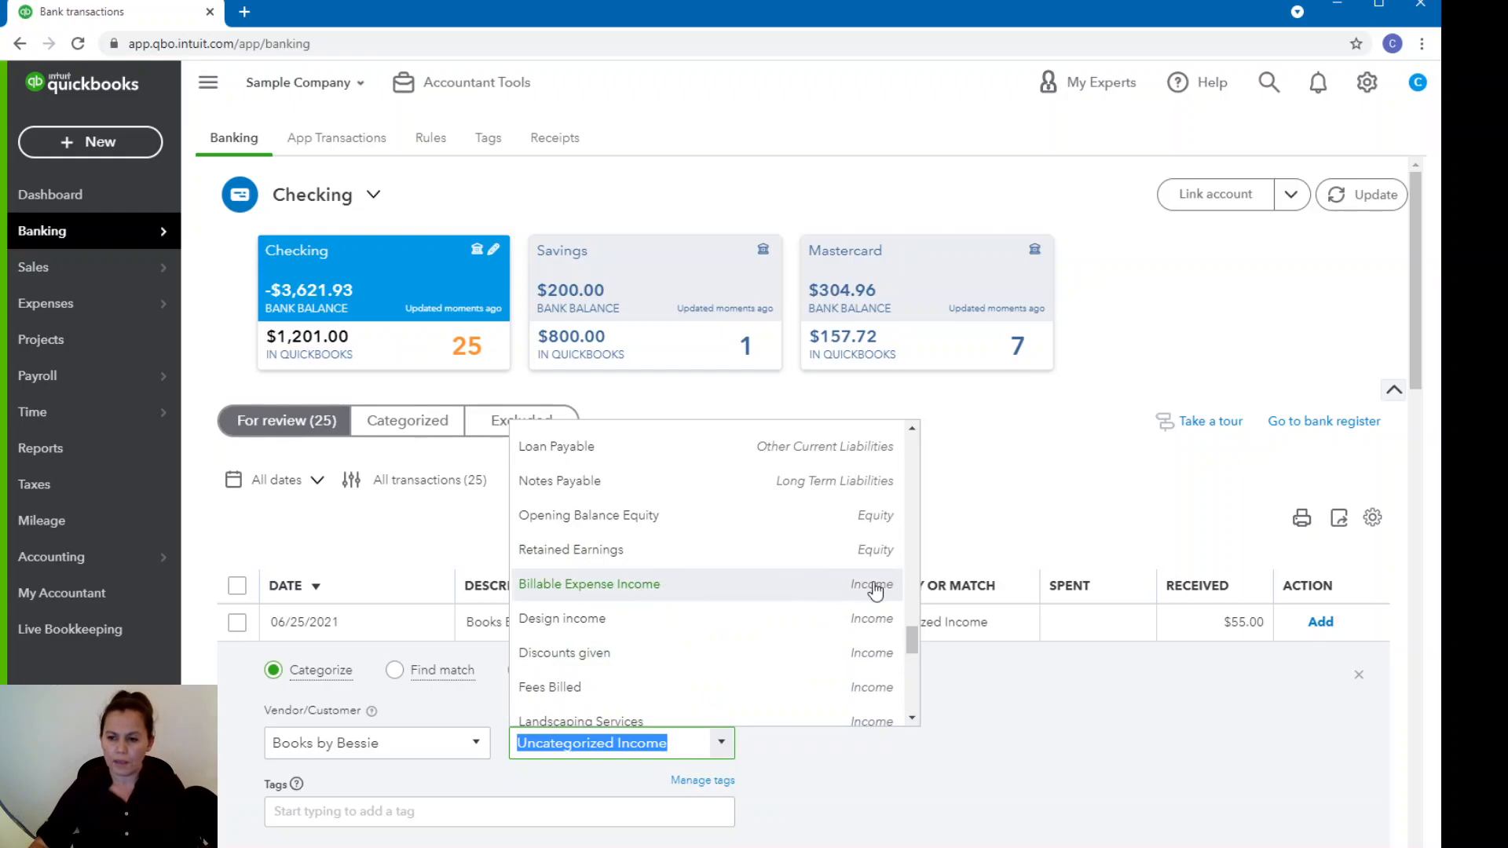
pyautogui.moveTo(912, 638); pyautogui.dragTo(939, 431)
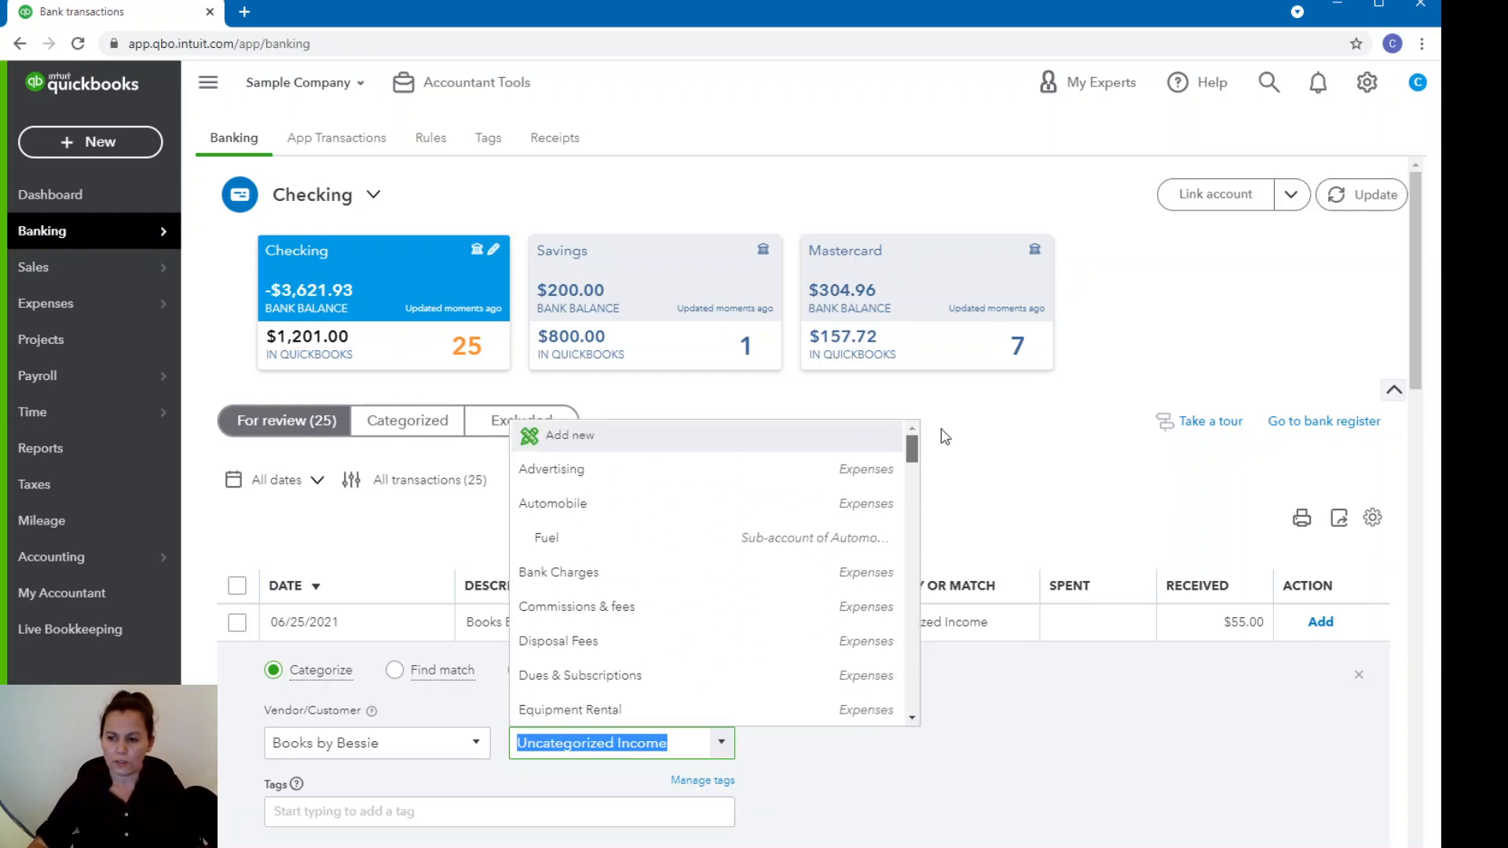
pyautogui.click(565, 443)
pyautogui.click(564, 446)
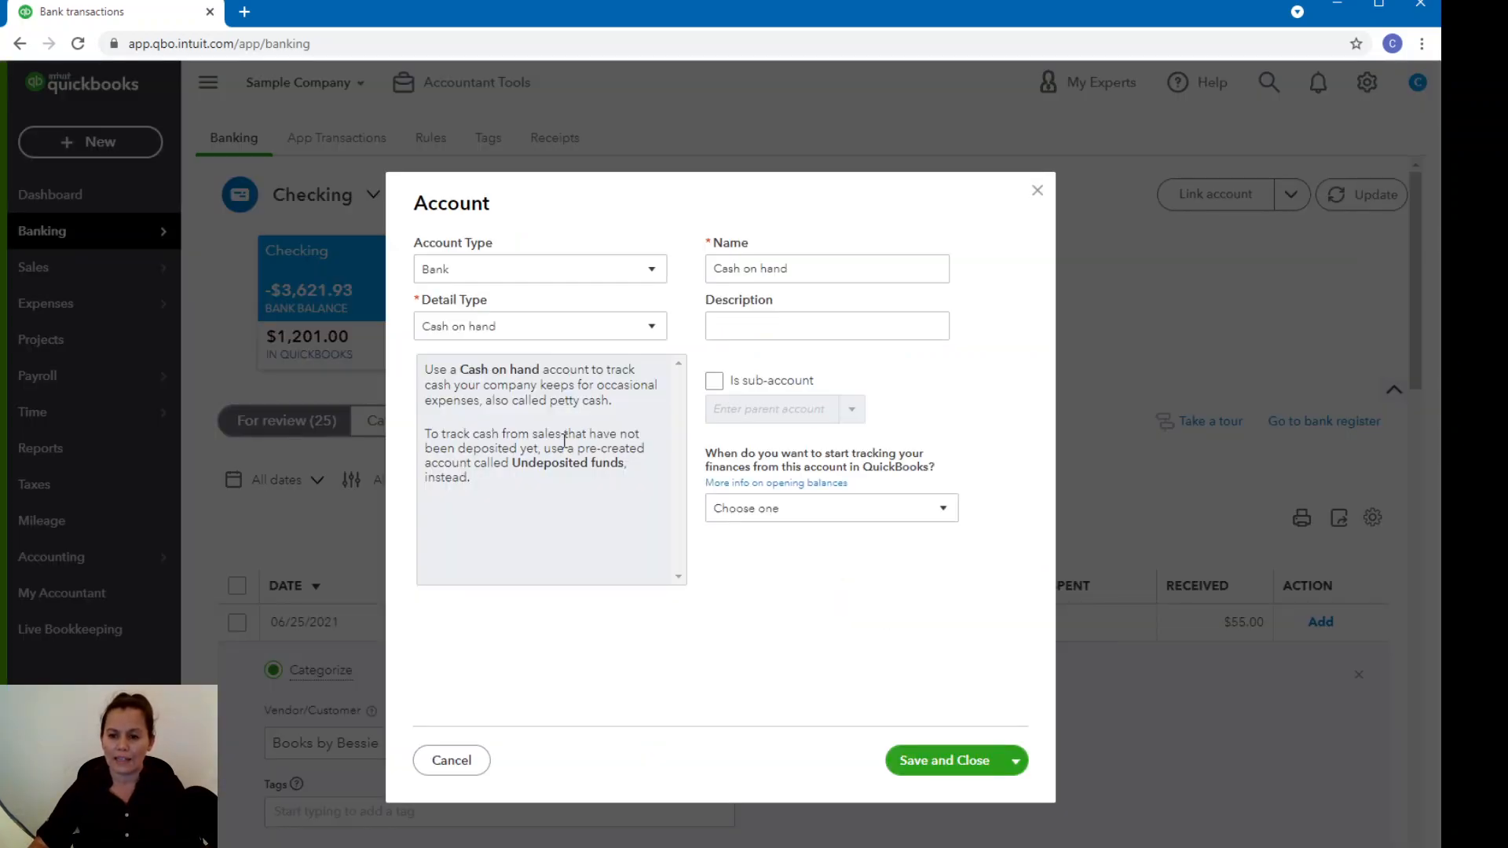
# Set the new account's type to Equity and its detail type to Owner's Equity.
pyautogui.click(651, 270)
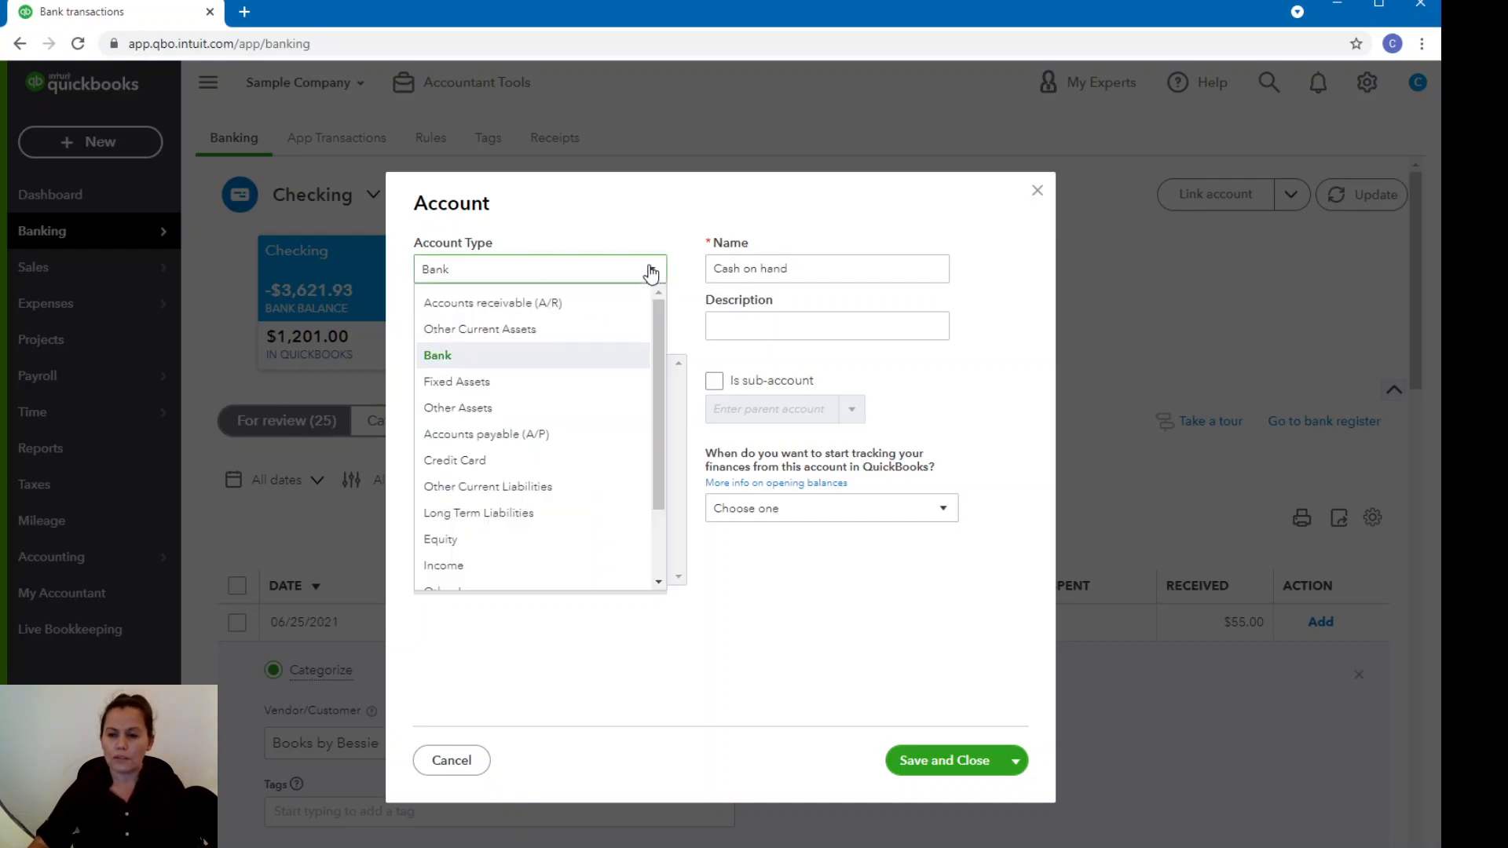
pyautogui.click(487, 548)
pyautogui.click(646, 329)
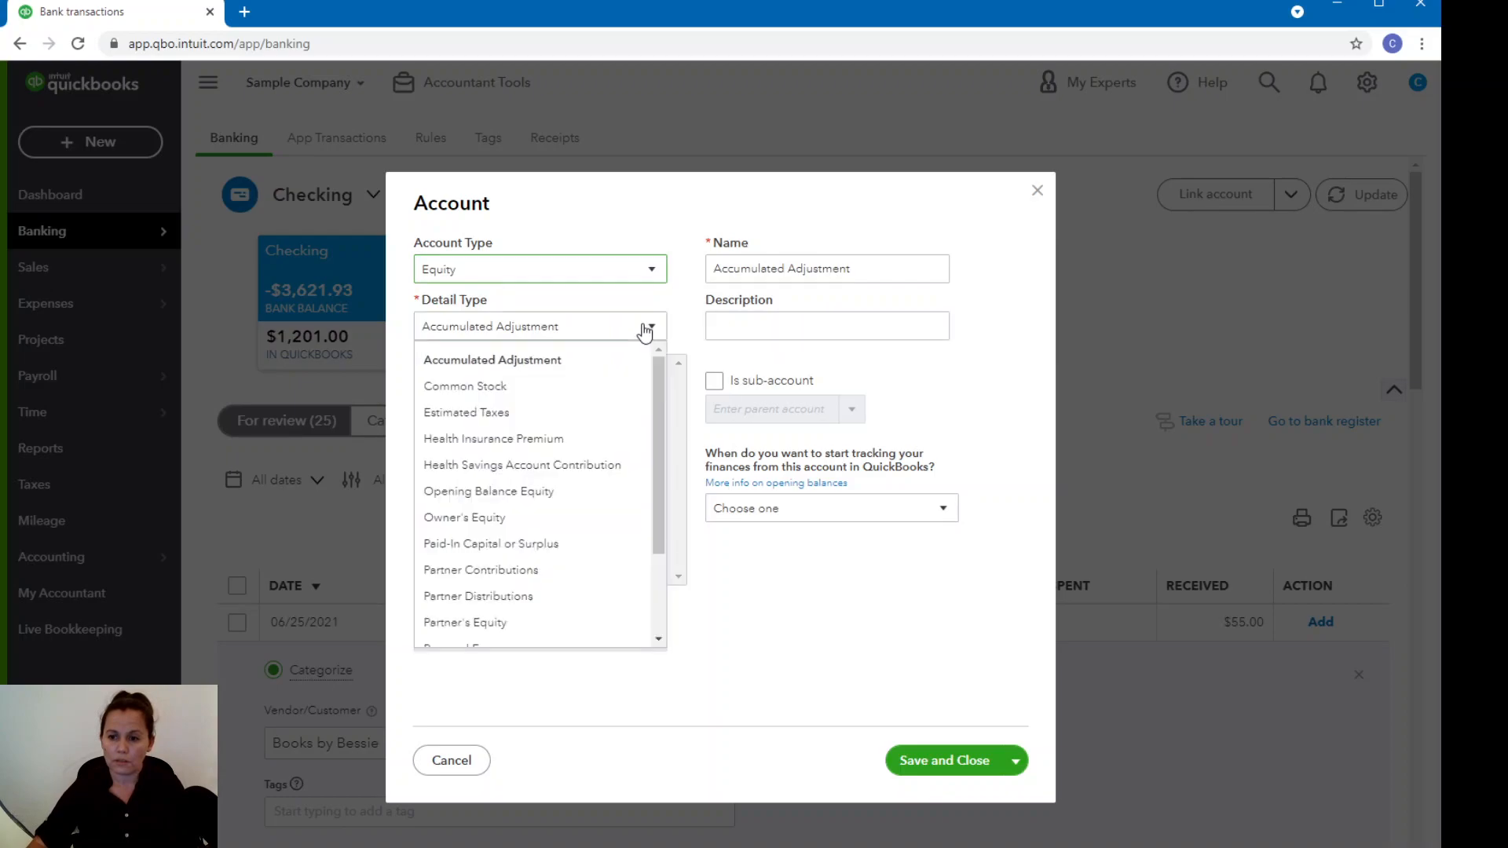
pyautogui.click(496, 518)
# Name the new equity account "Owners Pay and Personal Expence".
pyautogui.tripleClick(783, 281)
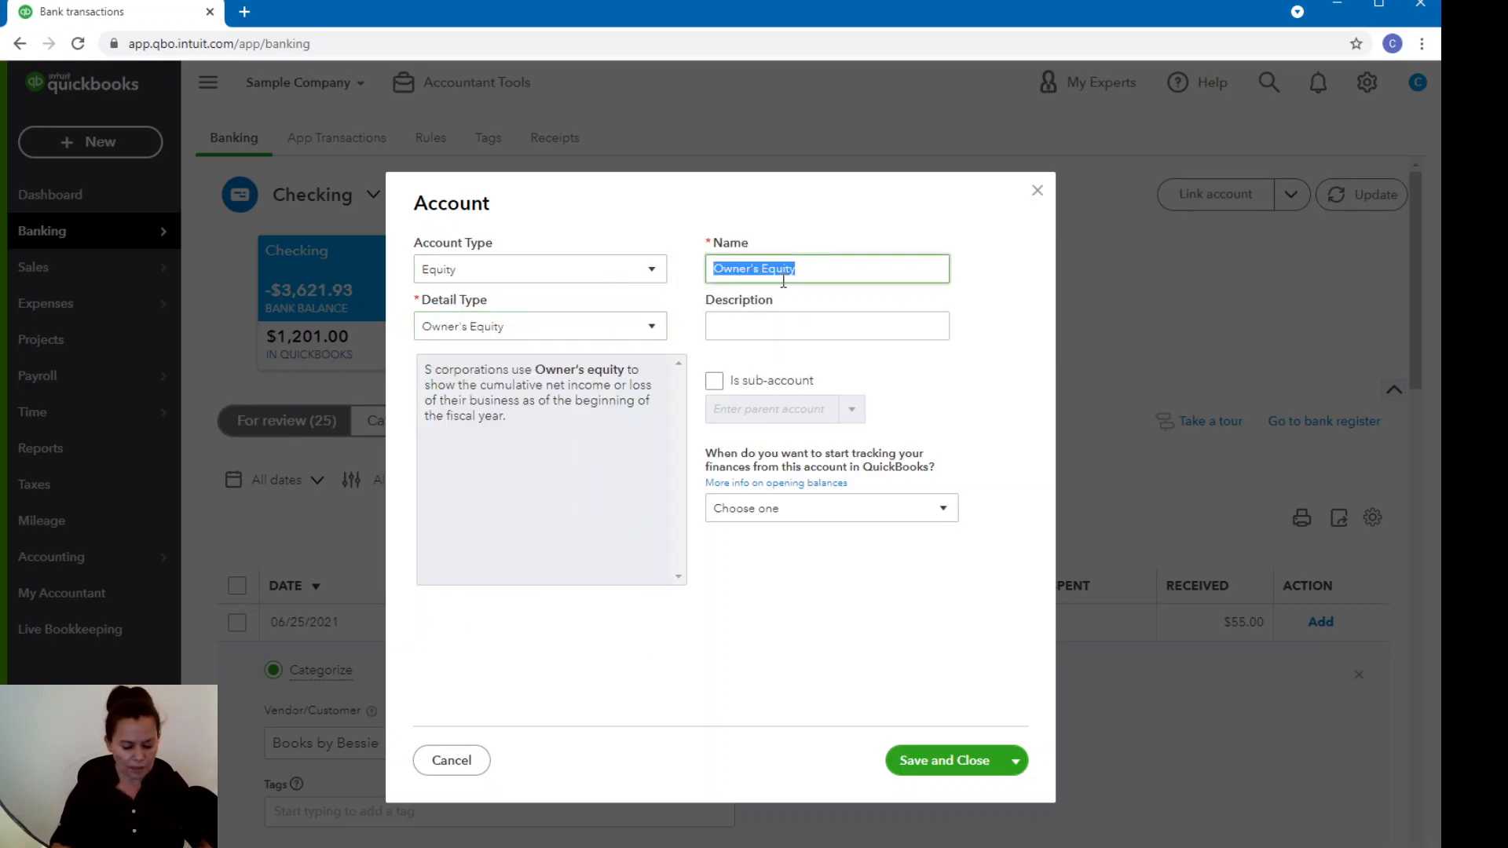
pyautogui.press('BackSpace')
pyautogui.write('Own')
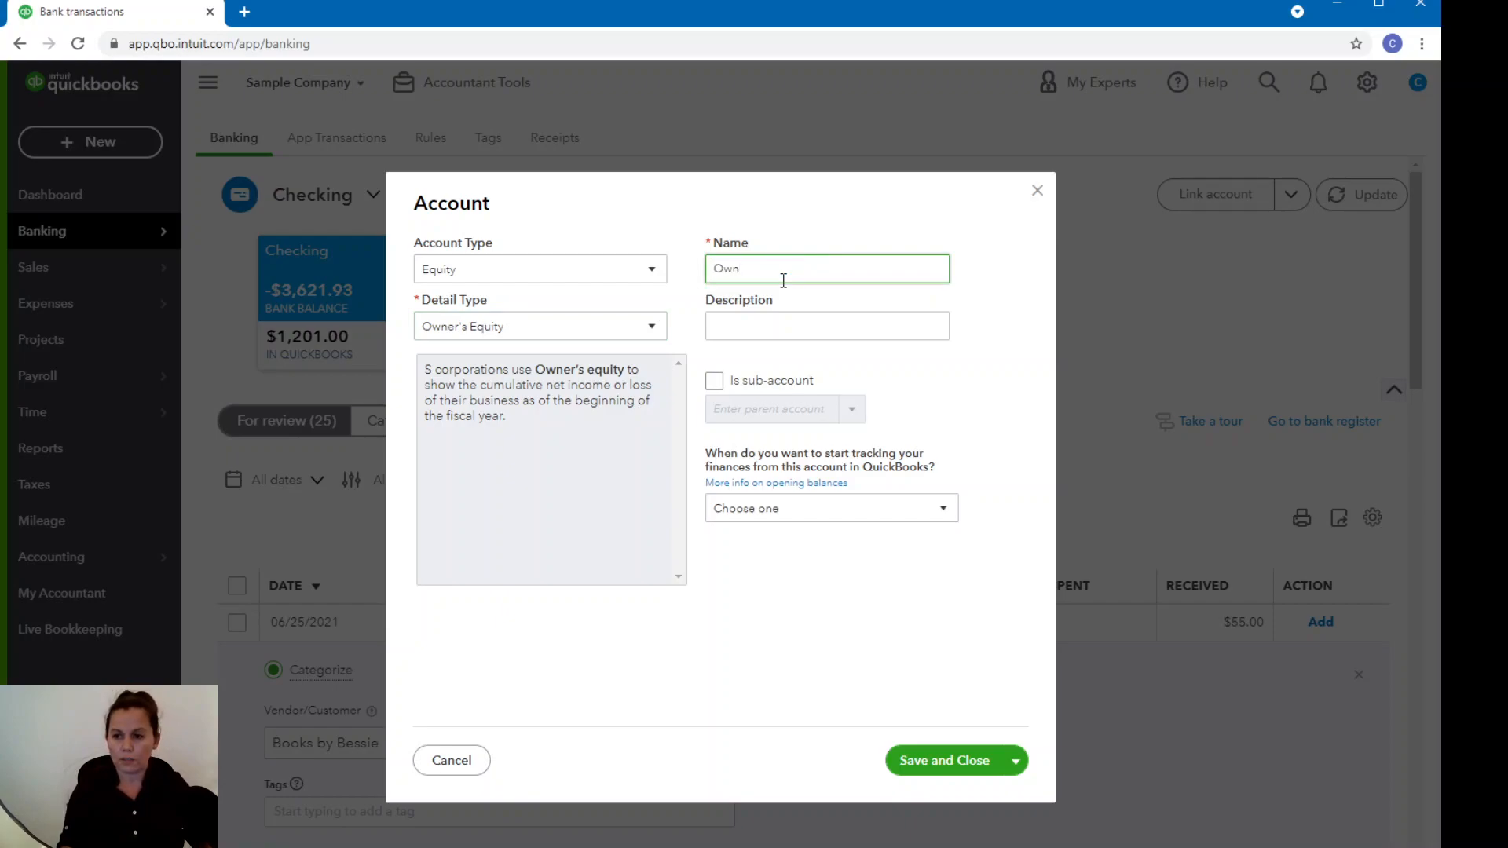
pyautogui.write('ers Pay')
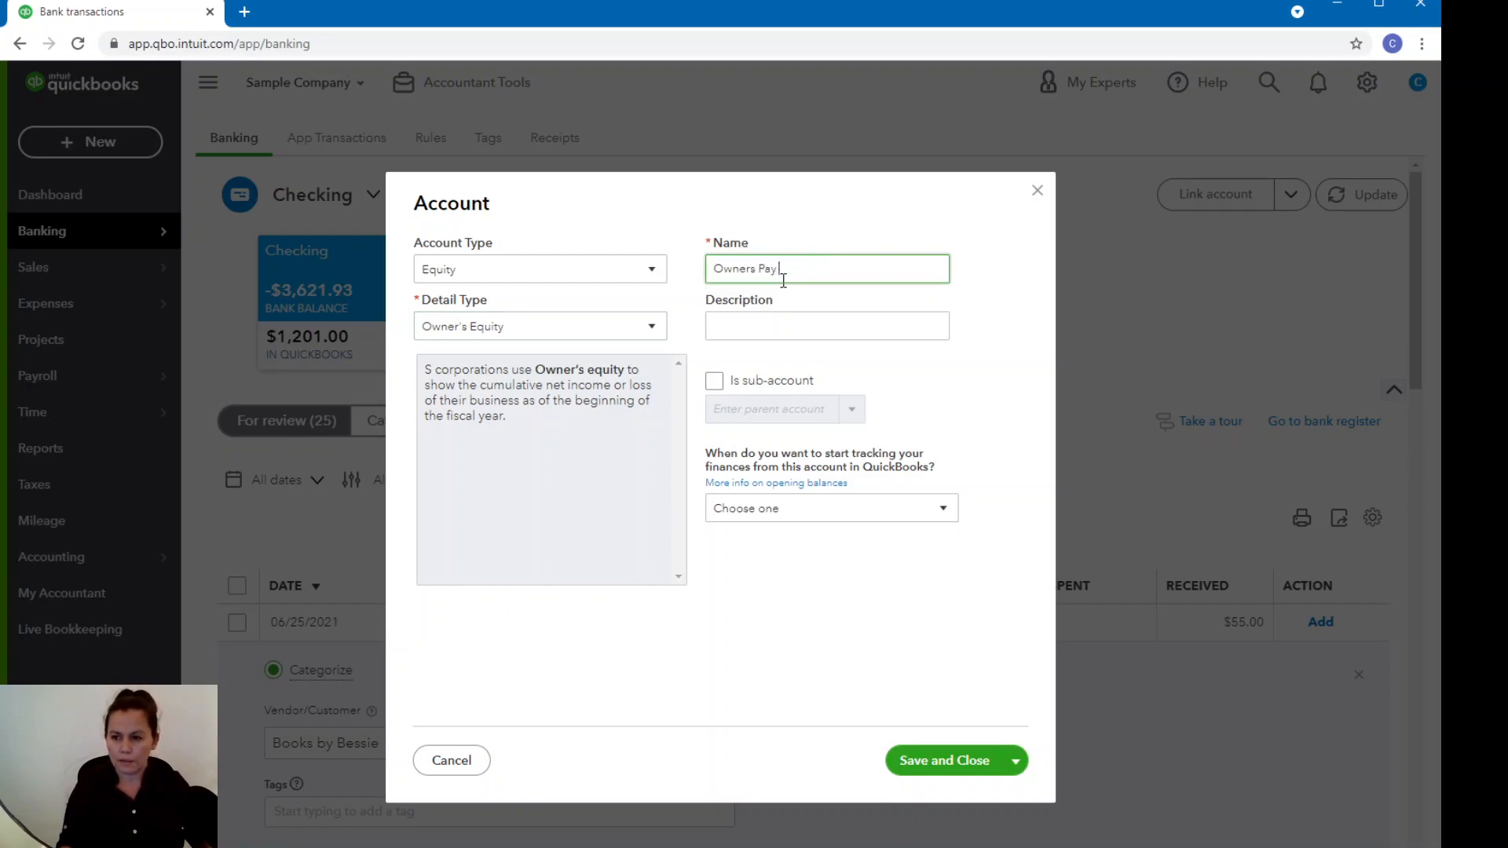
pyautogui.write(' and Personal Expence')
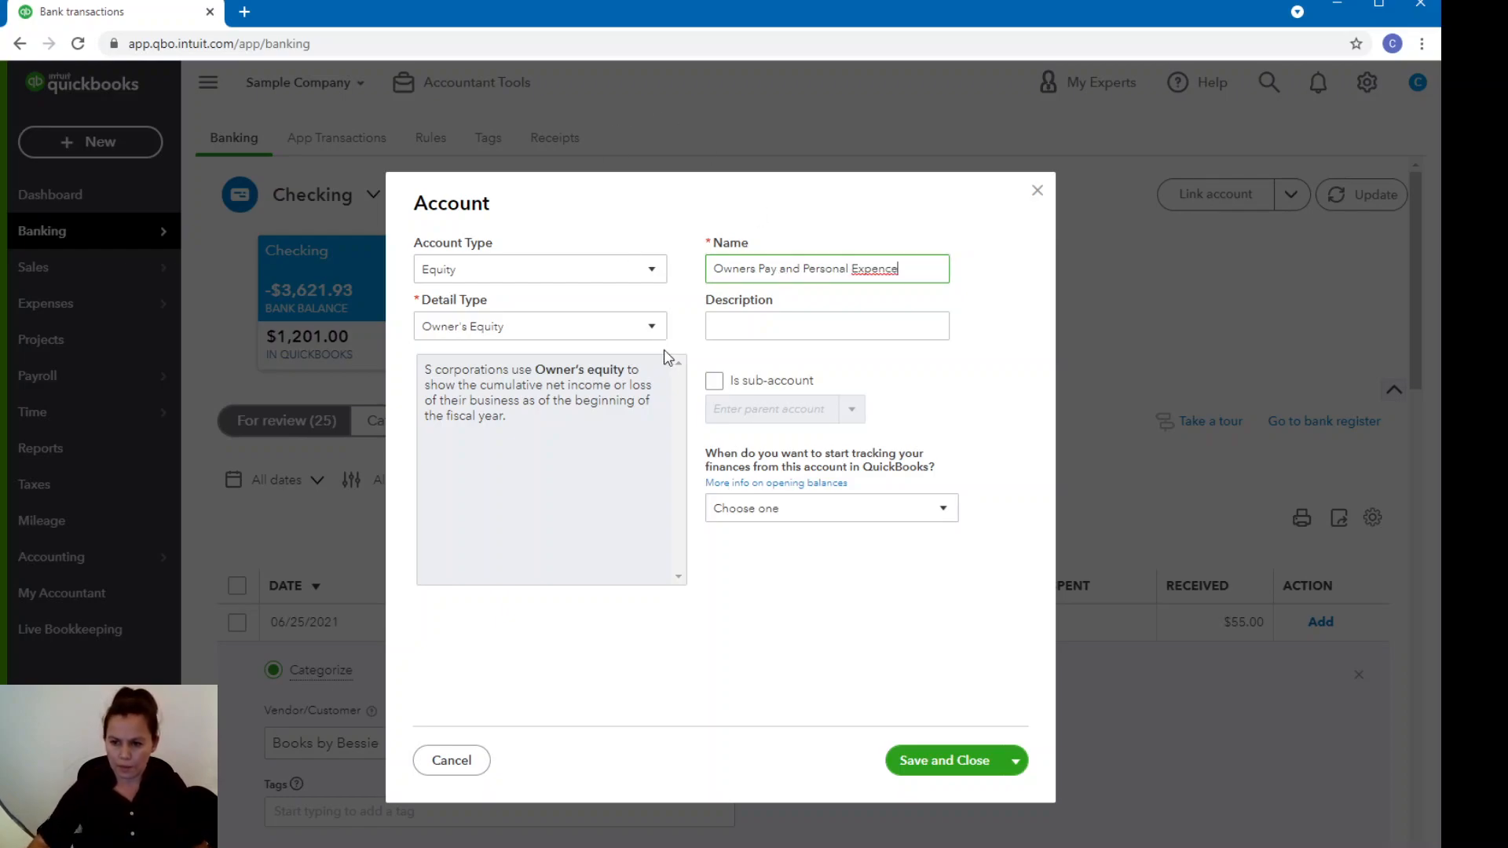
# Look through the equity detail types for the new account and reselect Owner's Equity.
pyautogui.click(651, 330)
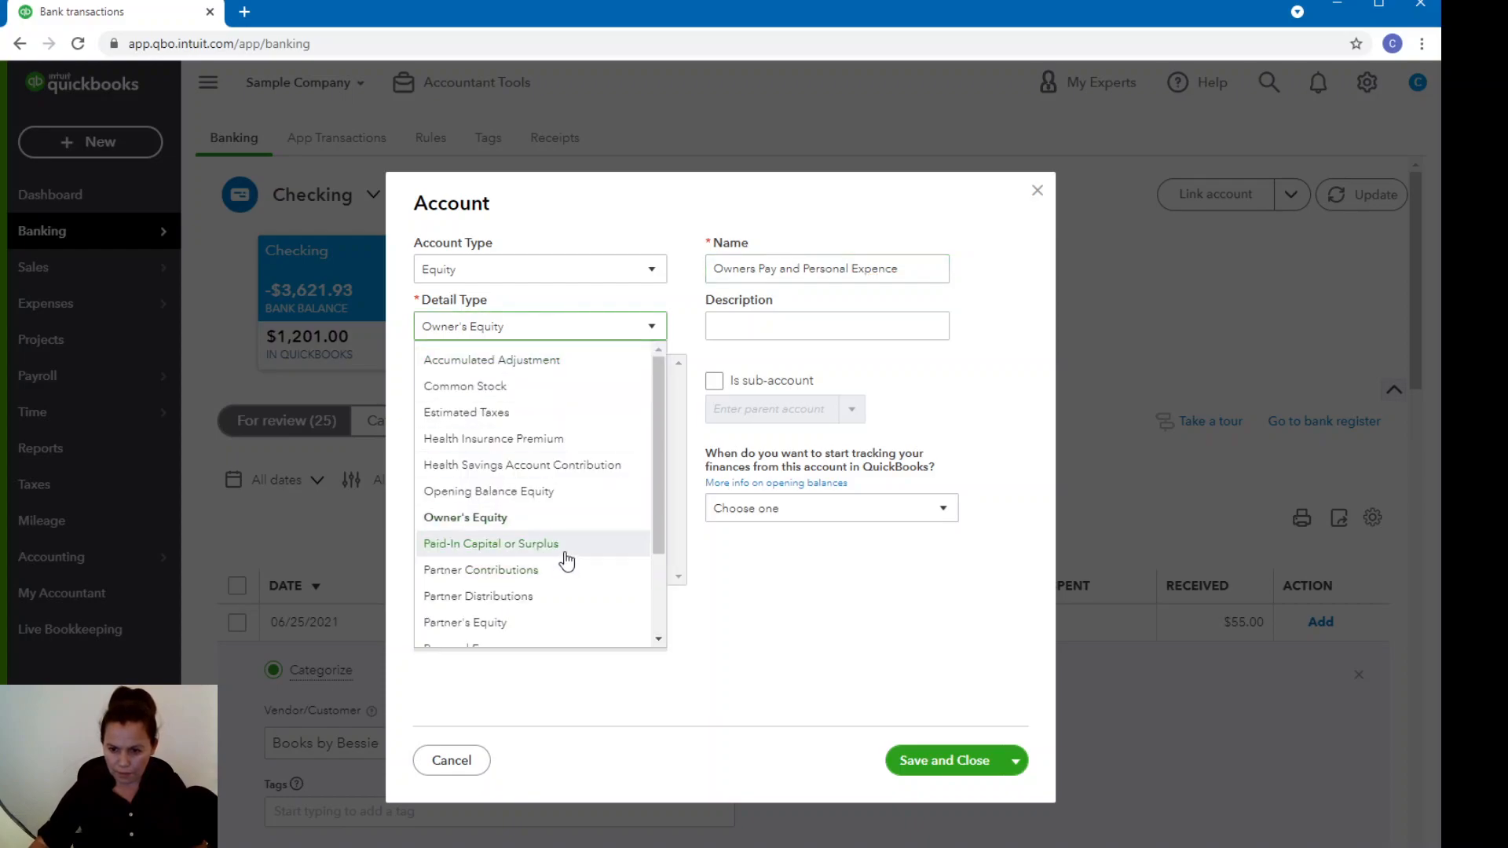
pyautogui.scroll(-2, 562, 556)
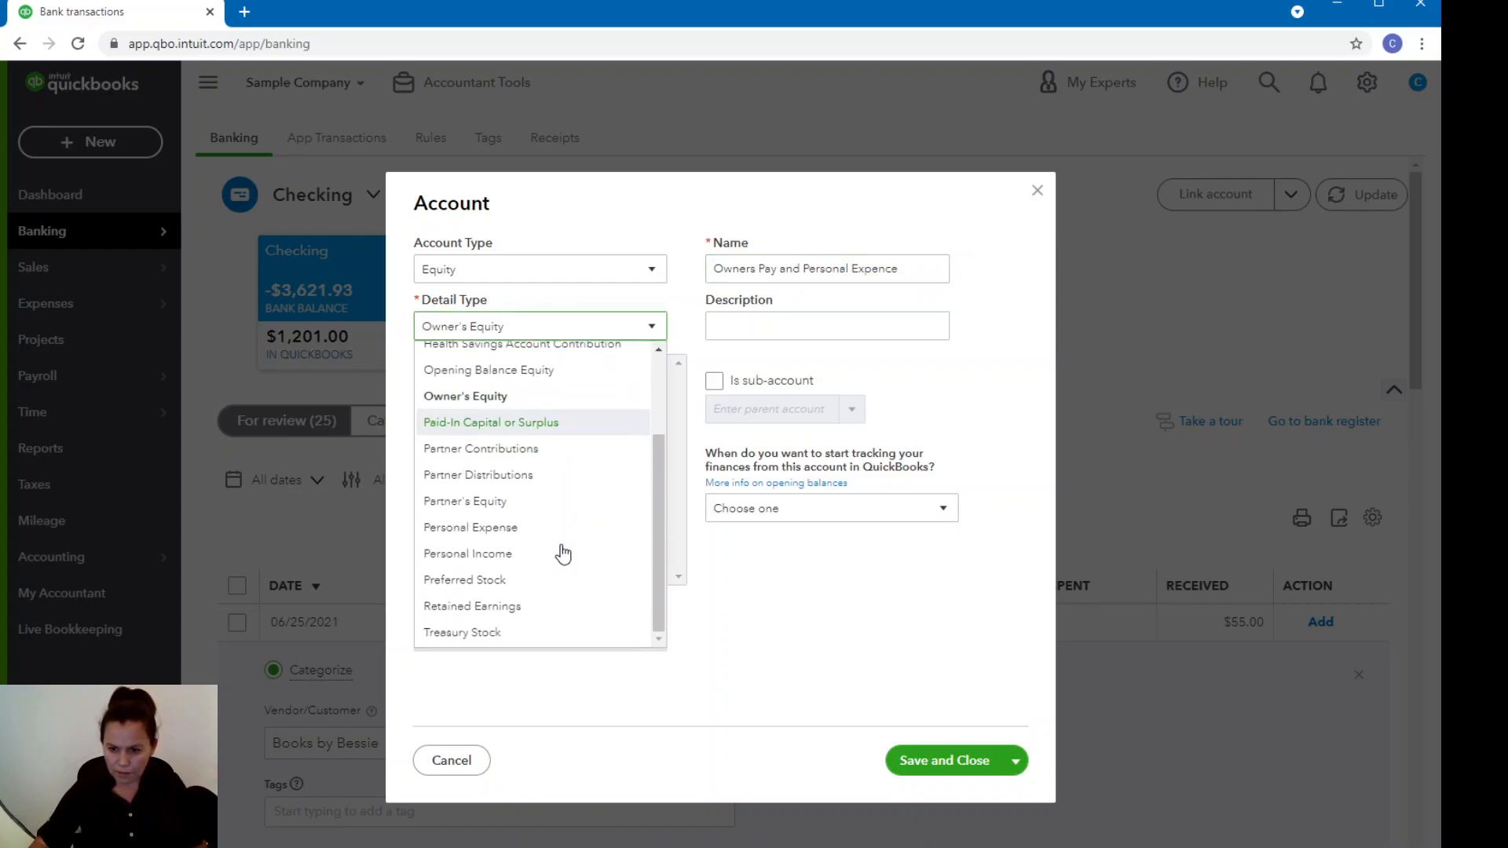
pyautogui.scroll(2, 562, 550)
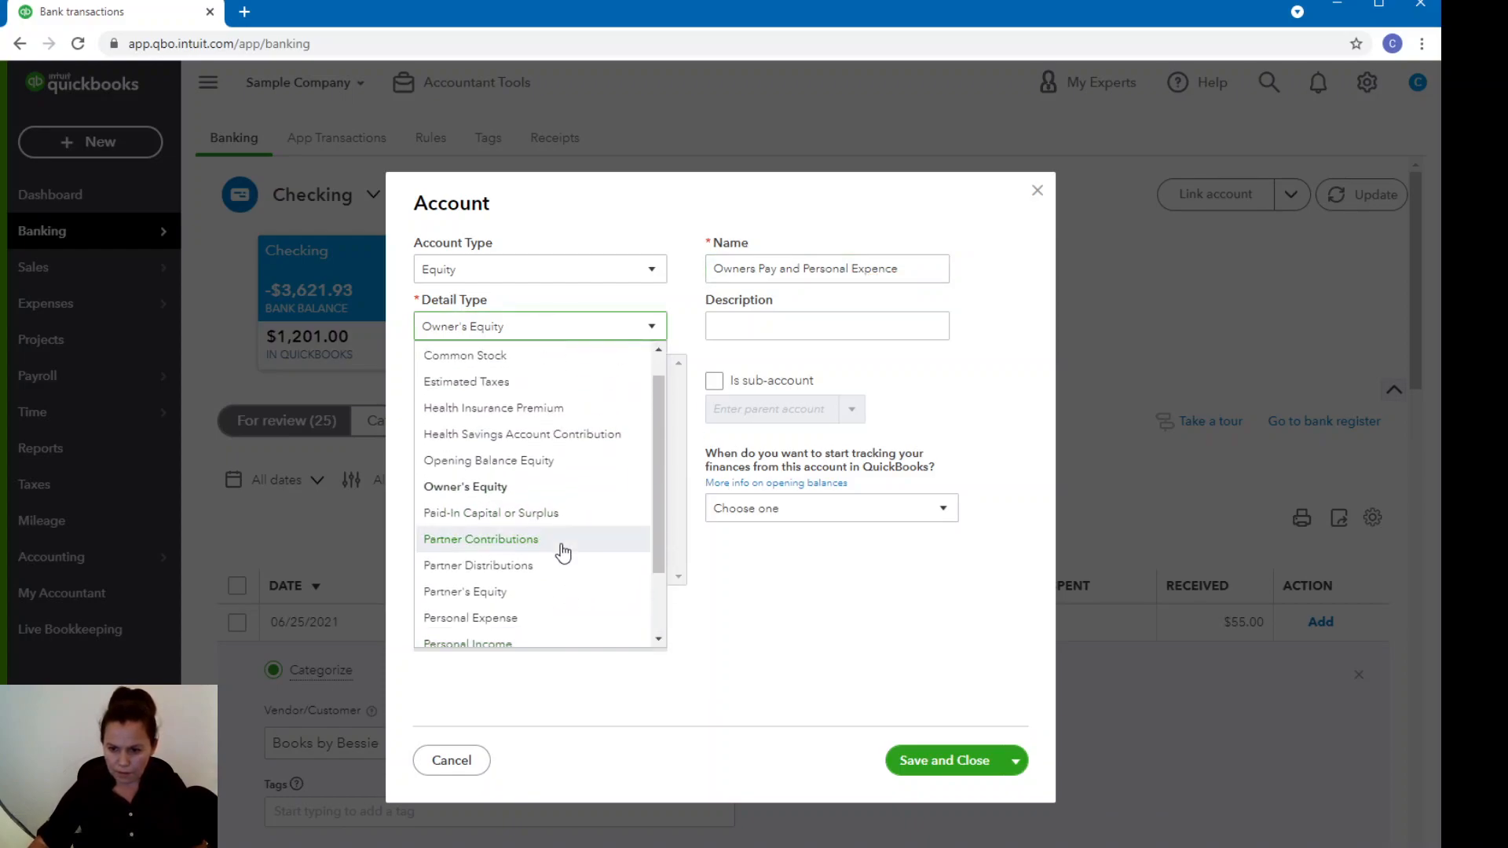
pyautogui.click(488, 494)
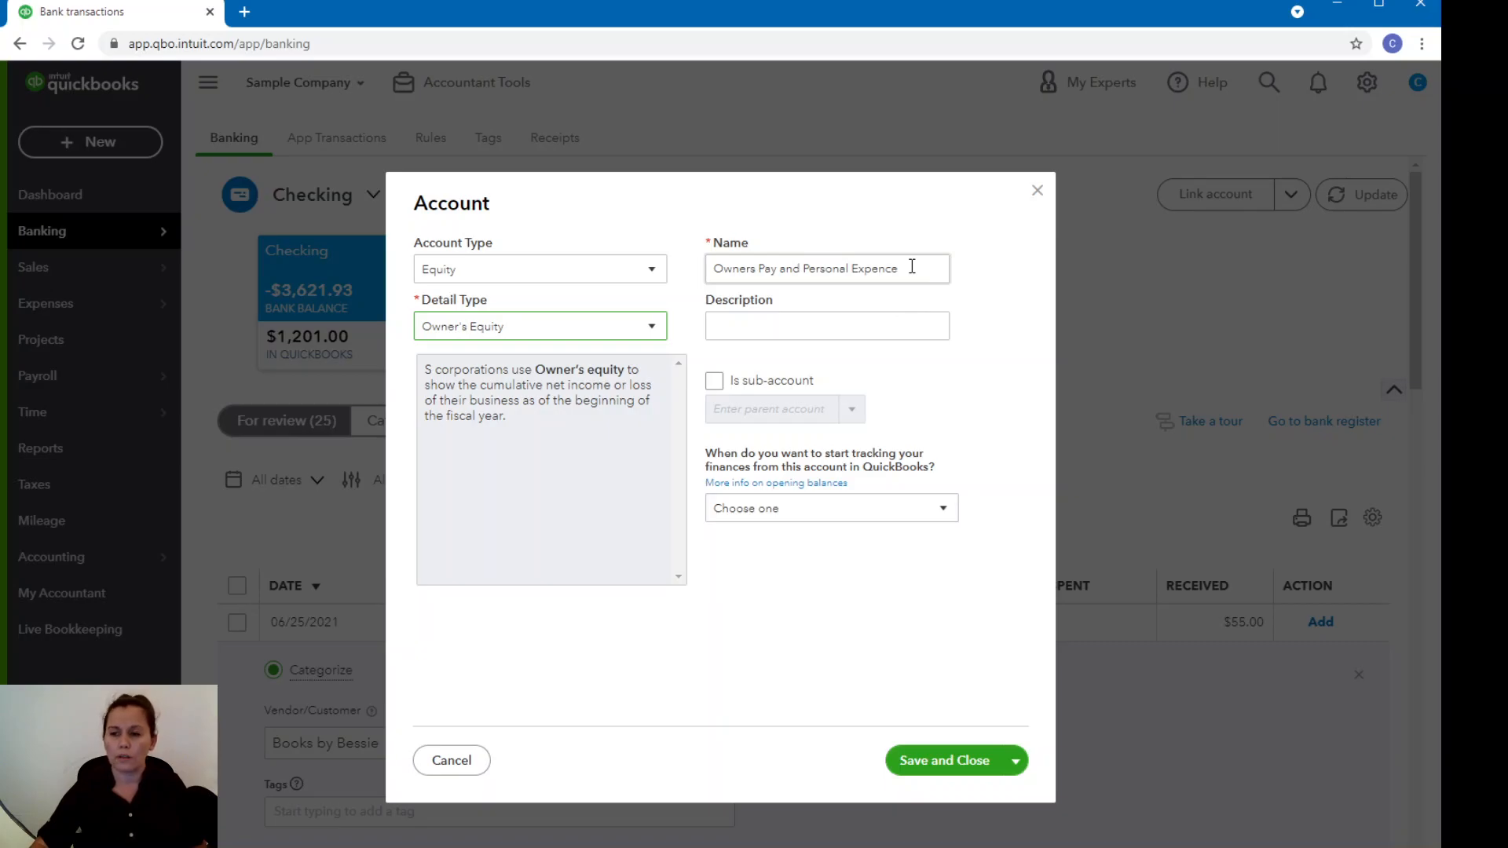
# Save the new account and add the 06/25/2021 Books By Bessie transaction under that category.
pyautogui.click(958, 763)
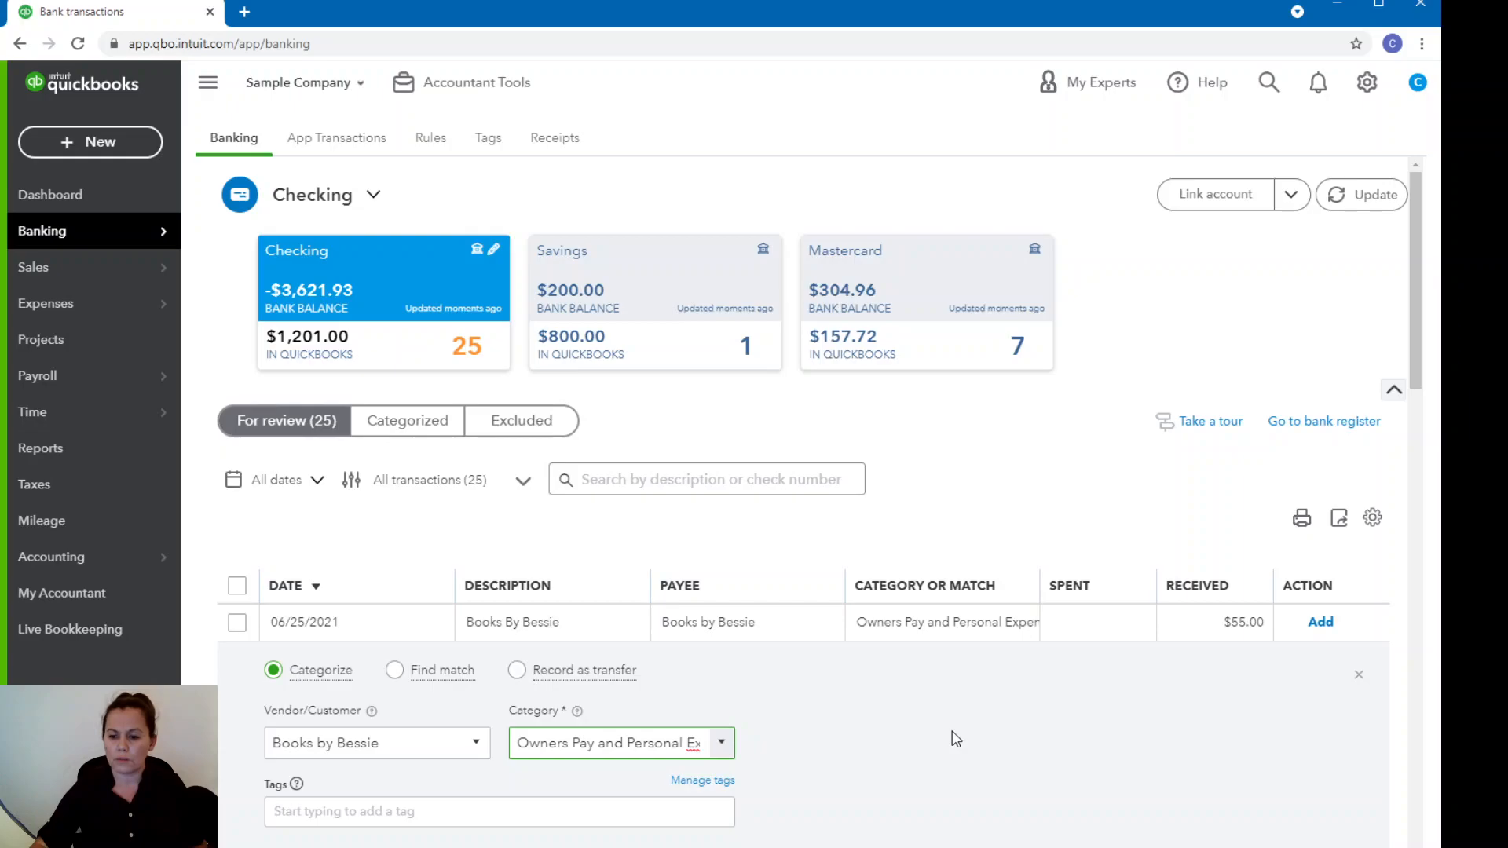
pyautogui.scroll(-3, 952, 735)
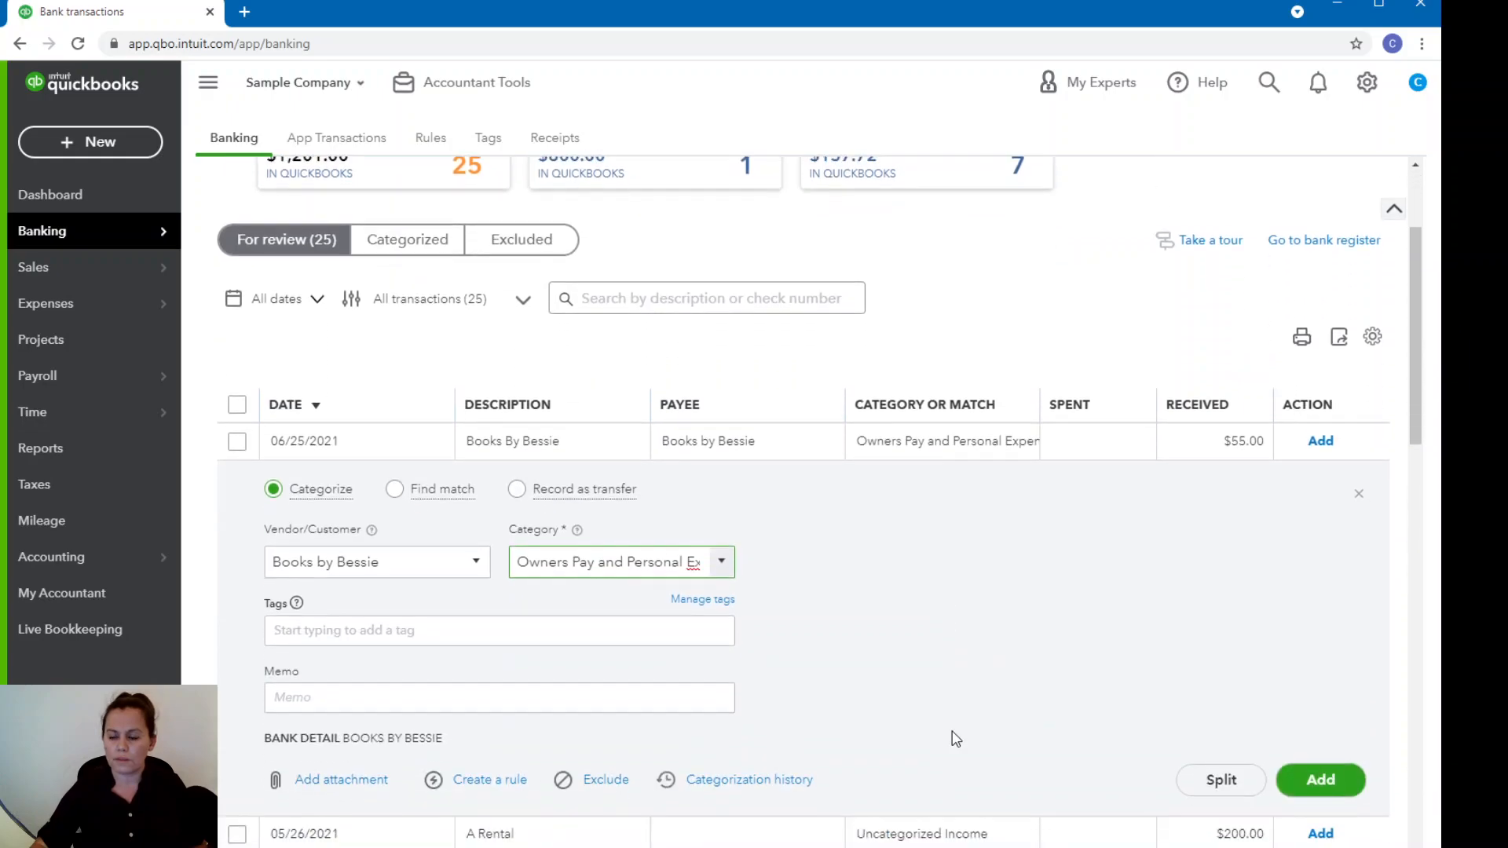
pyautogui.click(1335, 795)
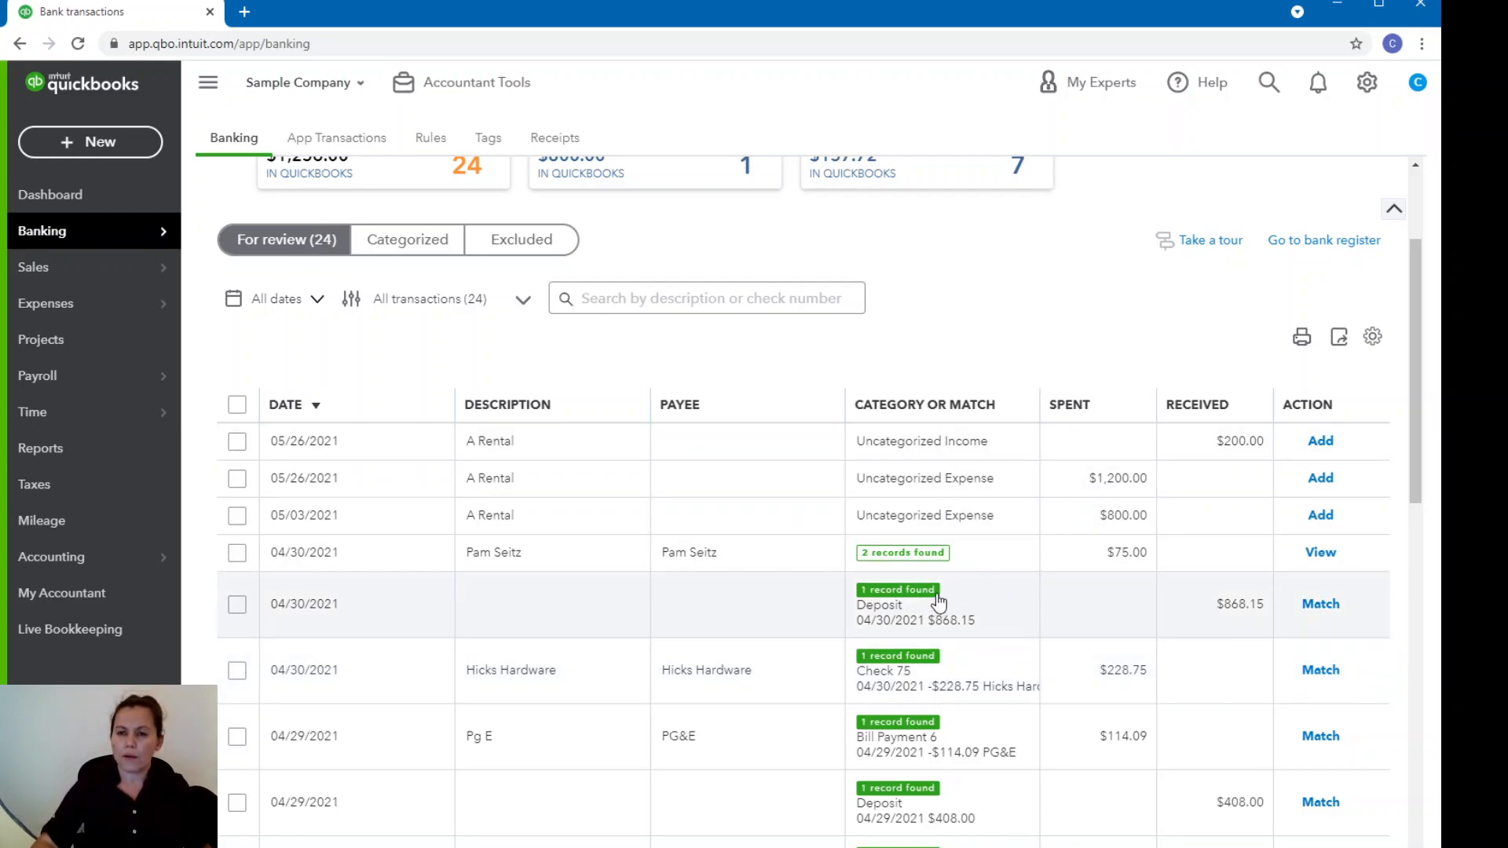
# Match the 04/30/2021 bank transaction of $868.15 to its found deposit record.
pyautogui.scroll(3, 930, 594)
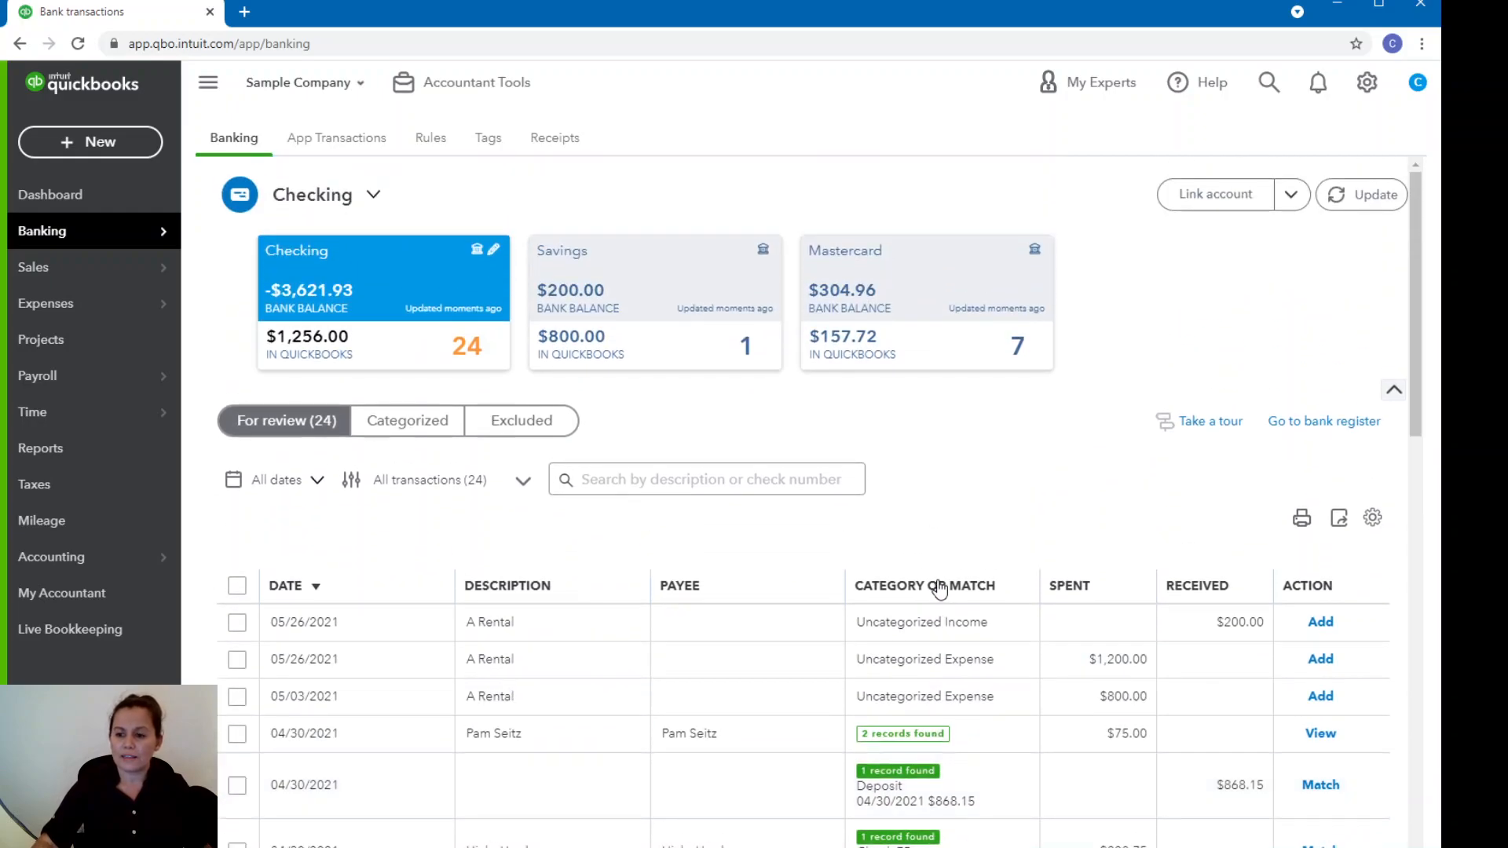
pyautogui.scroll(-5, 936, 594)
pyautogui.scroll(-2, 941, 585)
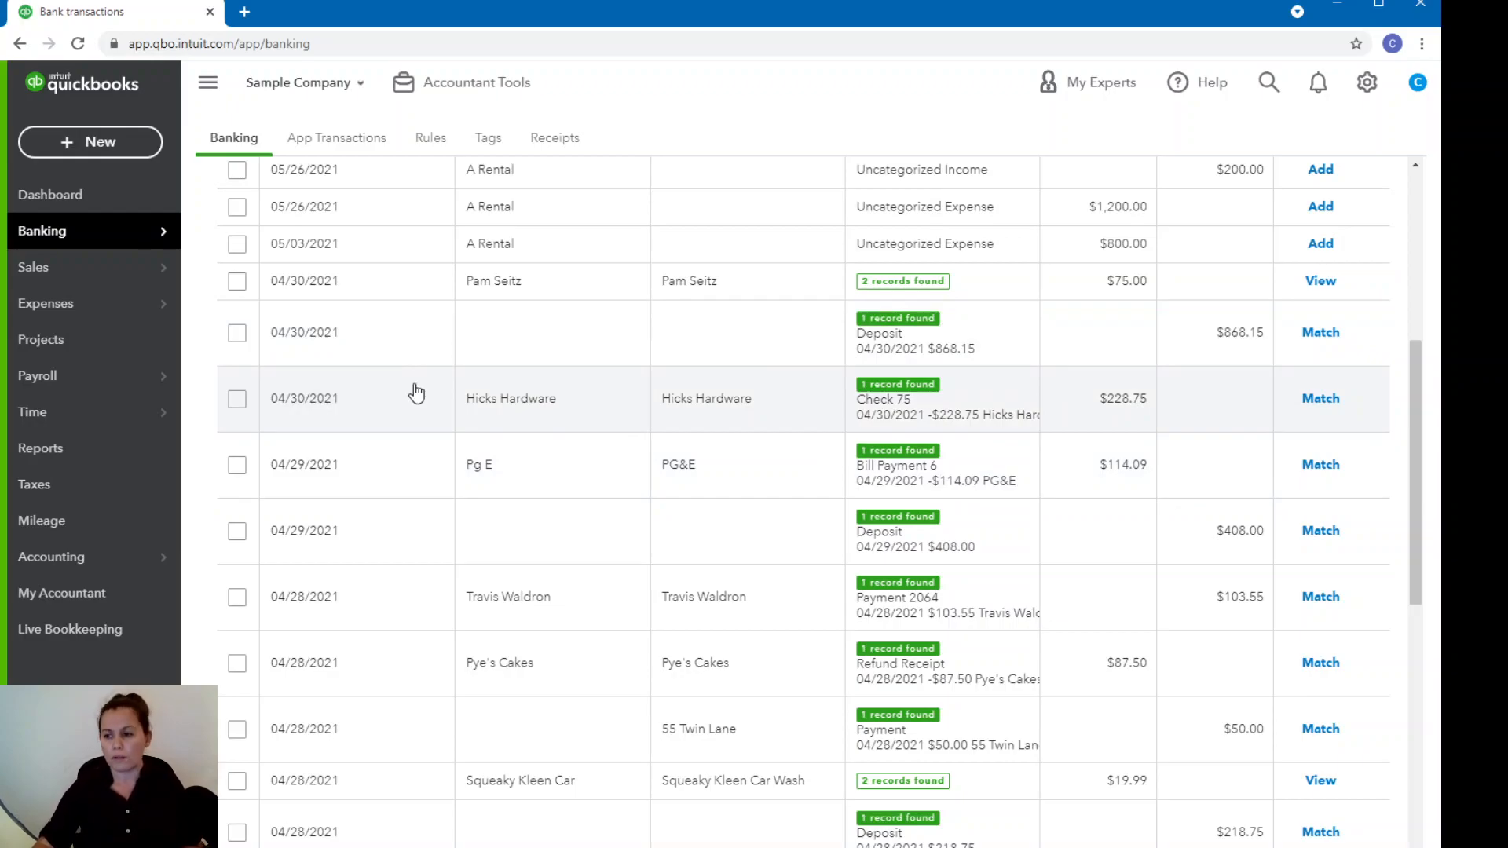
pyautogui.click(1326, 336)
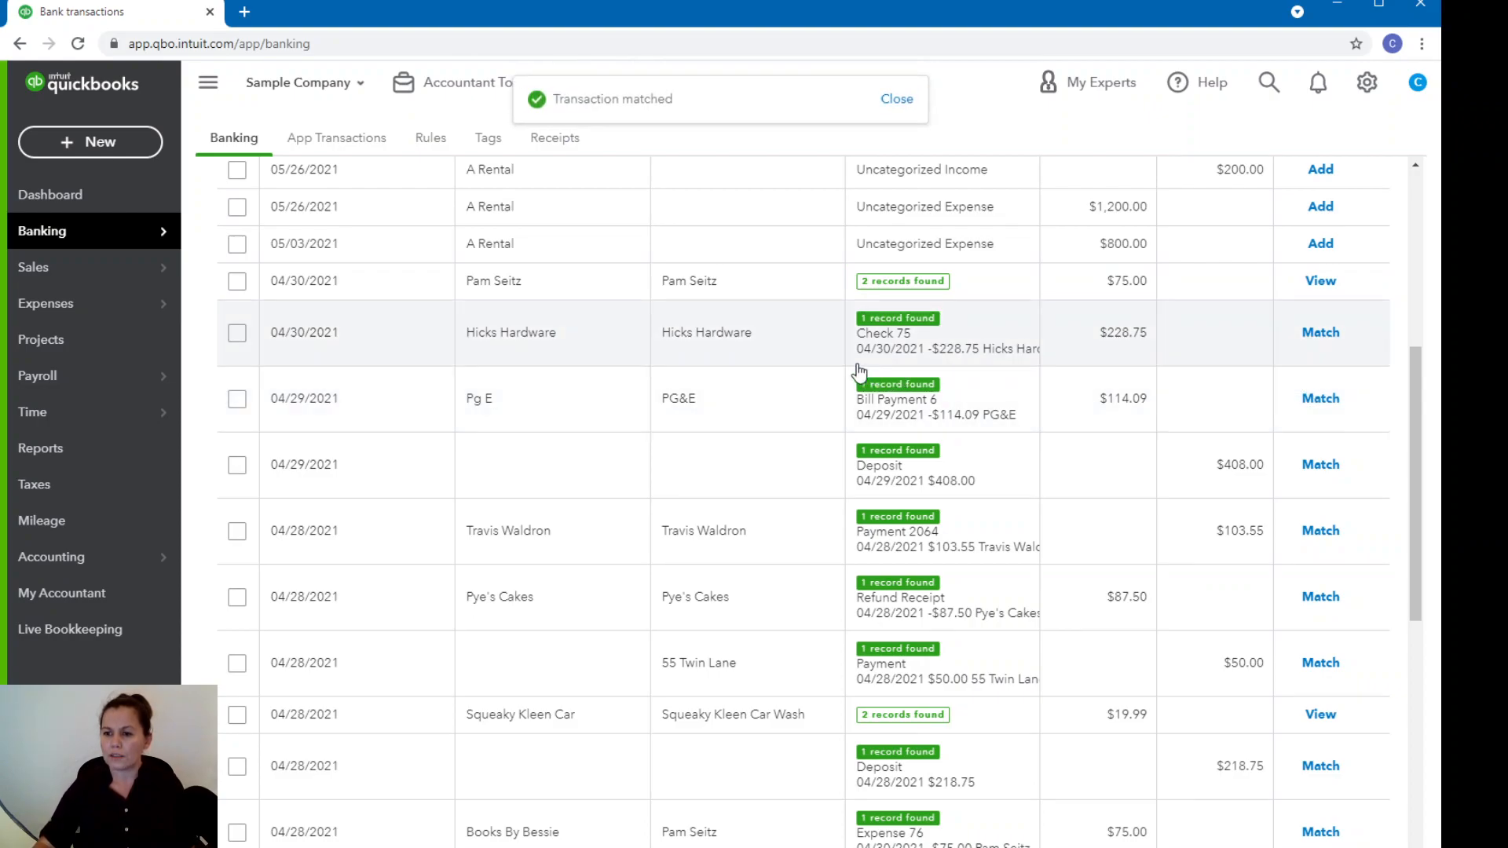
# Inspect the Hicks Hardware transaction's Check 75 record with its linked purchase order, and match the transaction to it.
pyautogui.click(1129, 339)
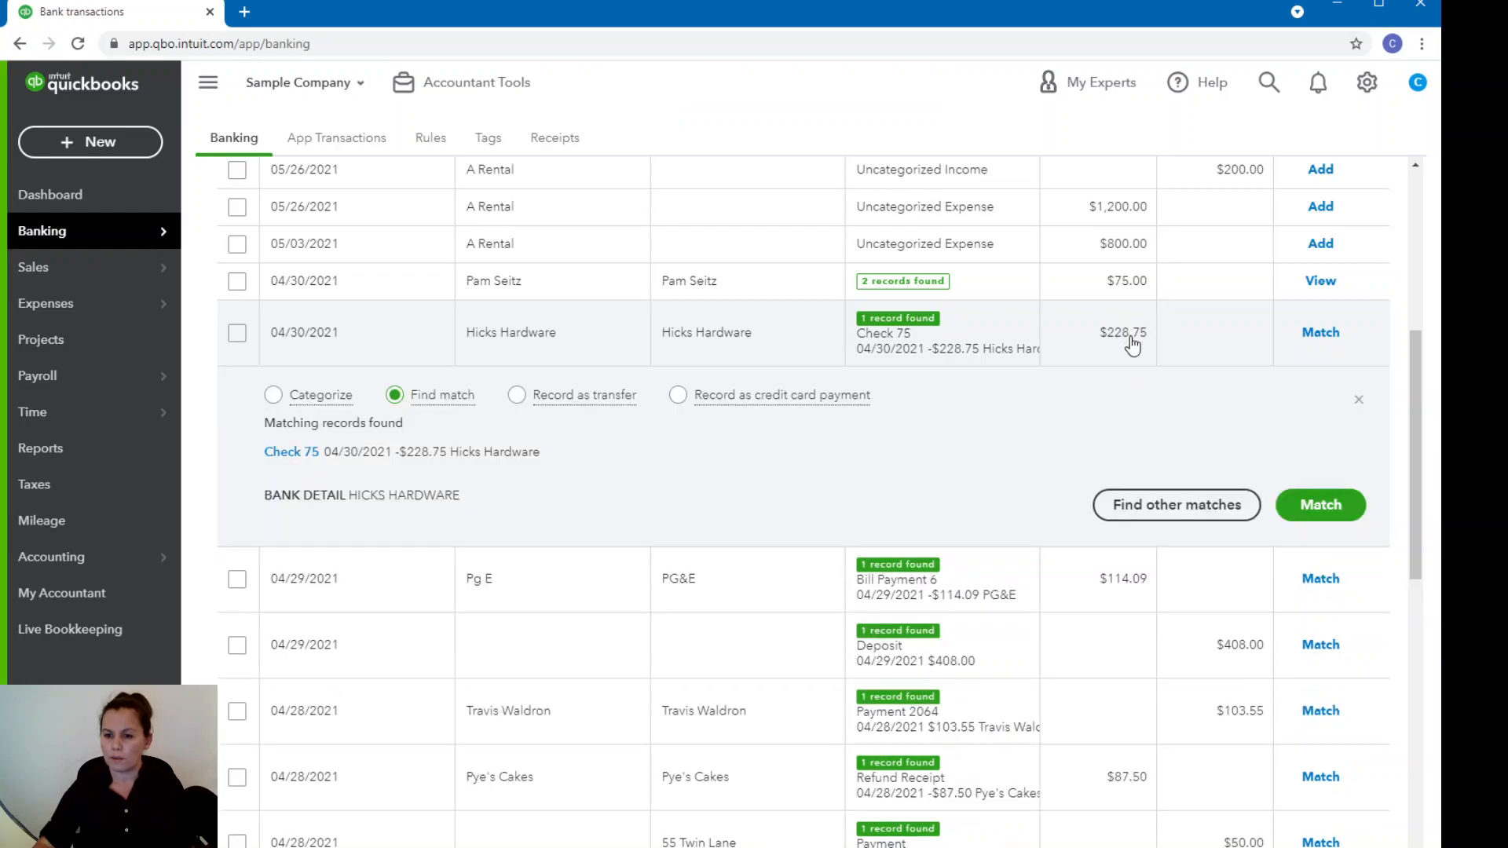
pyautogui.click(284, 455)
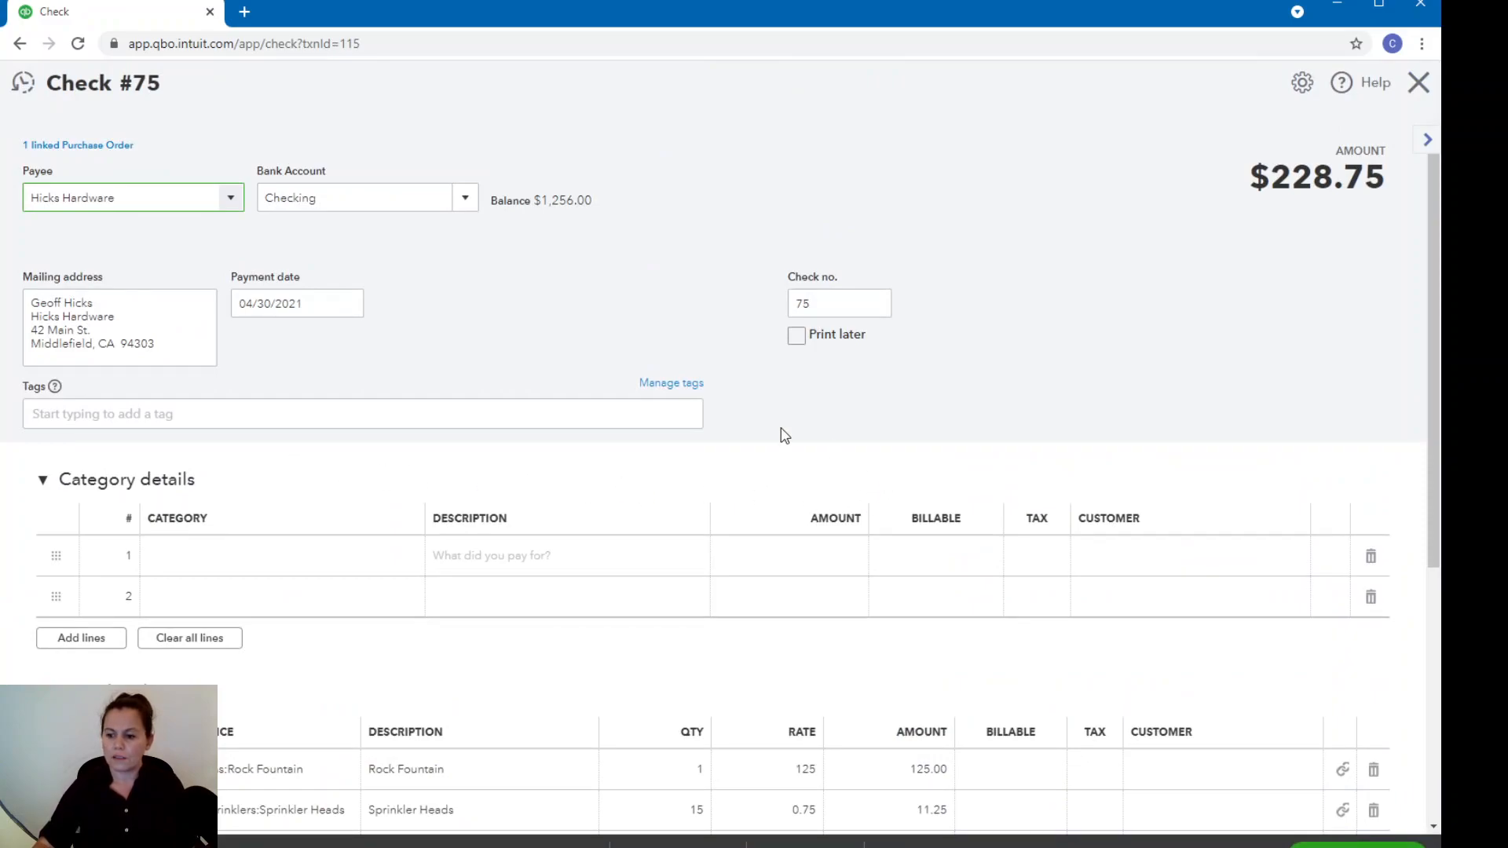
pyautogui.scroll(-2, 732, 428)
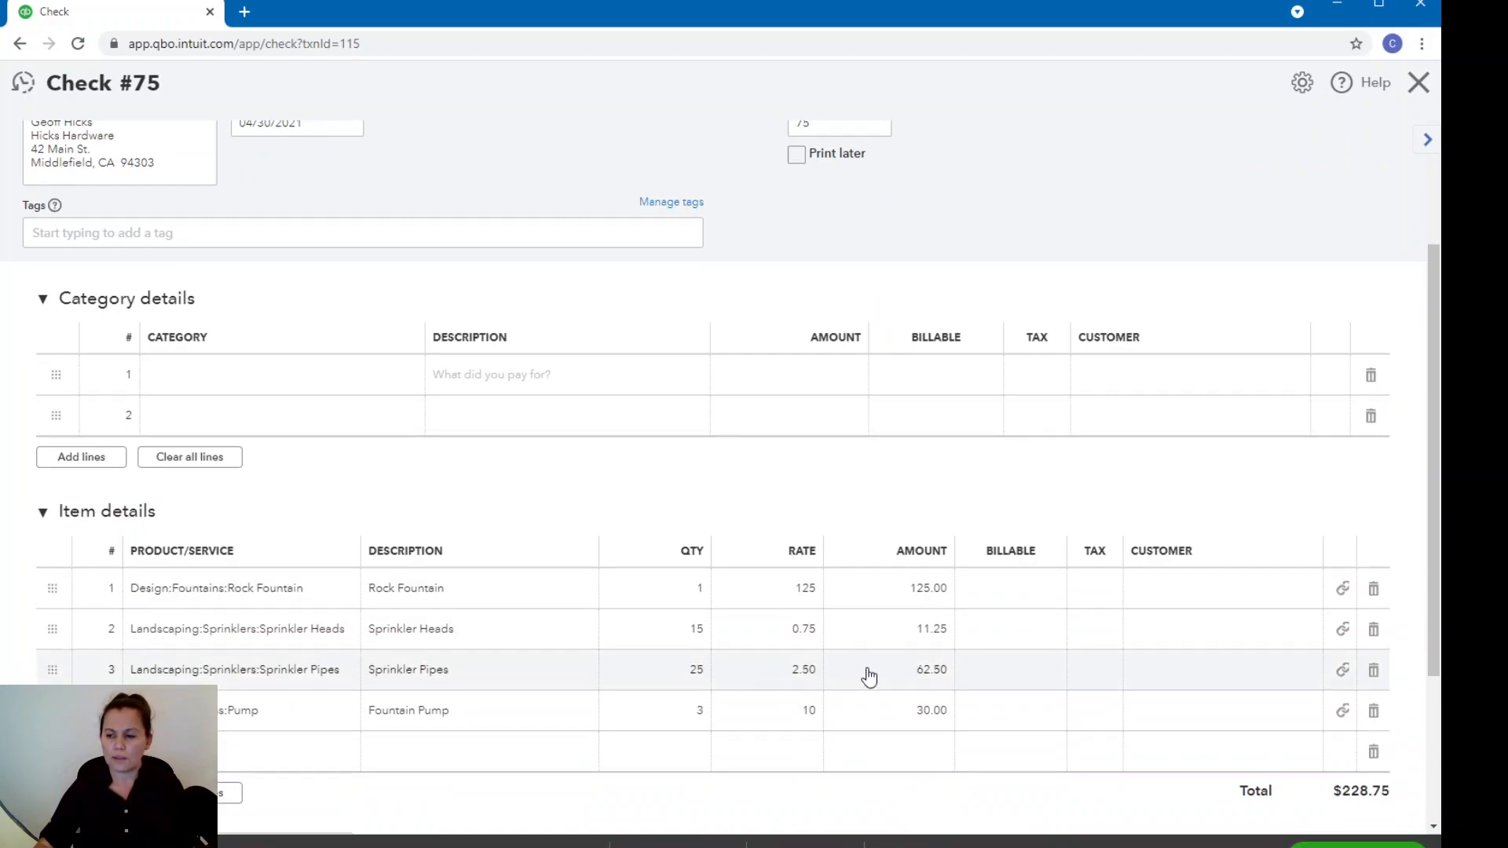
pyautogui.scroll(2, 1249, 711)
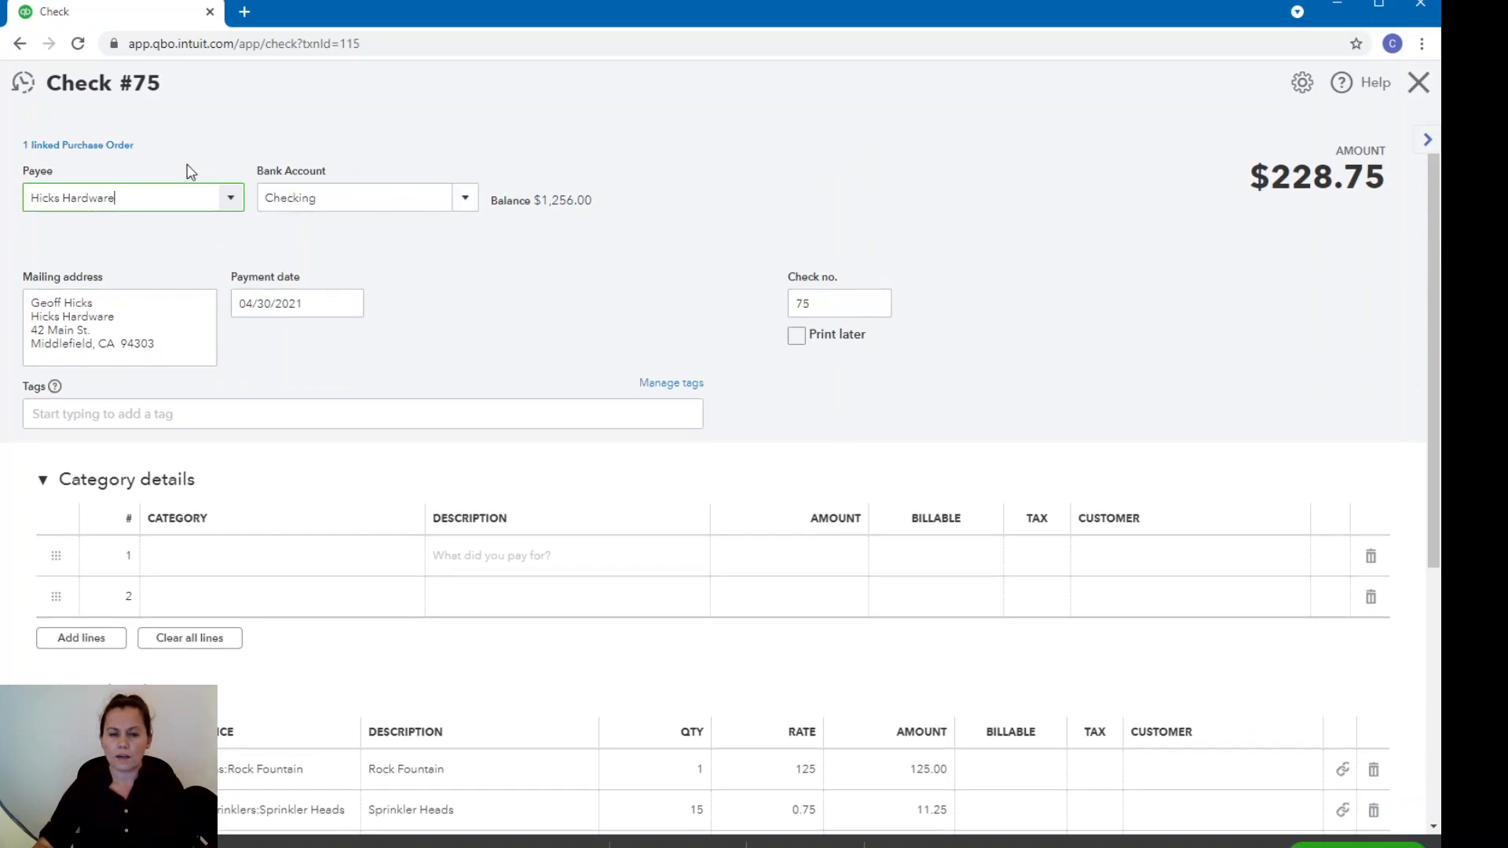
pyautogui.click(121, 151)
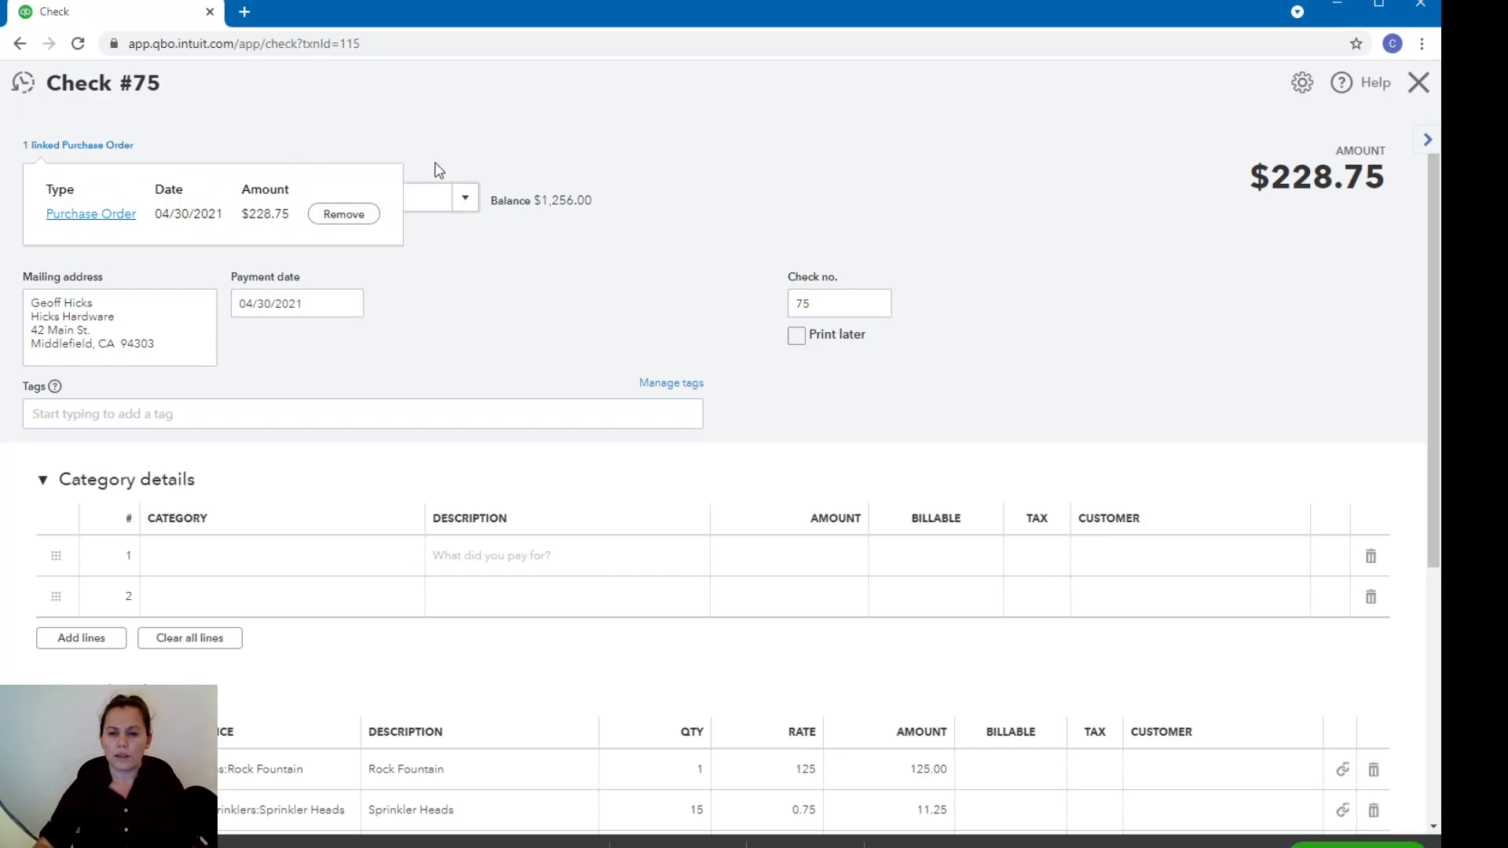
pyautogui.click(1418, 82)
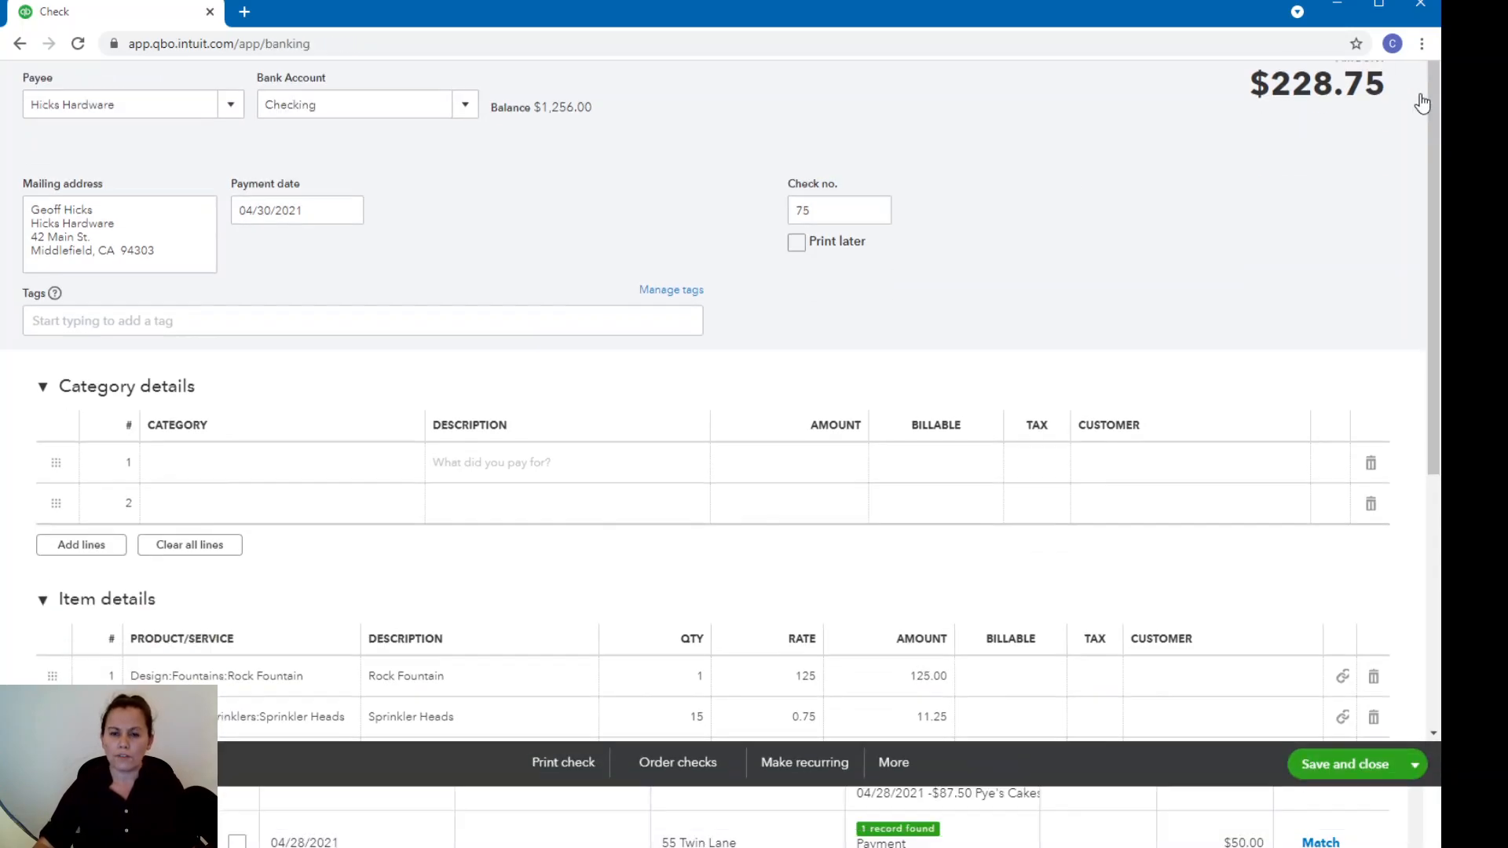
pyautogui.click(1327, 507)
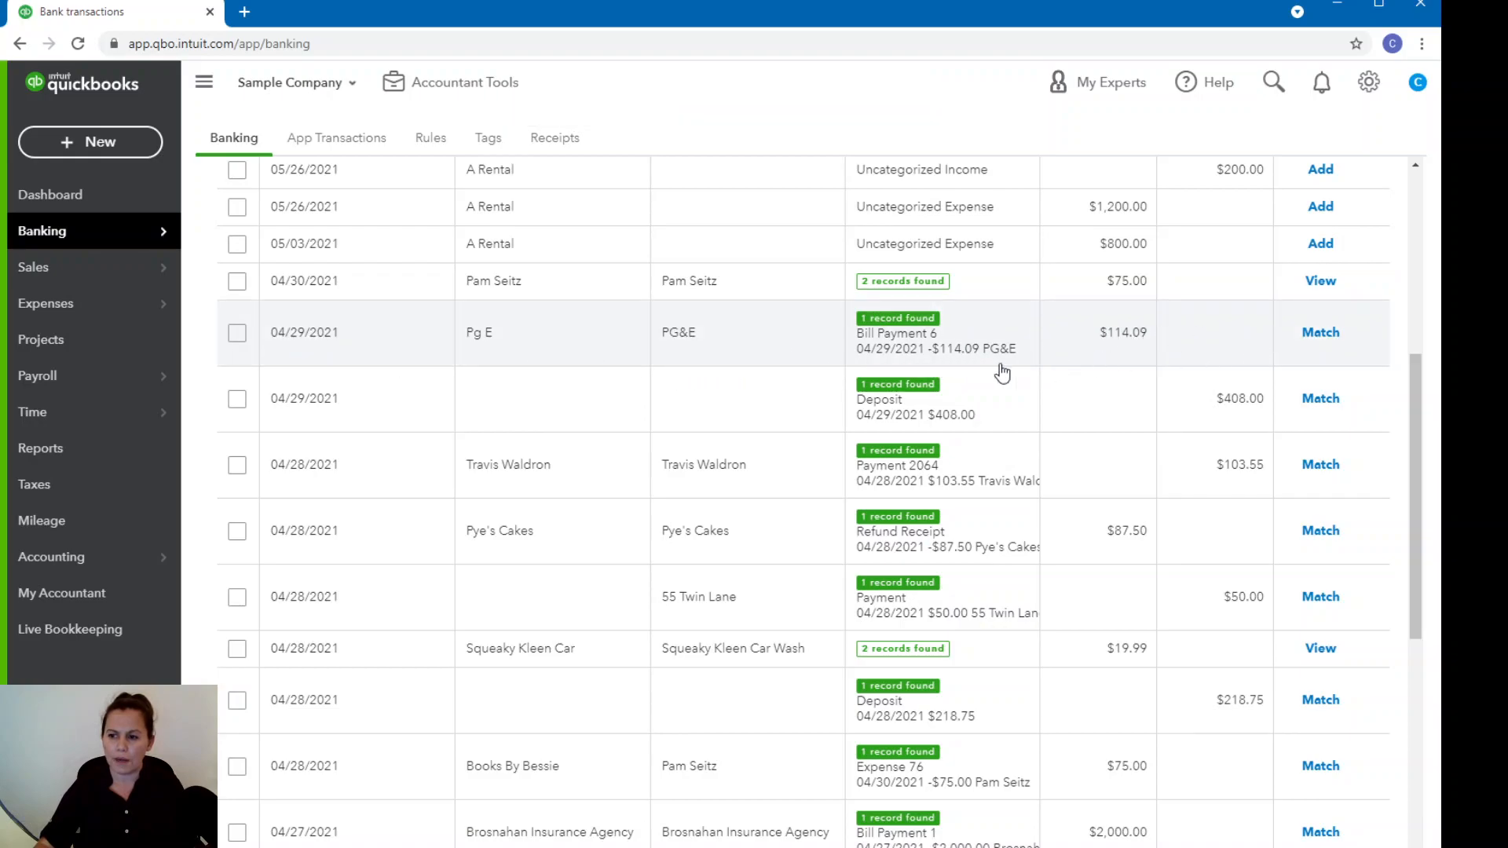
# Examine the PG&E transaction's Bill Payment 6 record, including the 04/14/2021 bill it covers and the payment applied to that bill.
pyautogui.click(1138, 338)
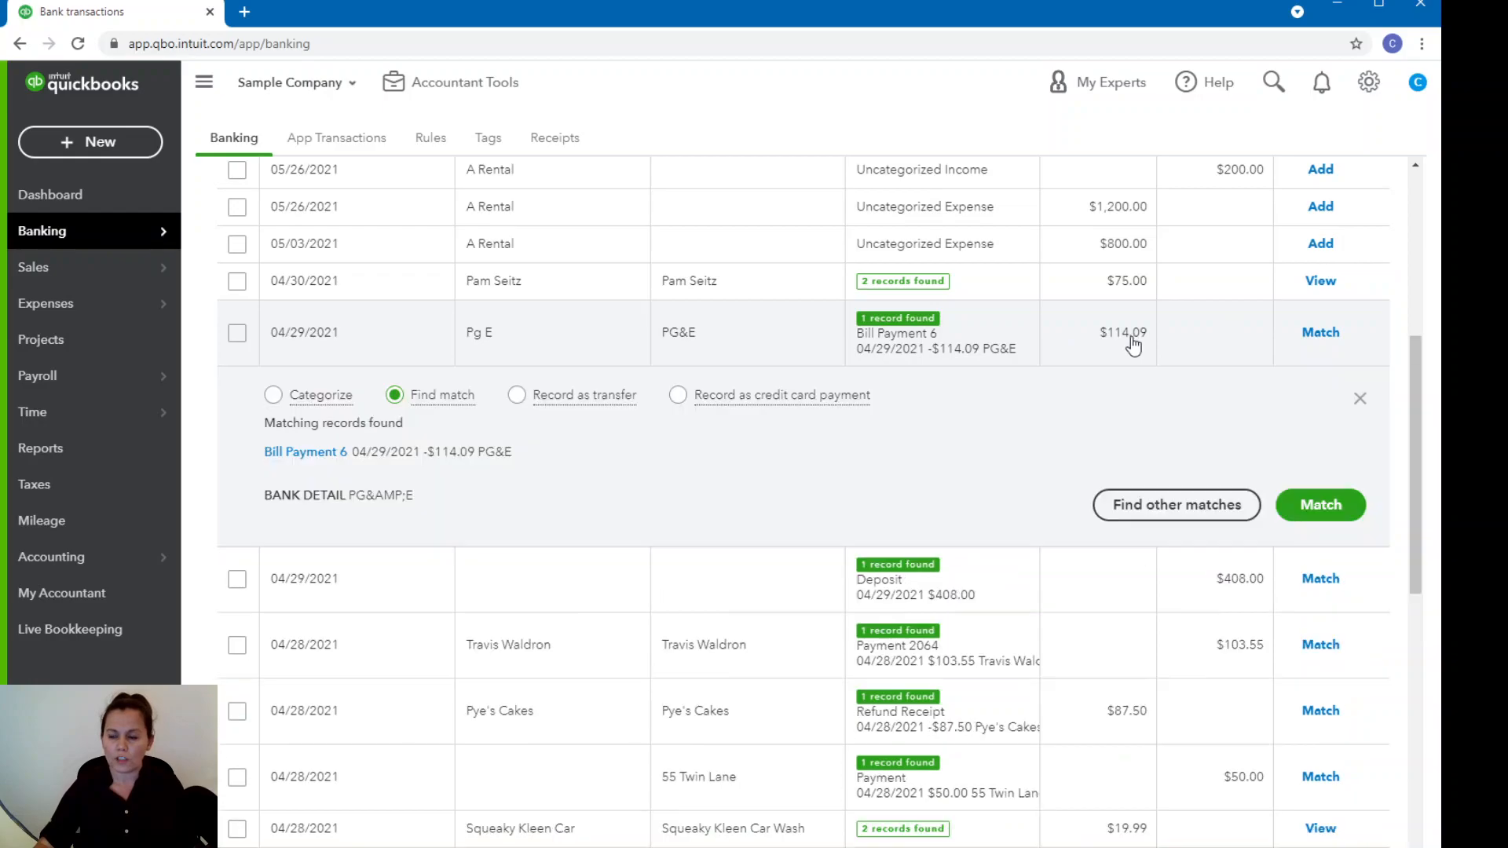
pyautogui.click(316, 454)
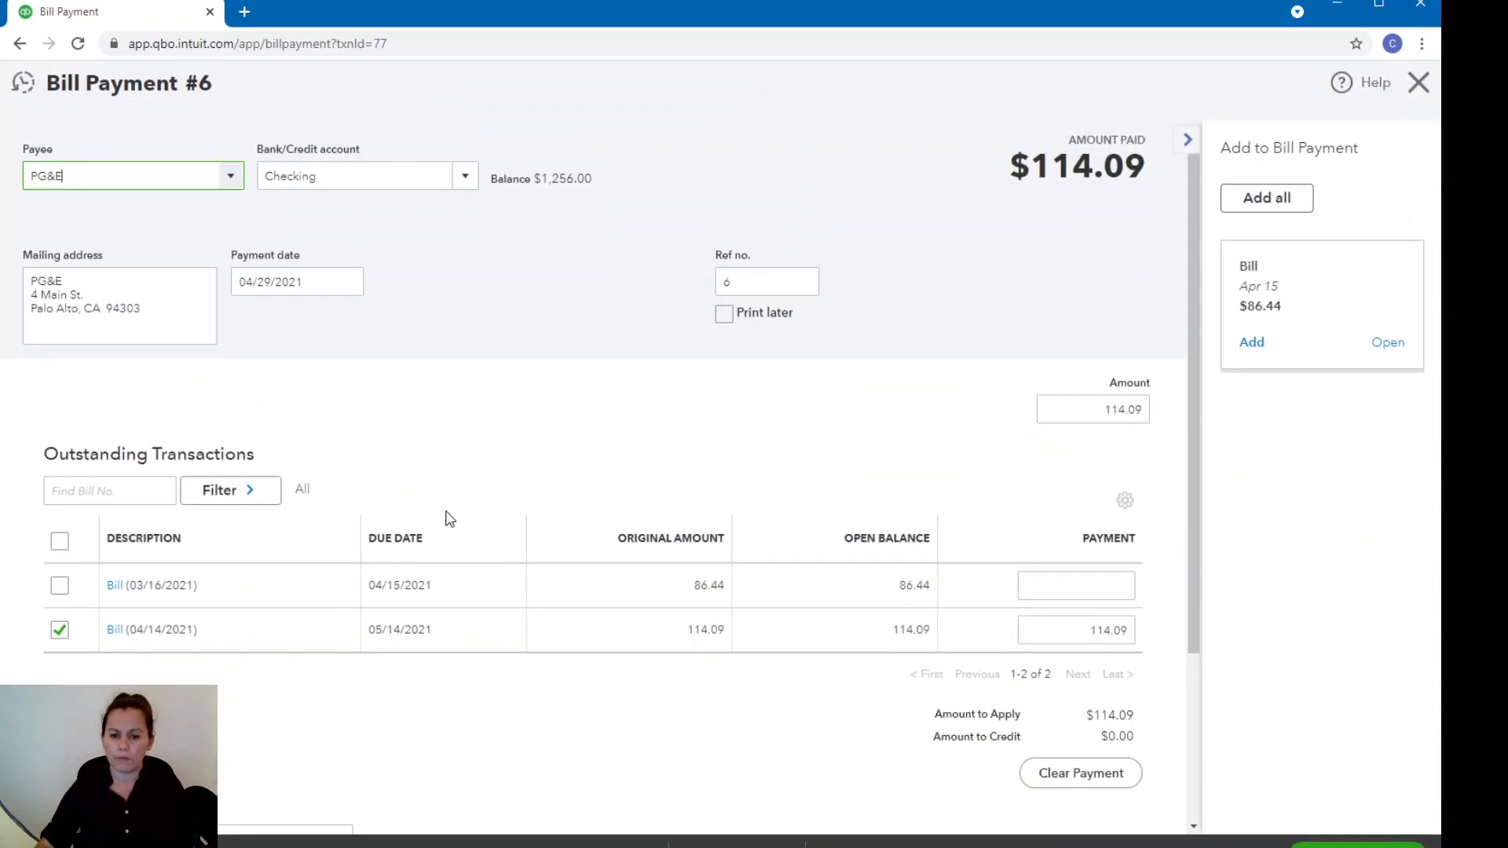
pyautogui.click(114, 631)
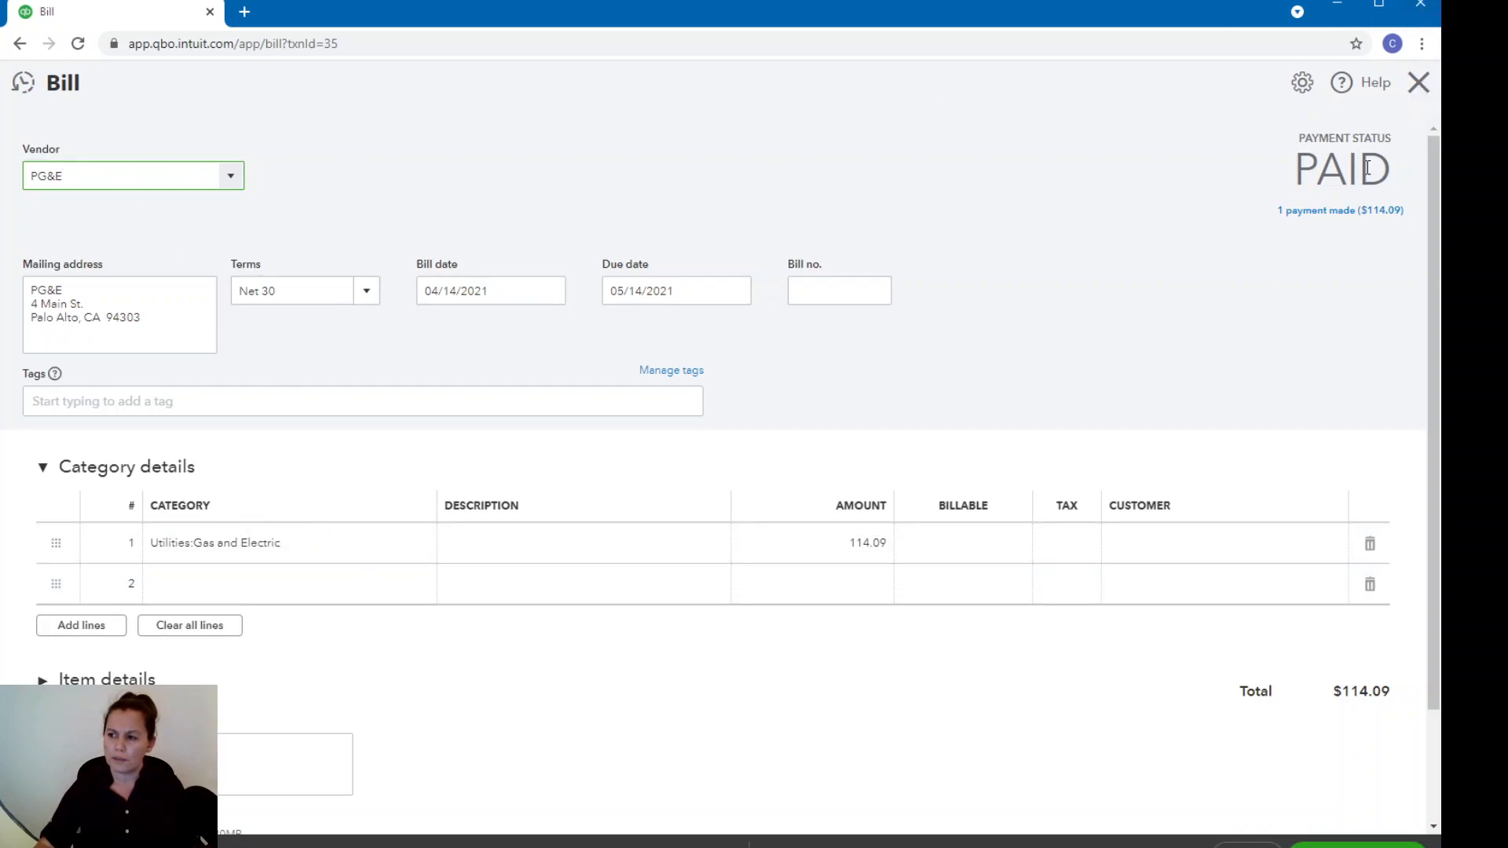
pyautogui.click(1318, 214)
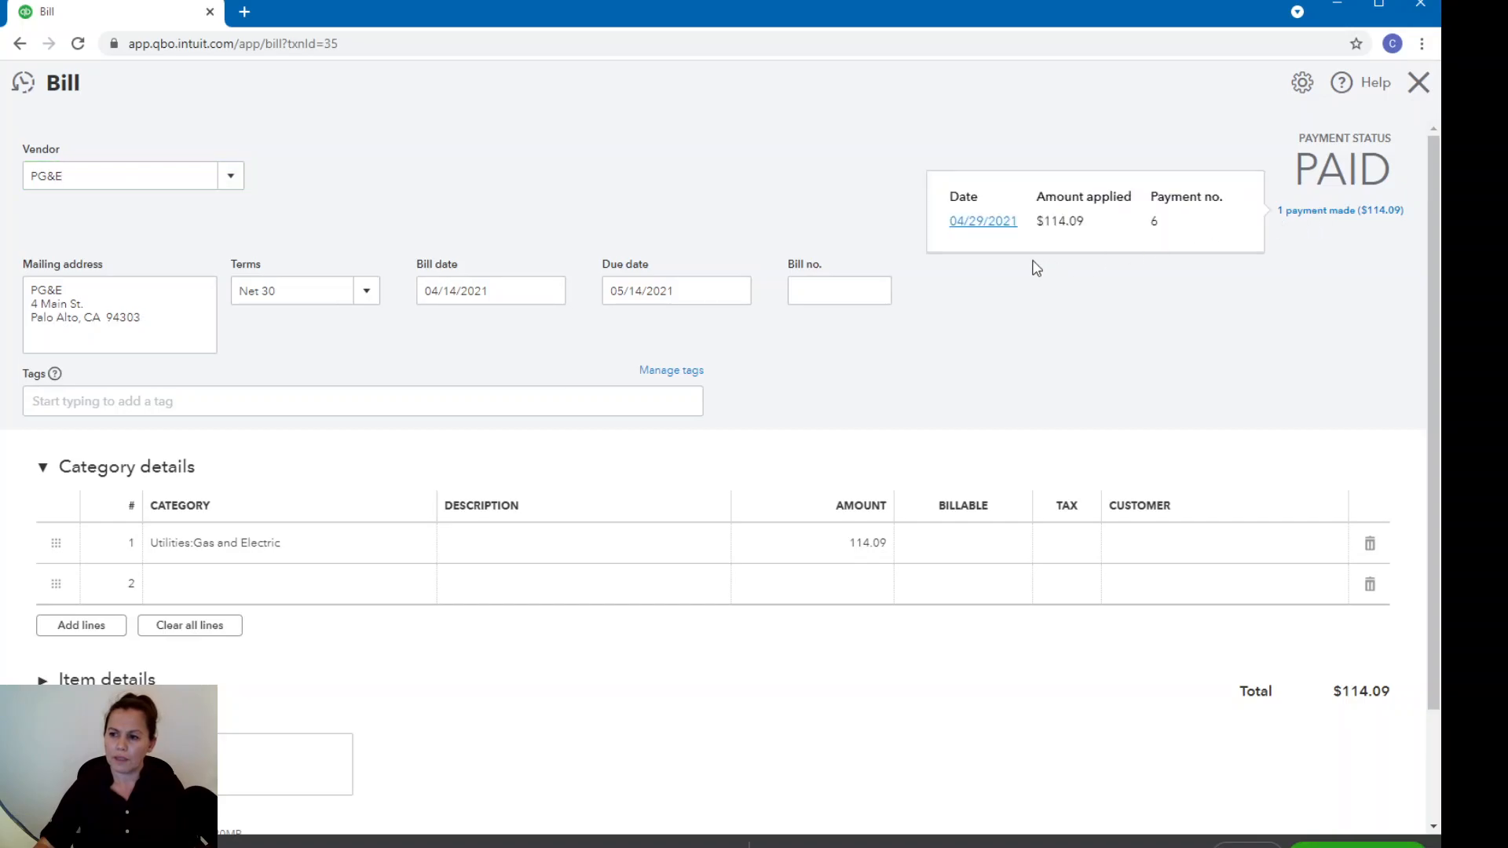
pyautogui.click(1418, 82)
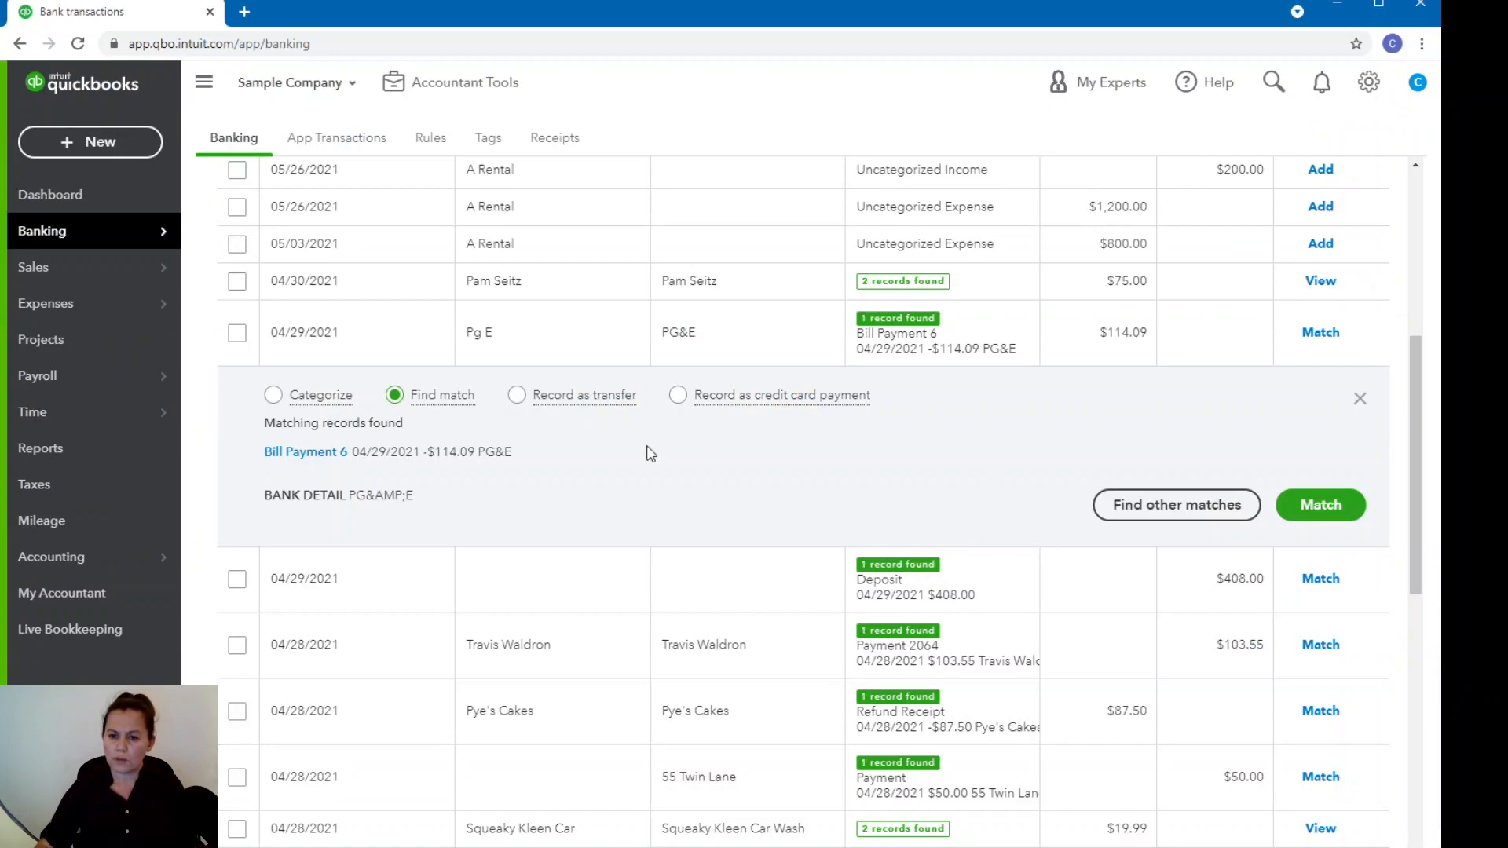
# Match the PG&E bill payment and the 04/29/2021 deposit of $408.00.
pyautogui.click(1310, 502)
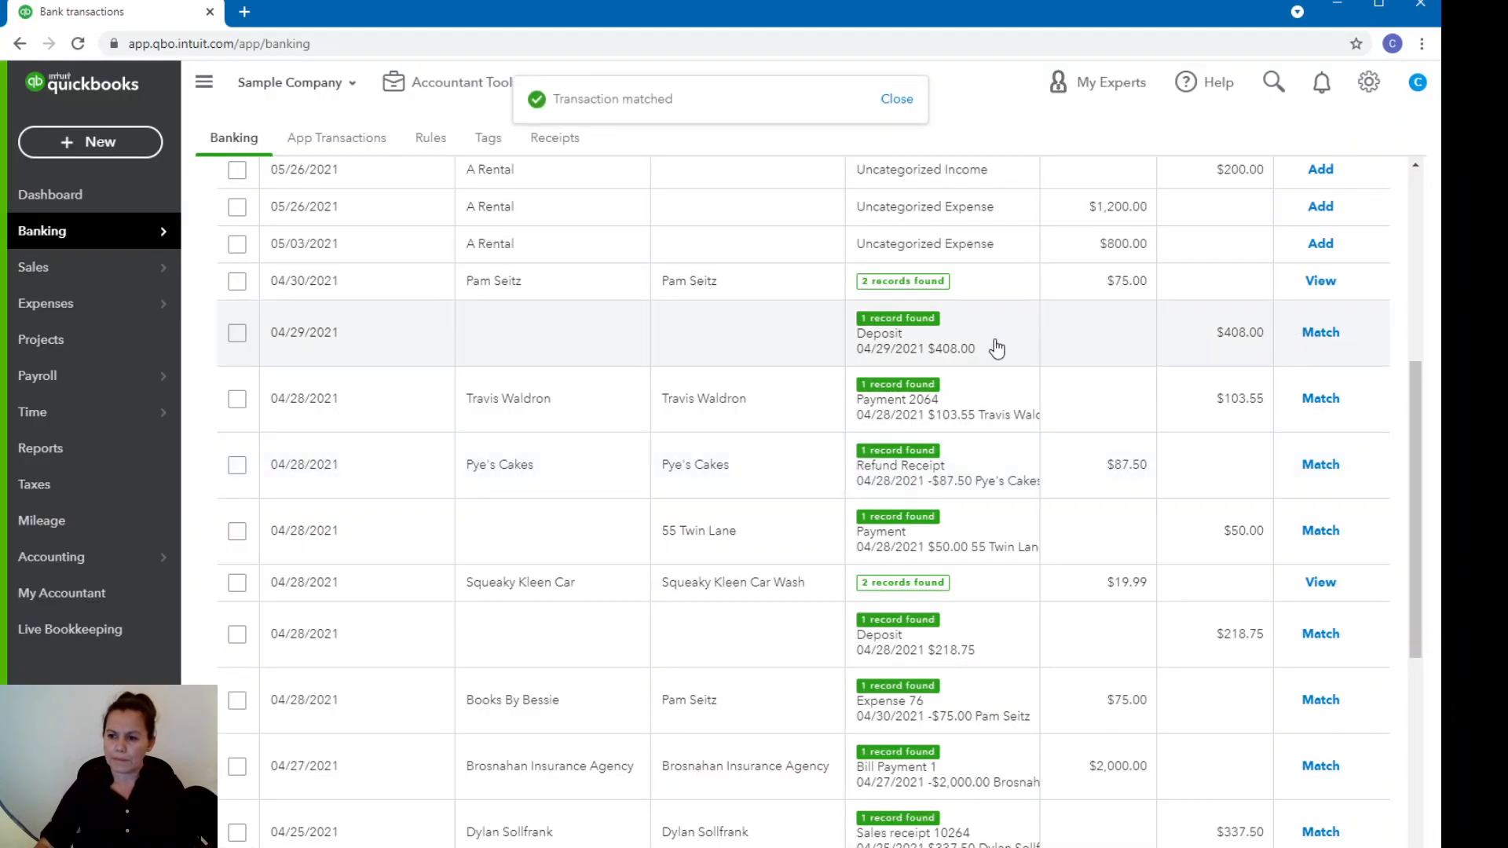
pyautogui.click(1320, 332)
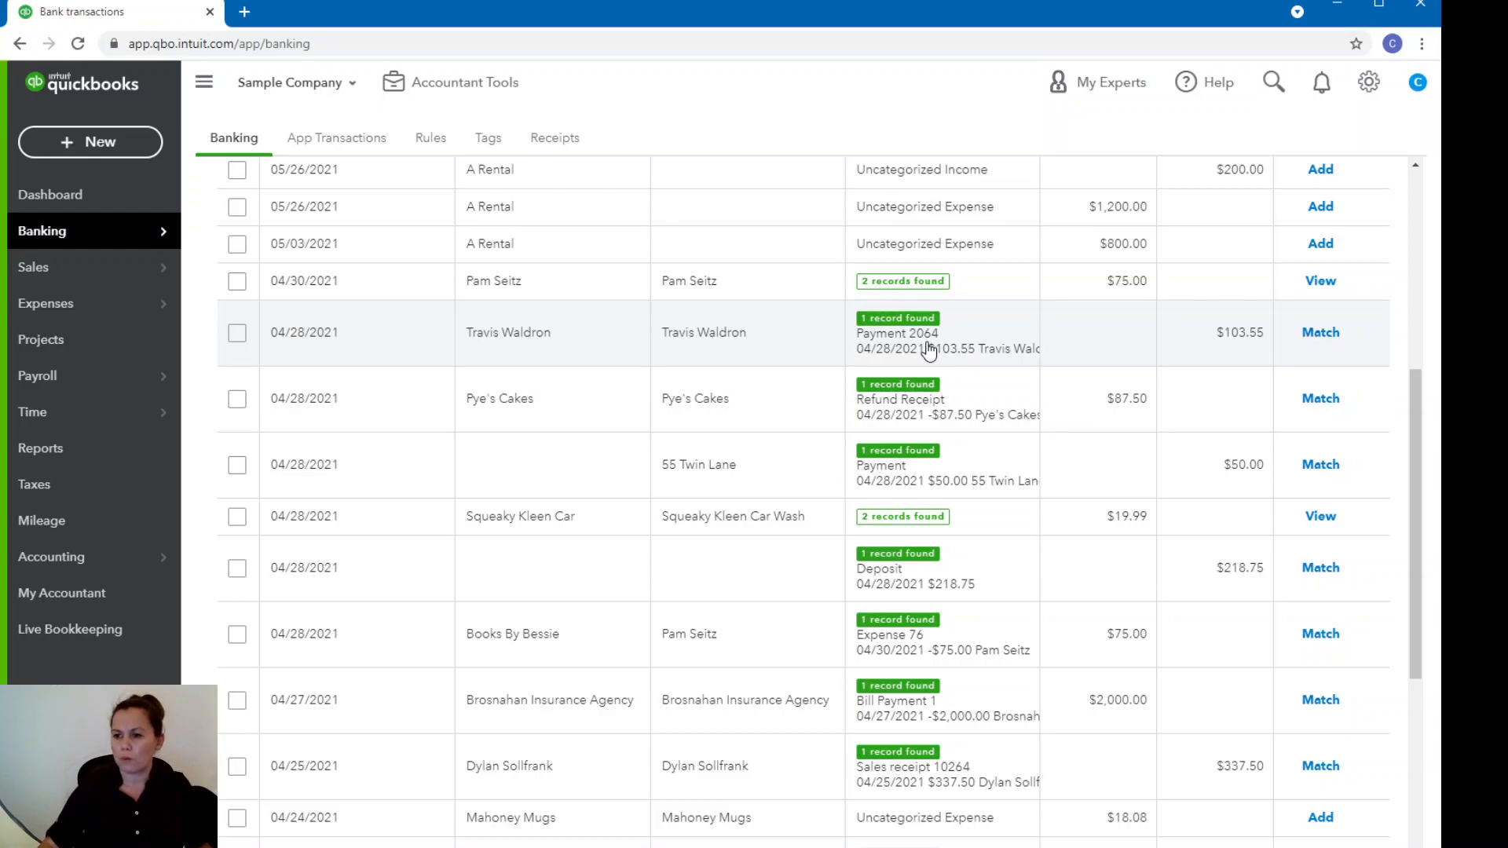
# Open the customer payment found for the 04/28/2021 $103.55 transaction and set its deposit account to Undeposited Funds.
pyautogui.click(1257, 340)
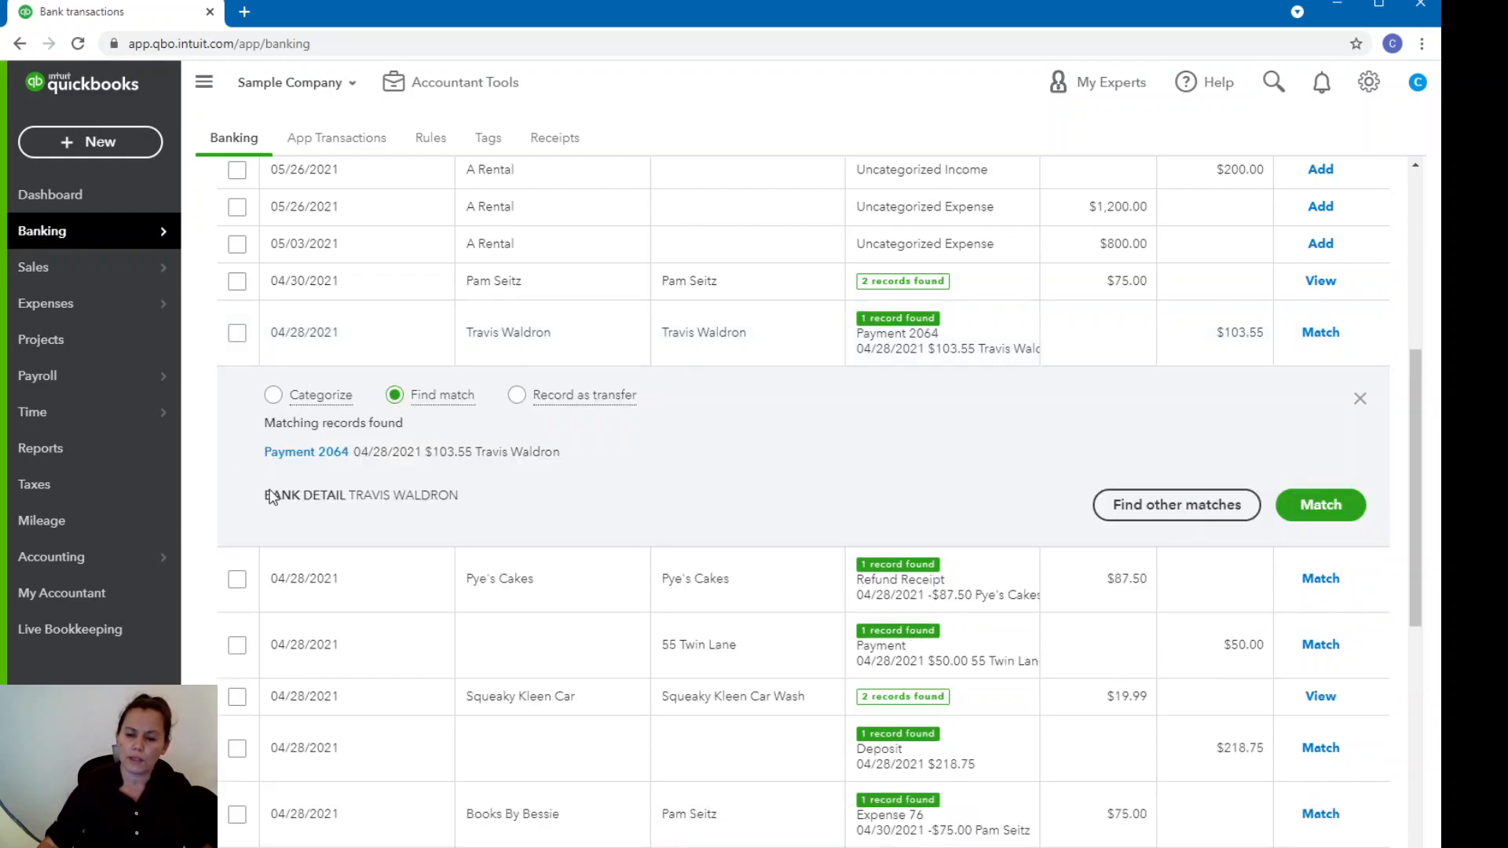
pyautogui.click(330, 455)
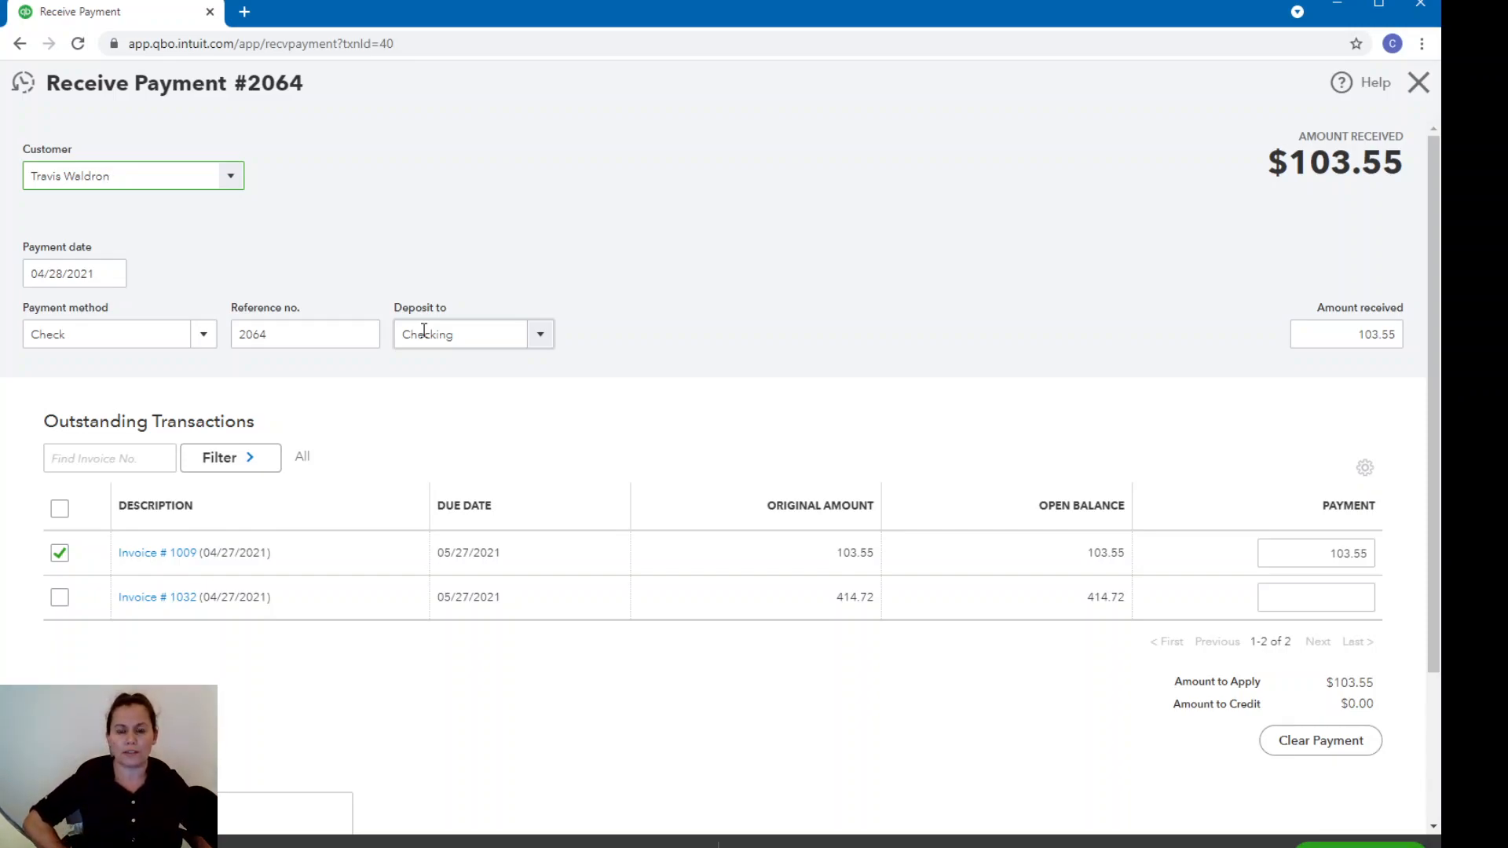
pyautogui.click(541, 333)
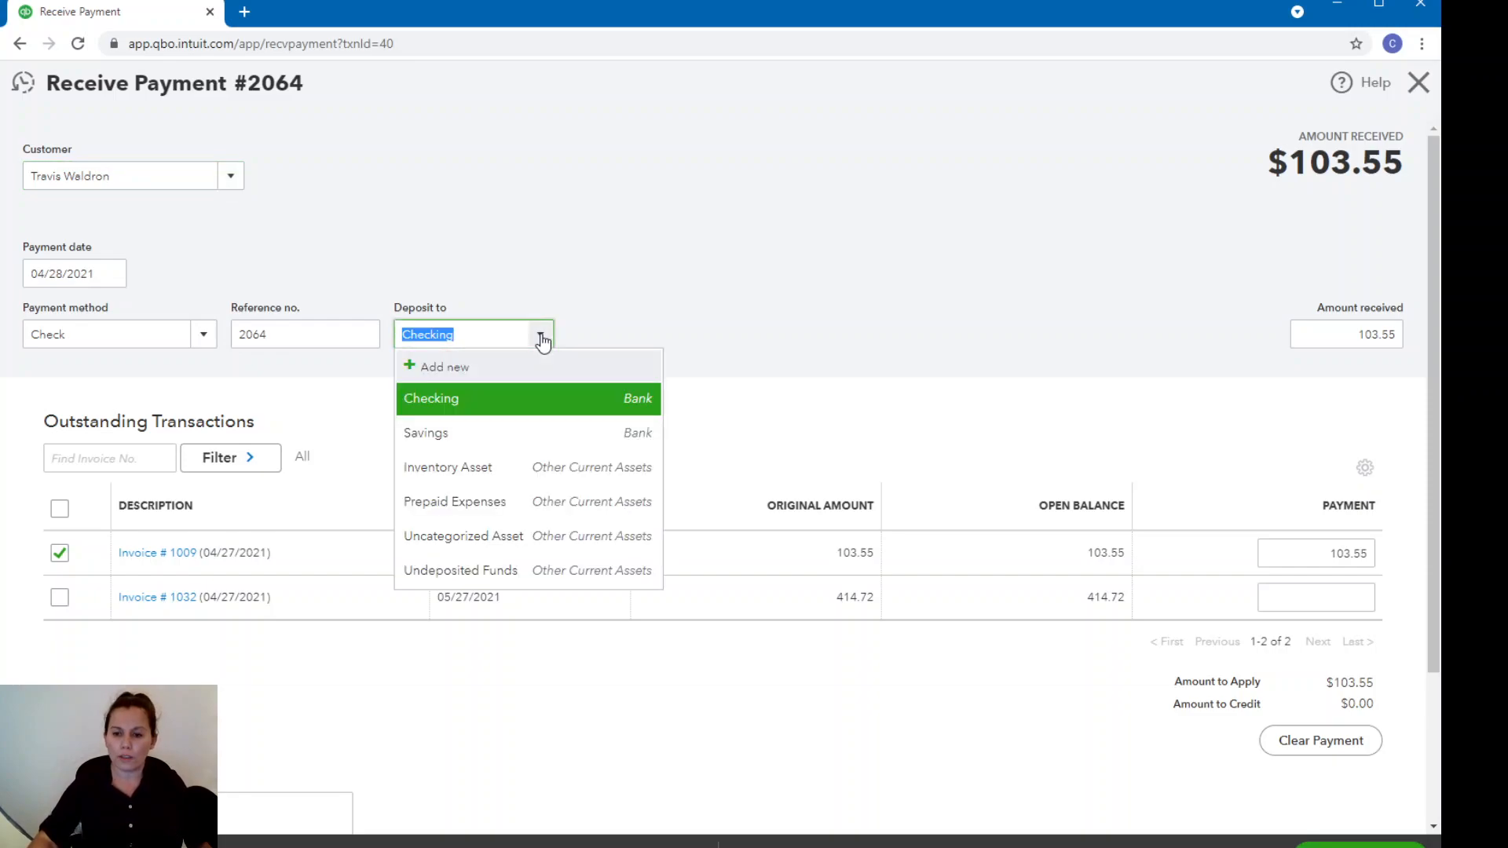
pyautogui.click(499, 572)
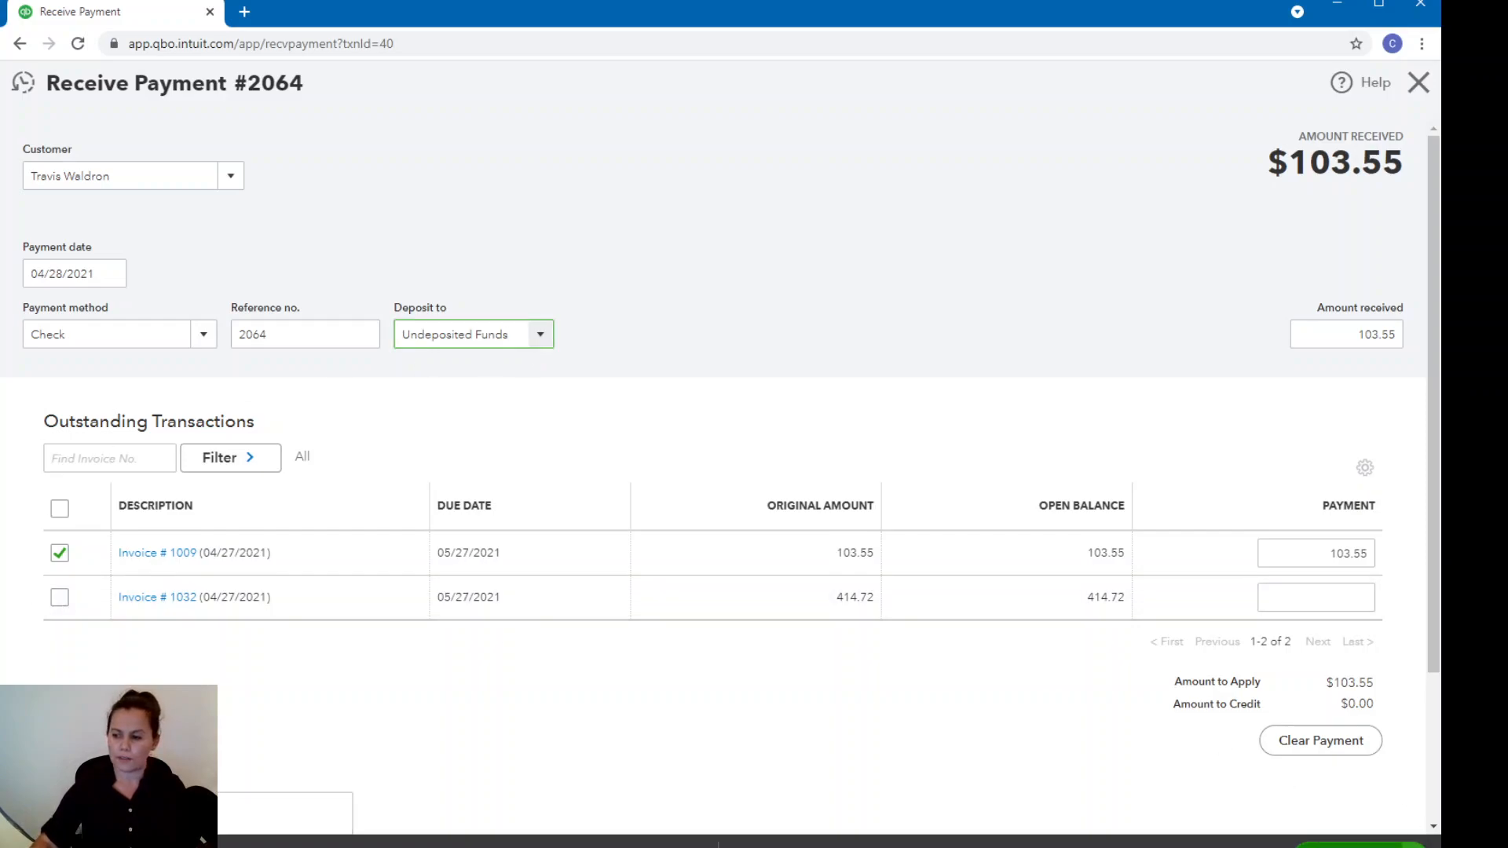
# Save the edited customer payment and close the payment form to return to the bank transactions.
pyautogui.click(1410, 844)
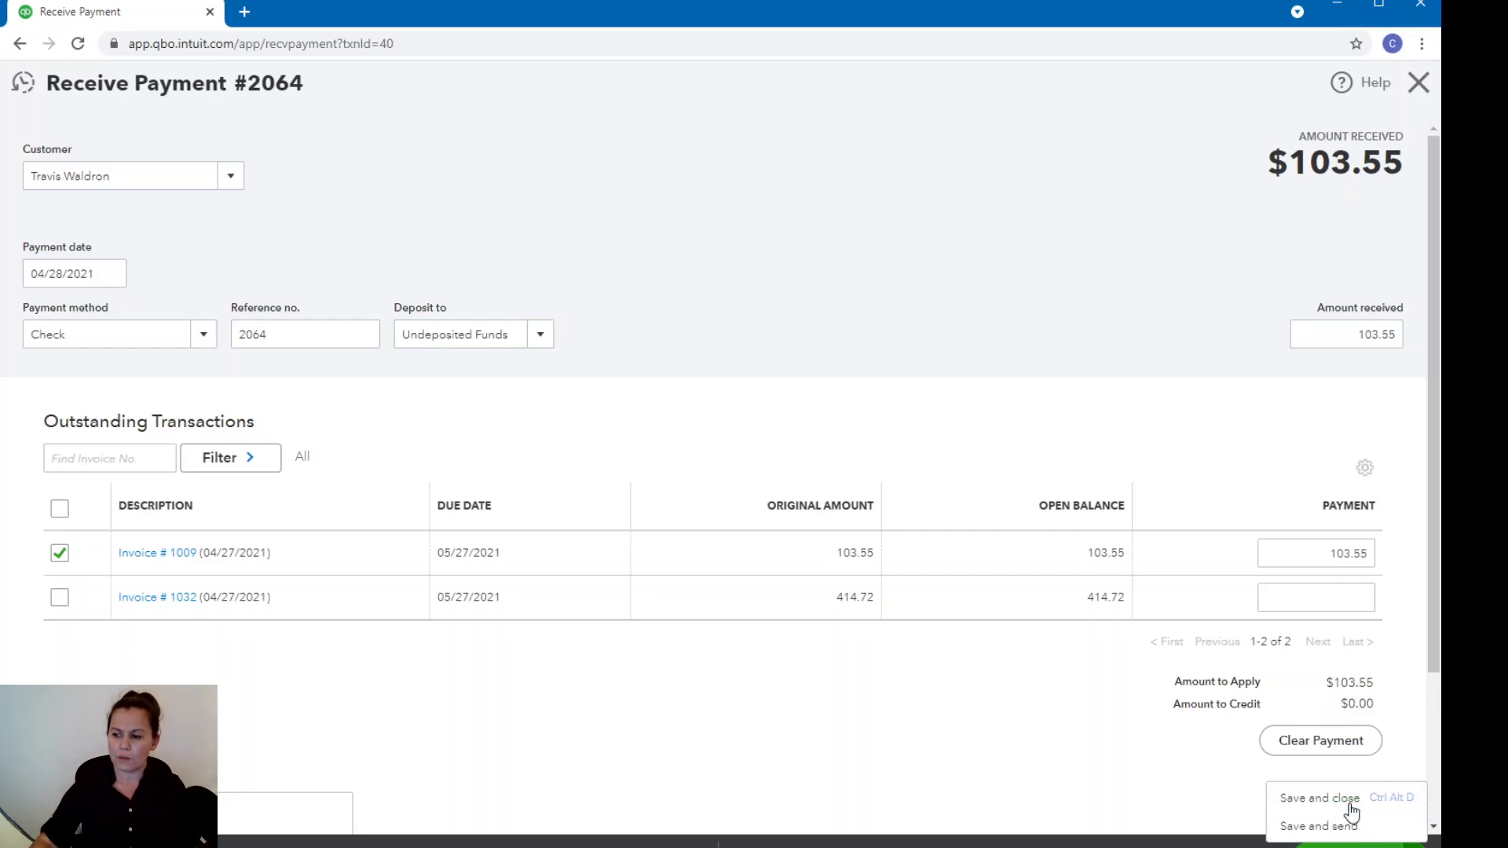
pyautogui.click(1255, 799)
pyautogui.click(899, 520)
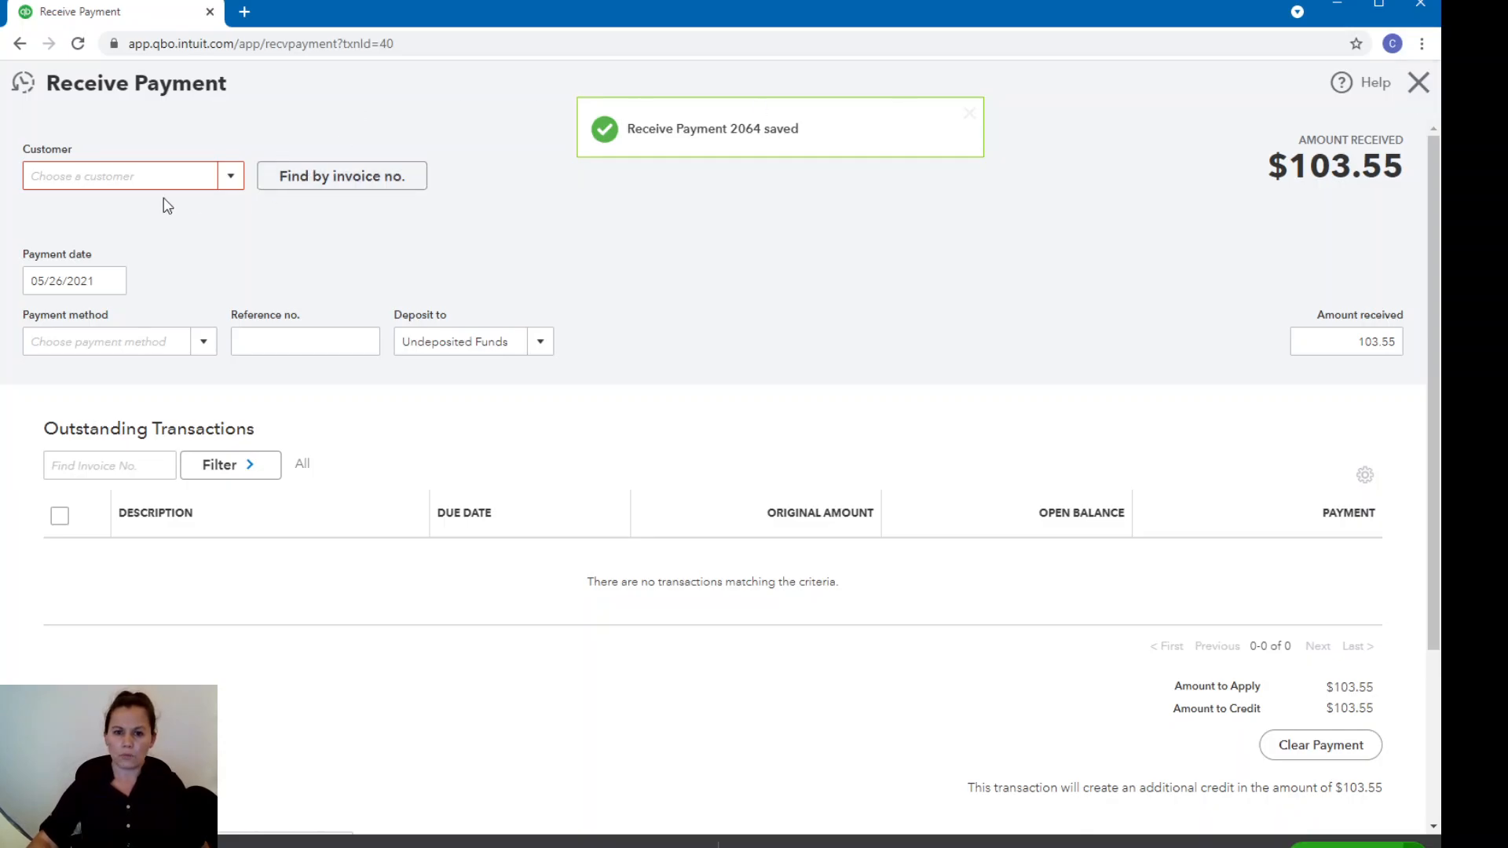
pyautogui.click(1422, 87)
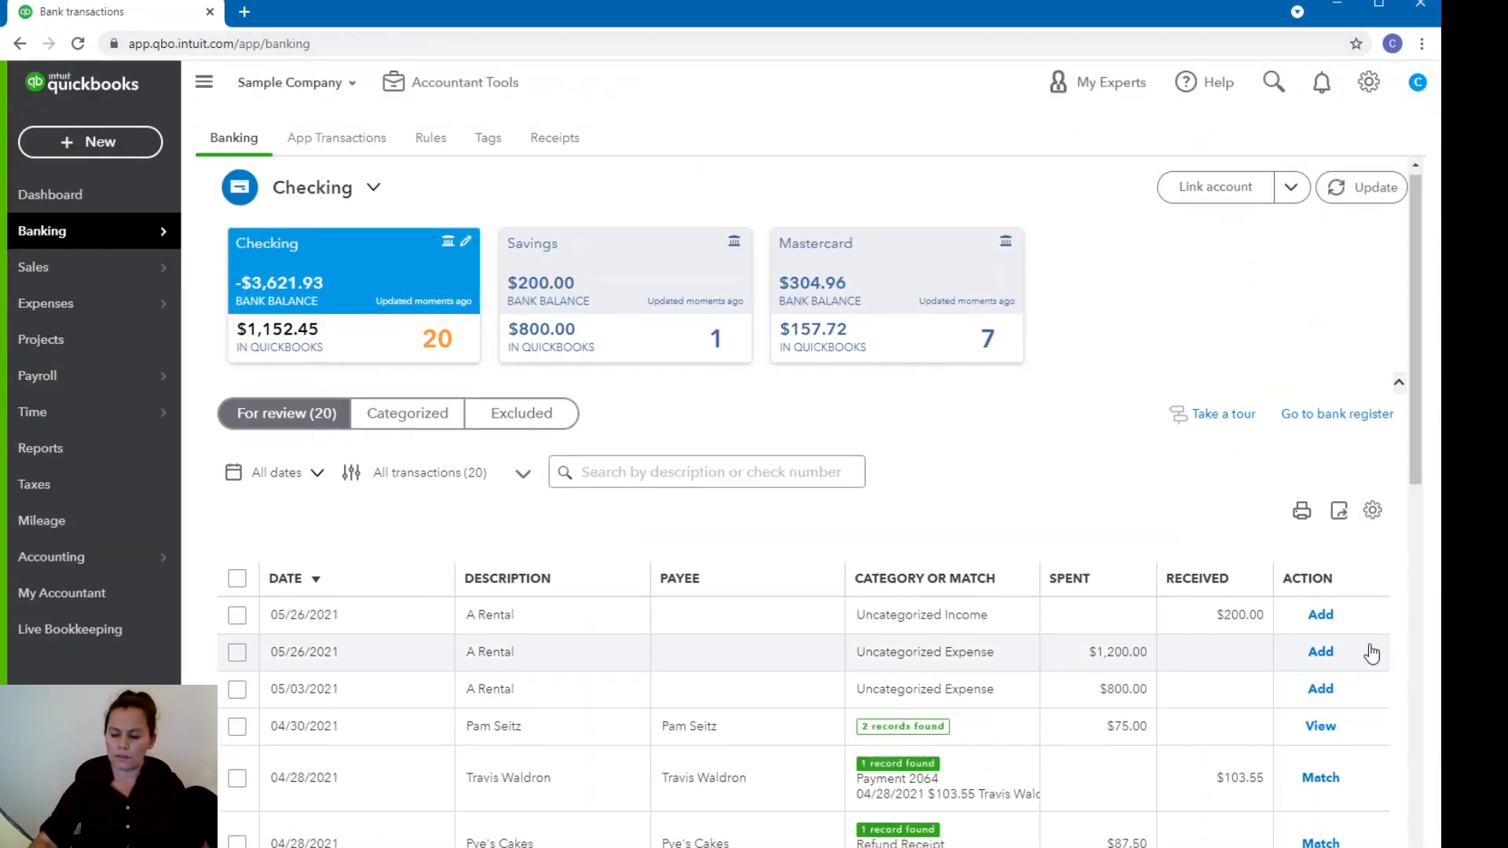
# Reopen the payment found for the 04/28/2021 $103.55 transaction, save it with Undeposited Funds as the deposit account, and close the form.
pyautogui.scroll(-2, 1370, 652)
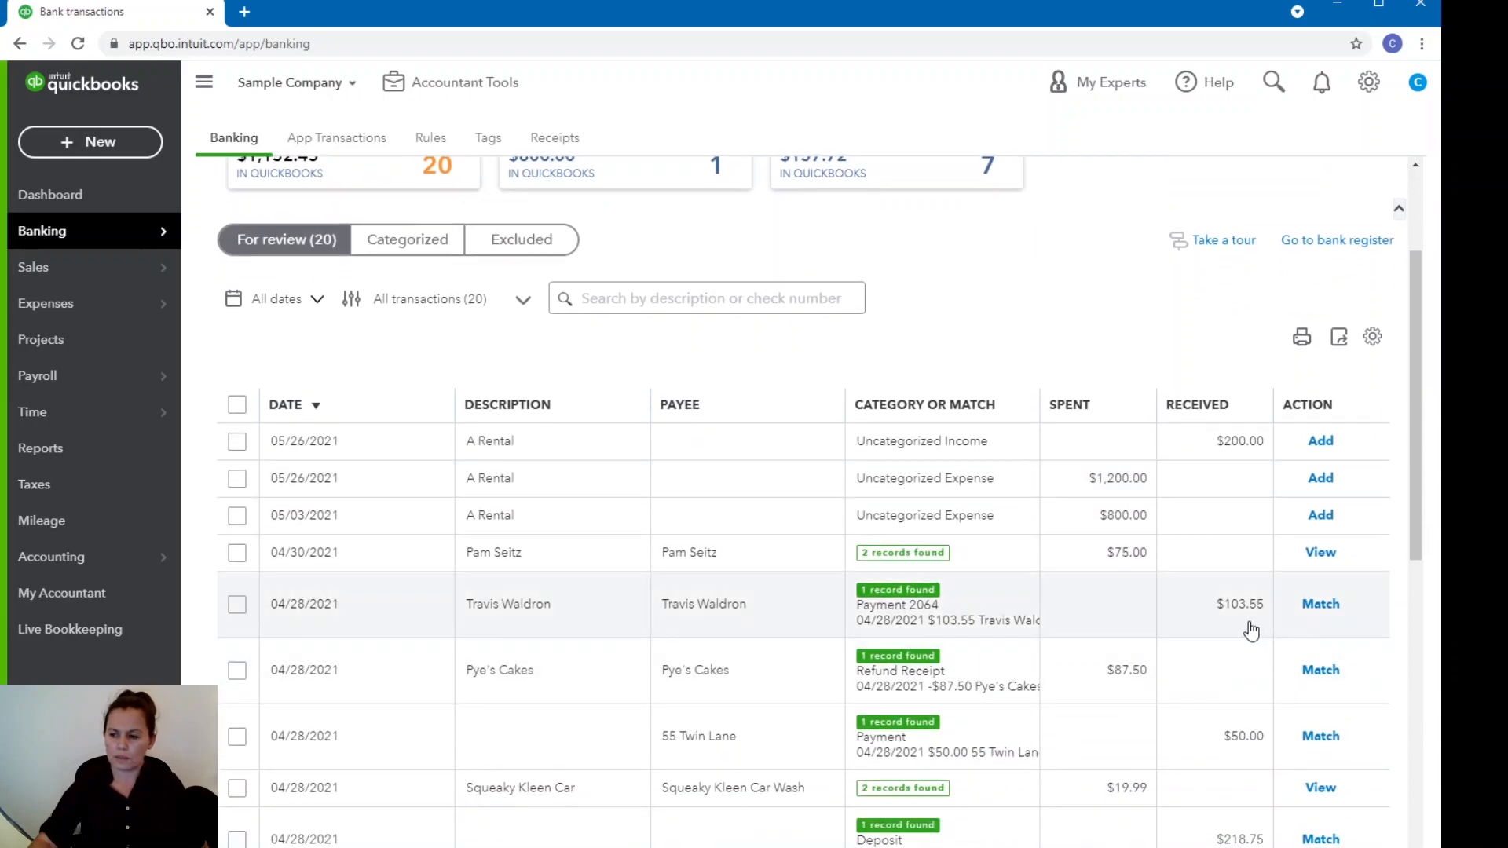
pyautogui.click(1251, 618)
pyautogui.click(298, 724)
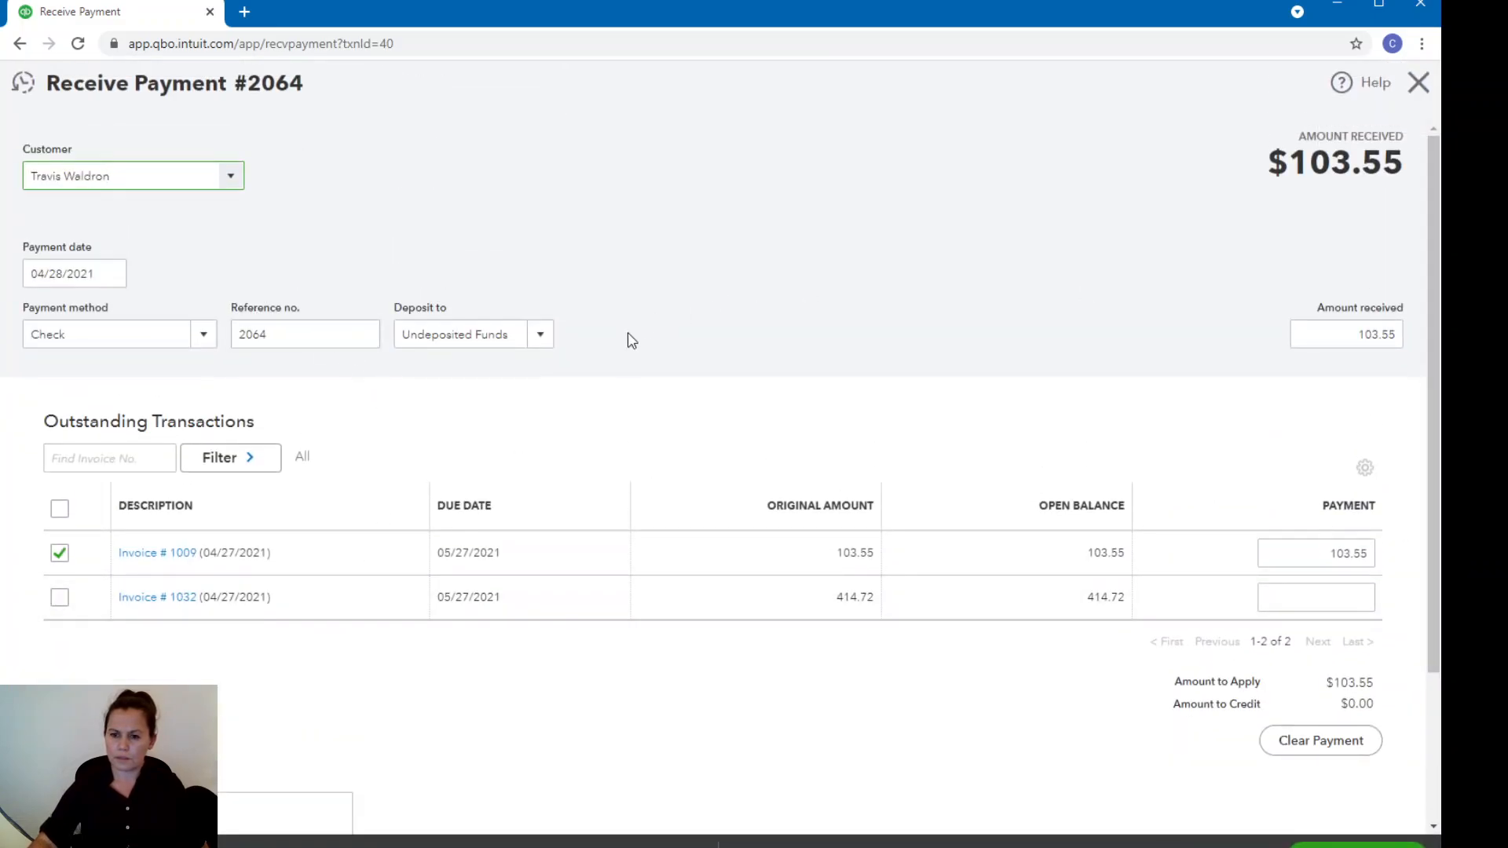
pyautogui.click(1376, 846)
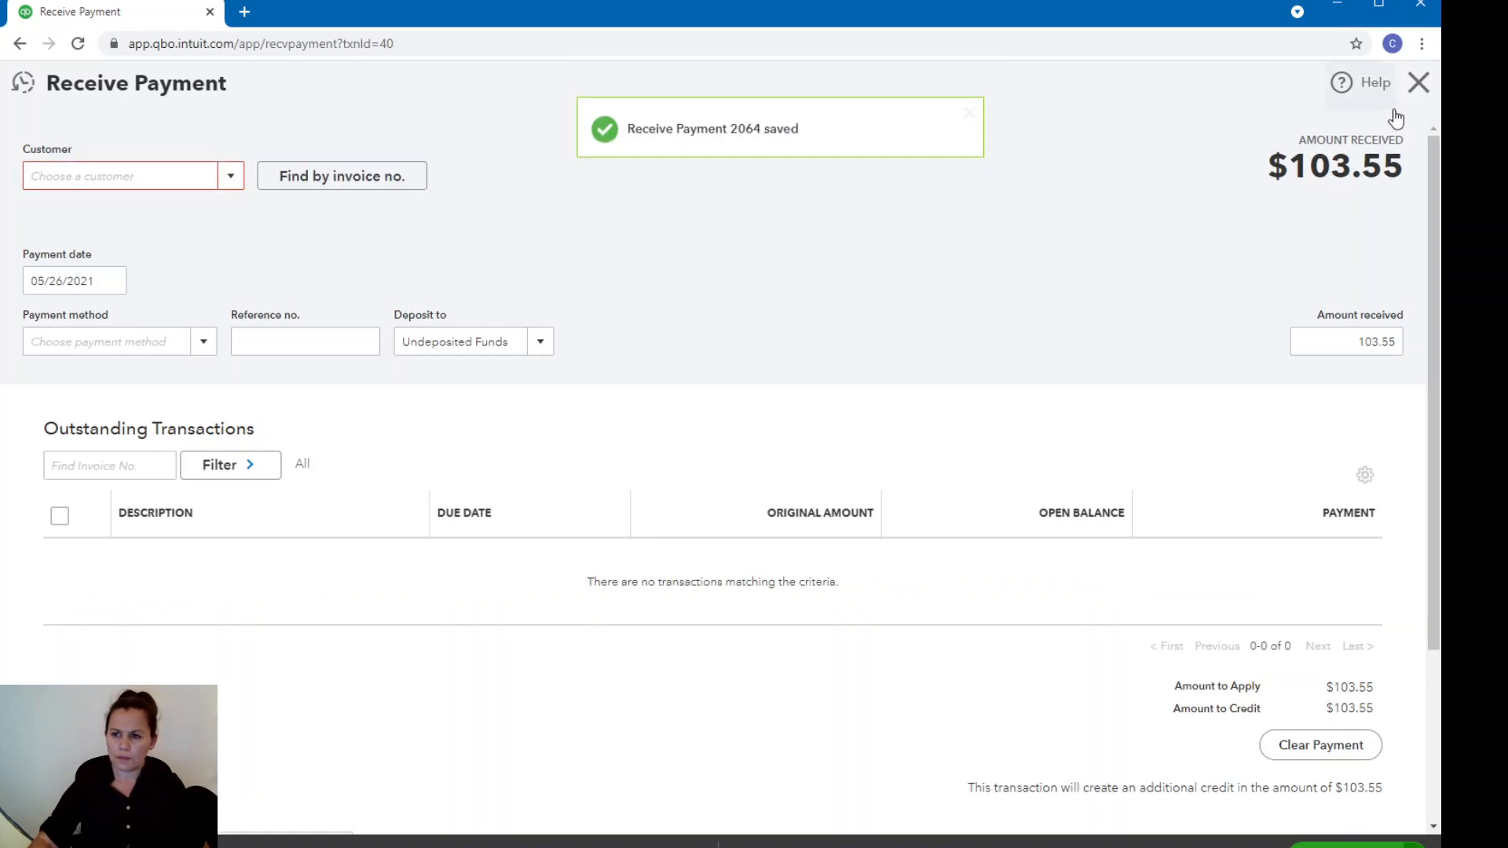
pyautogui.click(1417, 84)
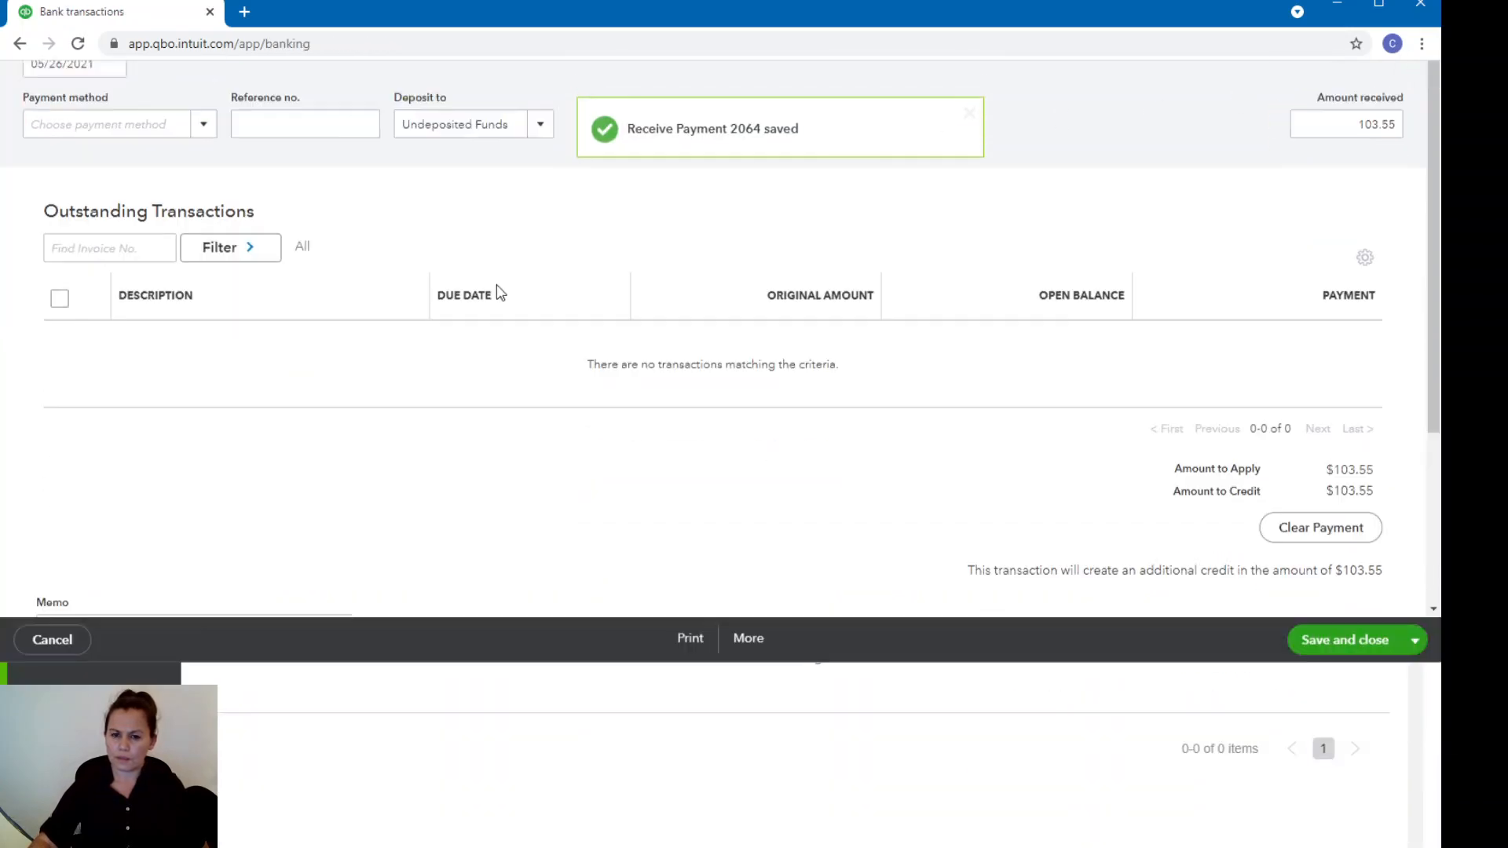
pyautogui.click(88, 149)
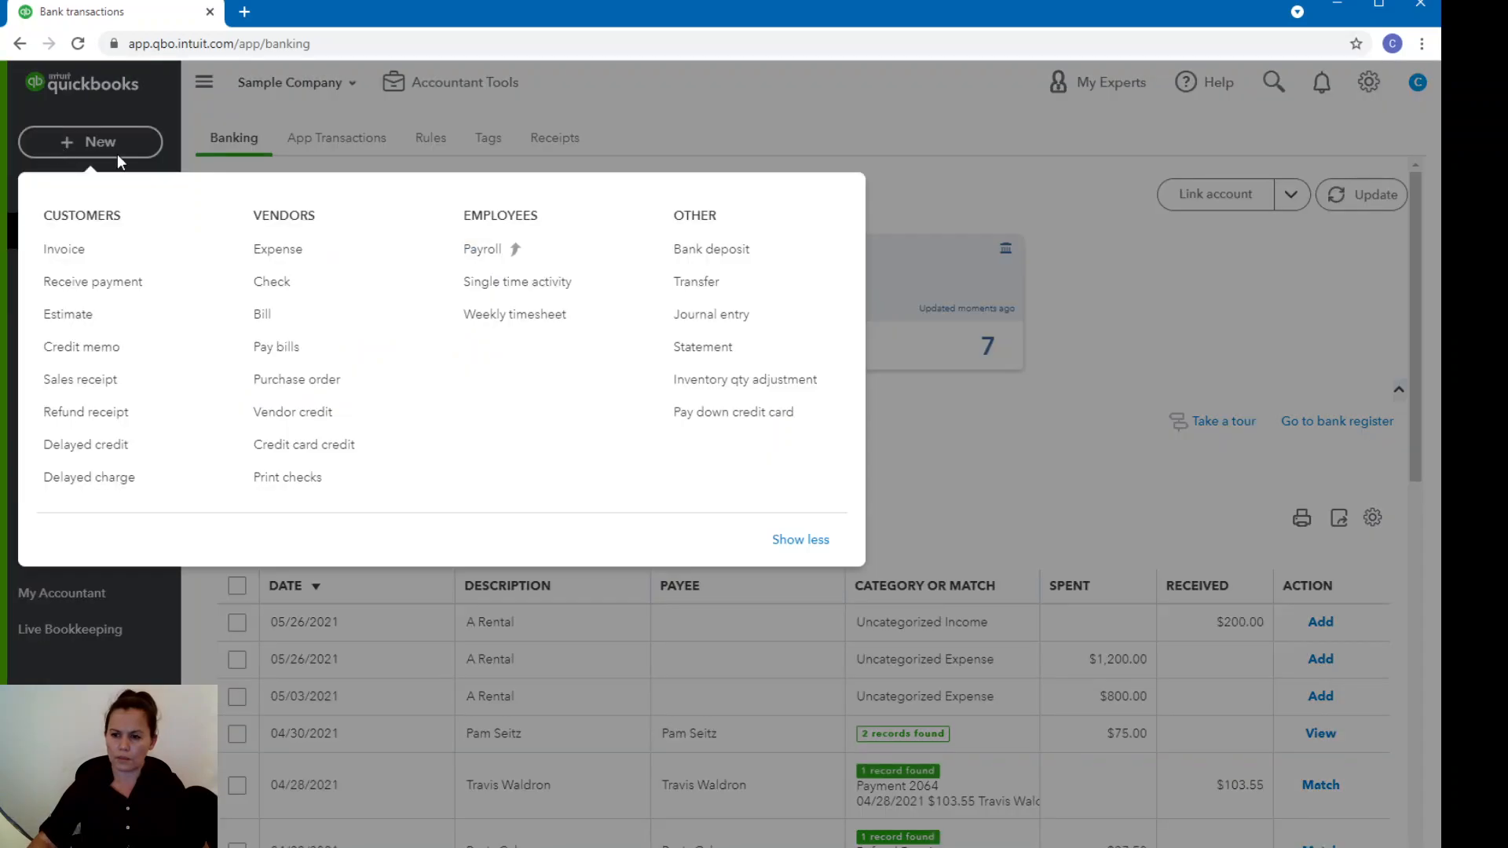
pyautogui.click(755, 260)
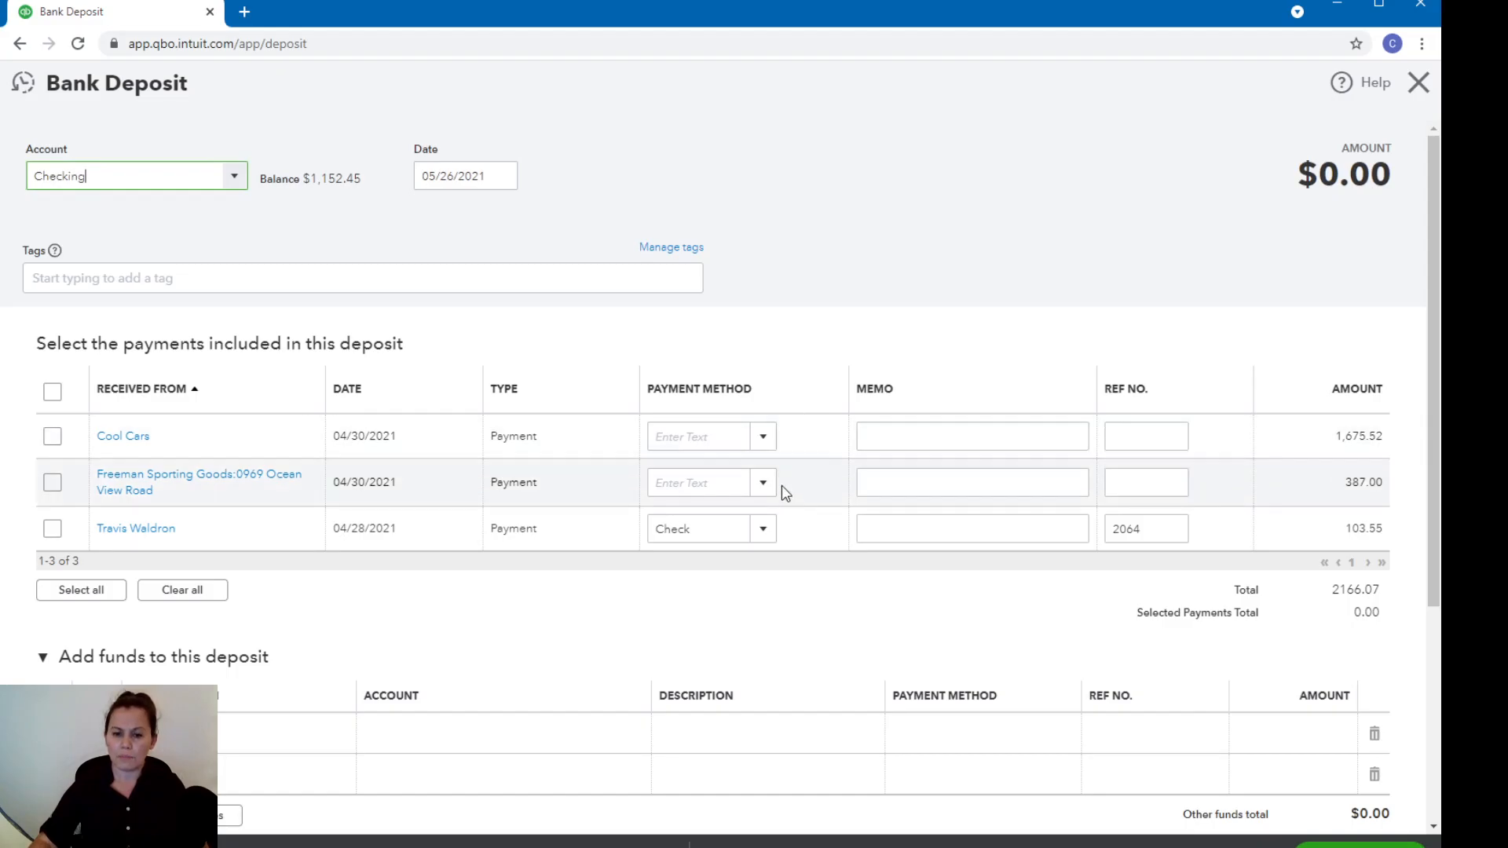
pyautogui.click(1415, 84)
pyautogui.click(64, 144)
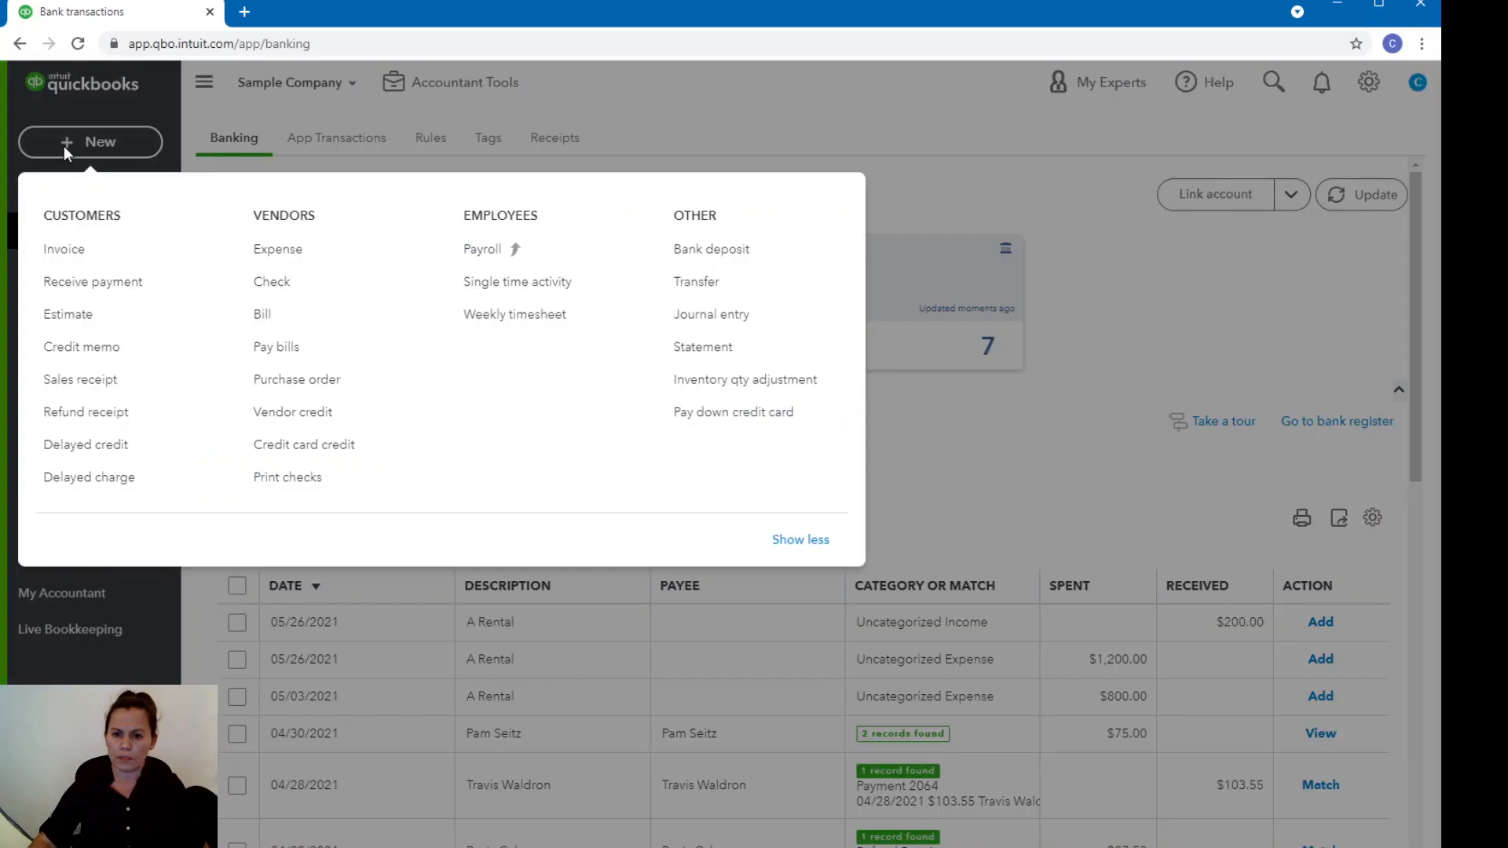
pyautogui.click(775, 260)
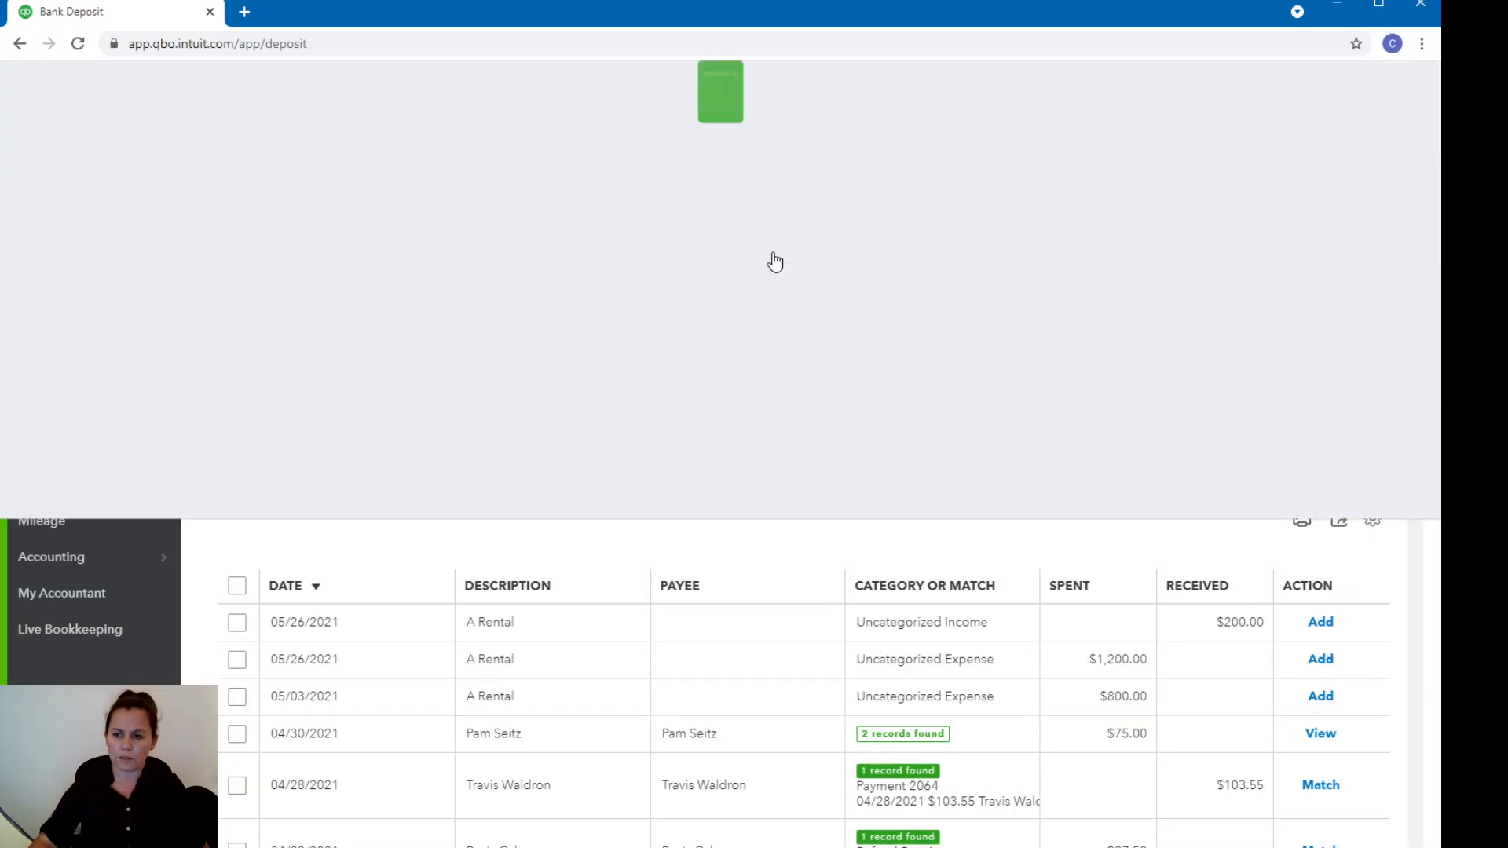
pyautogui.click(52, 529)
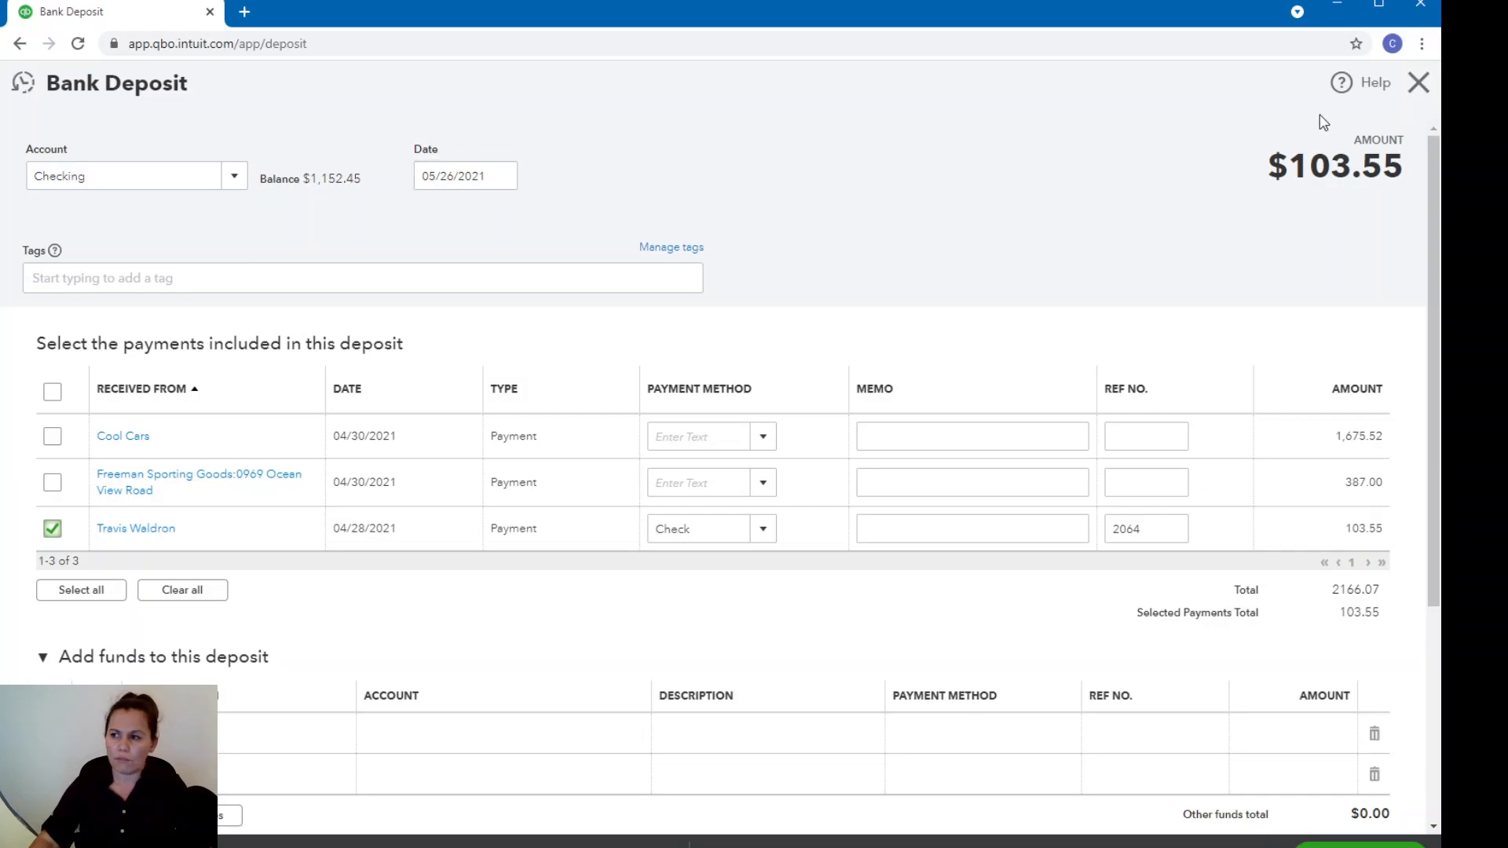
pyautogui.click(1418, 84)
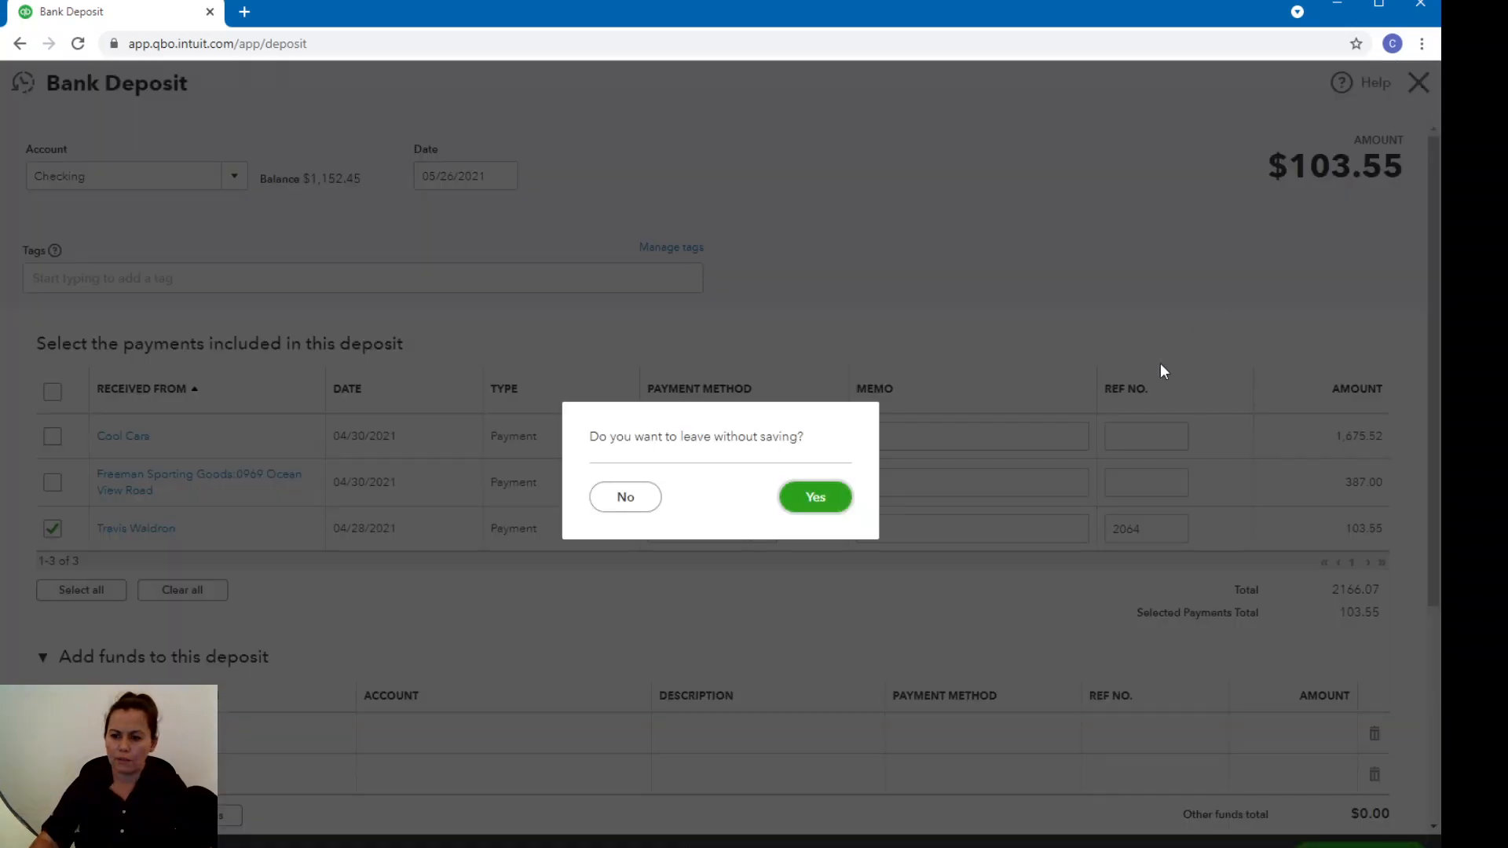
pyautogui.click(832, 516)
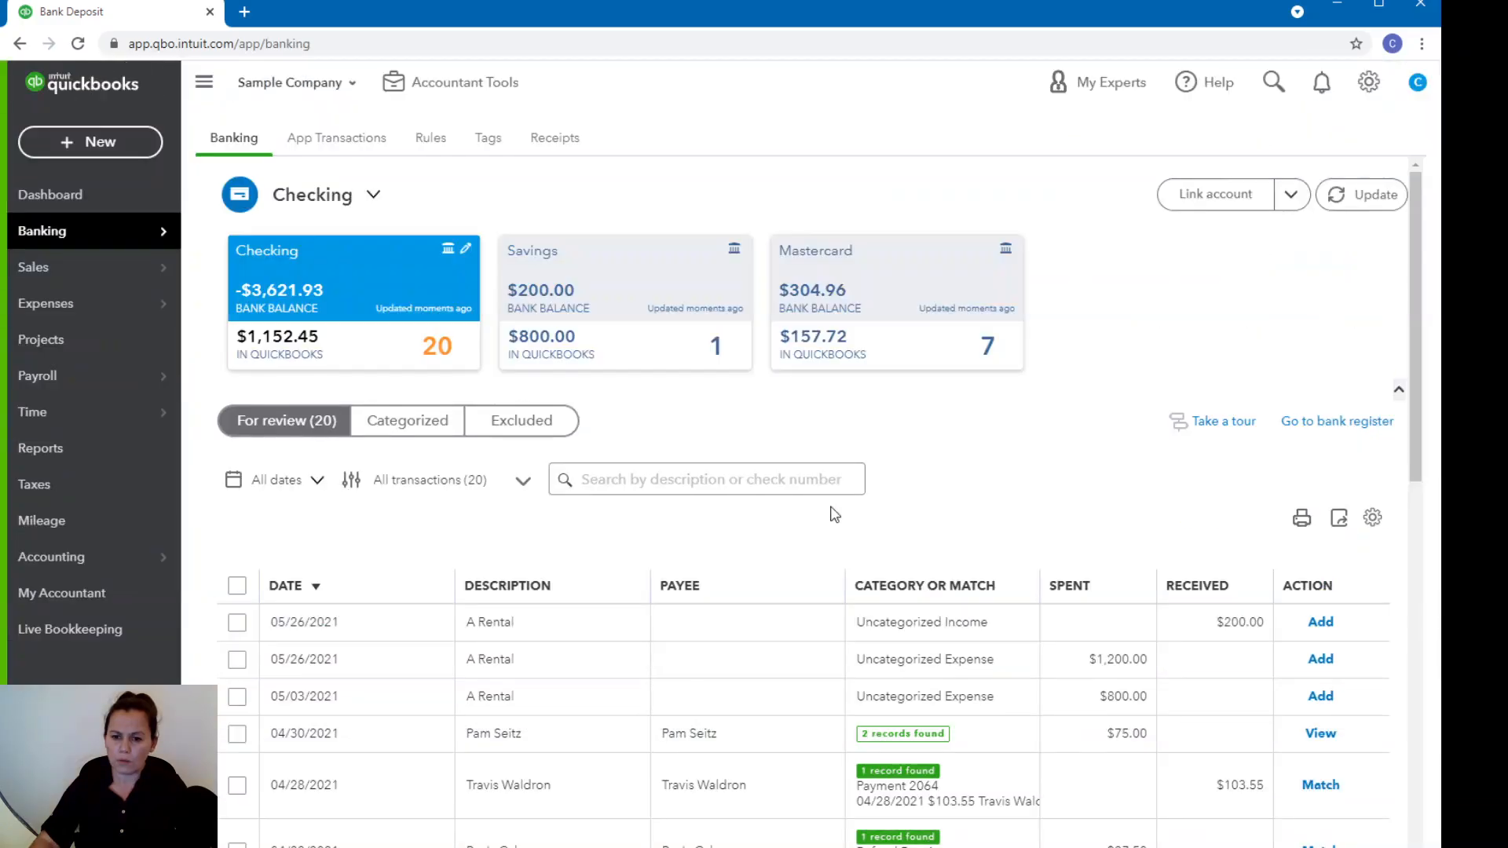
# Start a bank deposit into Checking and include the 04/28/2021 customer payment of $103.55.
pyautogui.scroll(-5, 1145, 734)
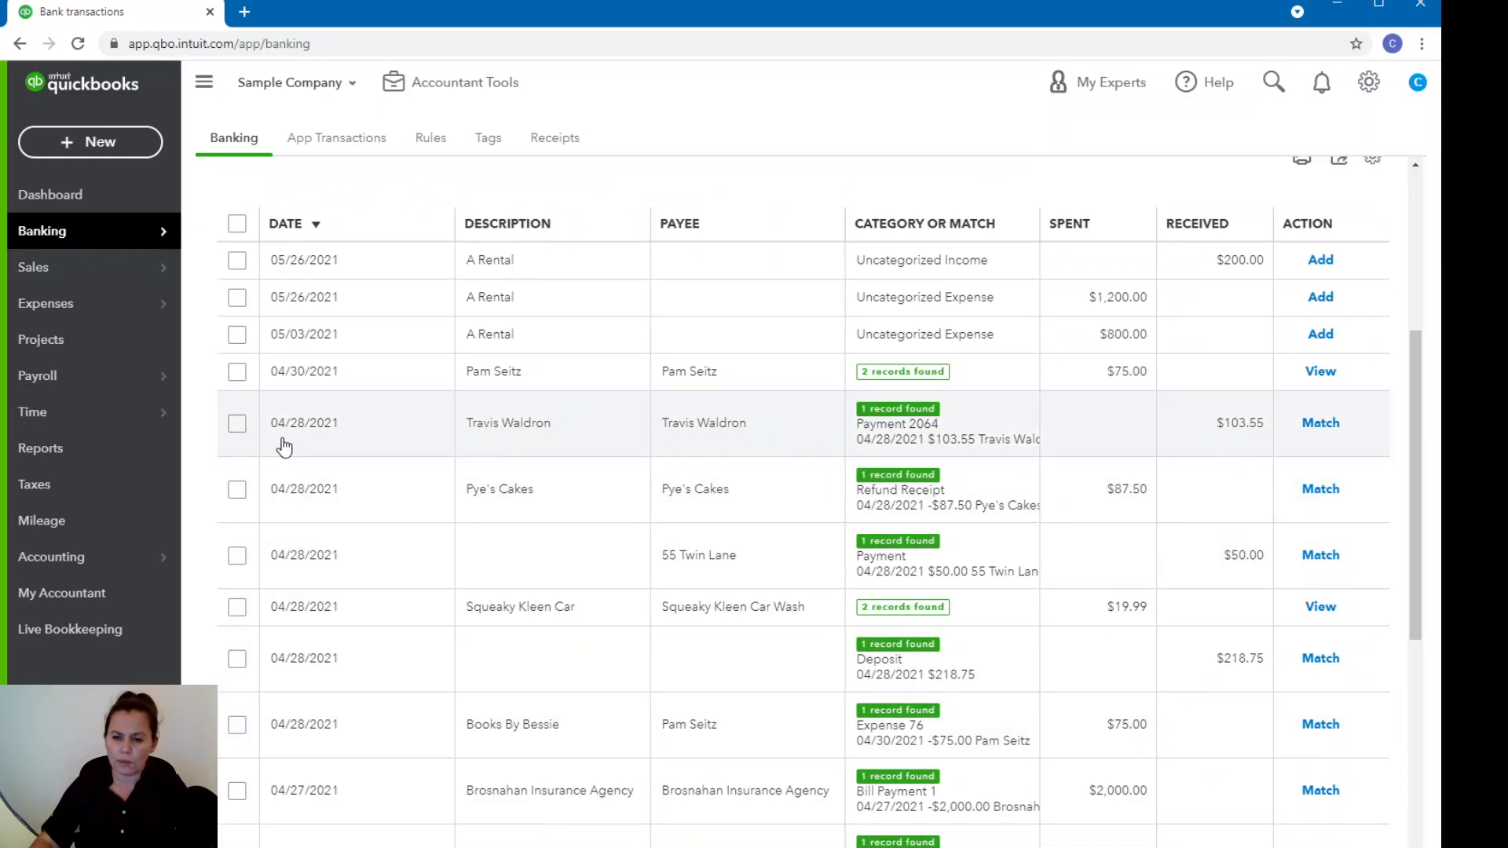
pyautogui.click(71, 145)
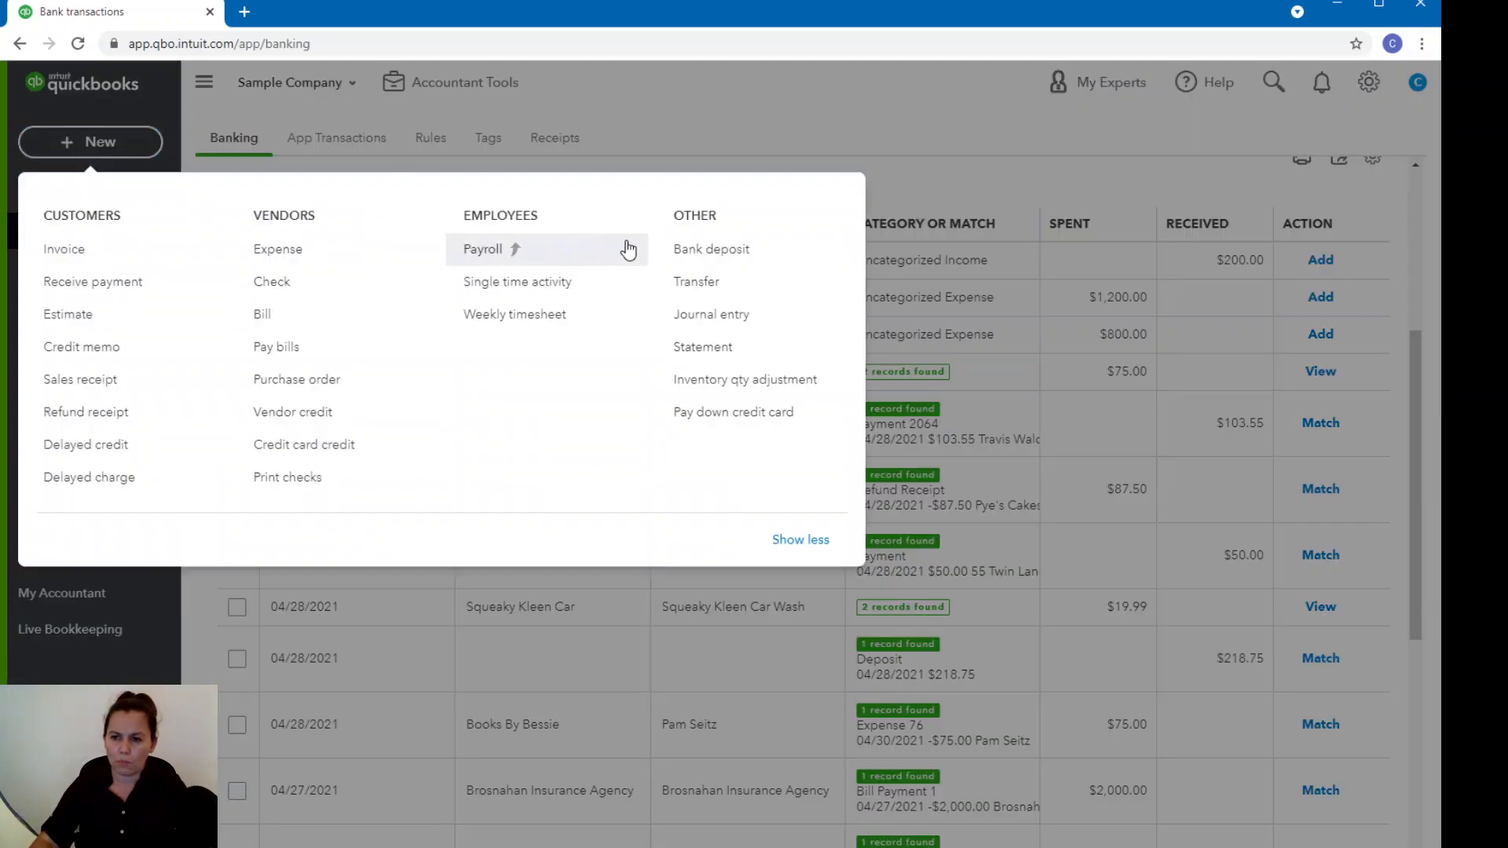
pyautogui.click(744, 250)
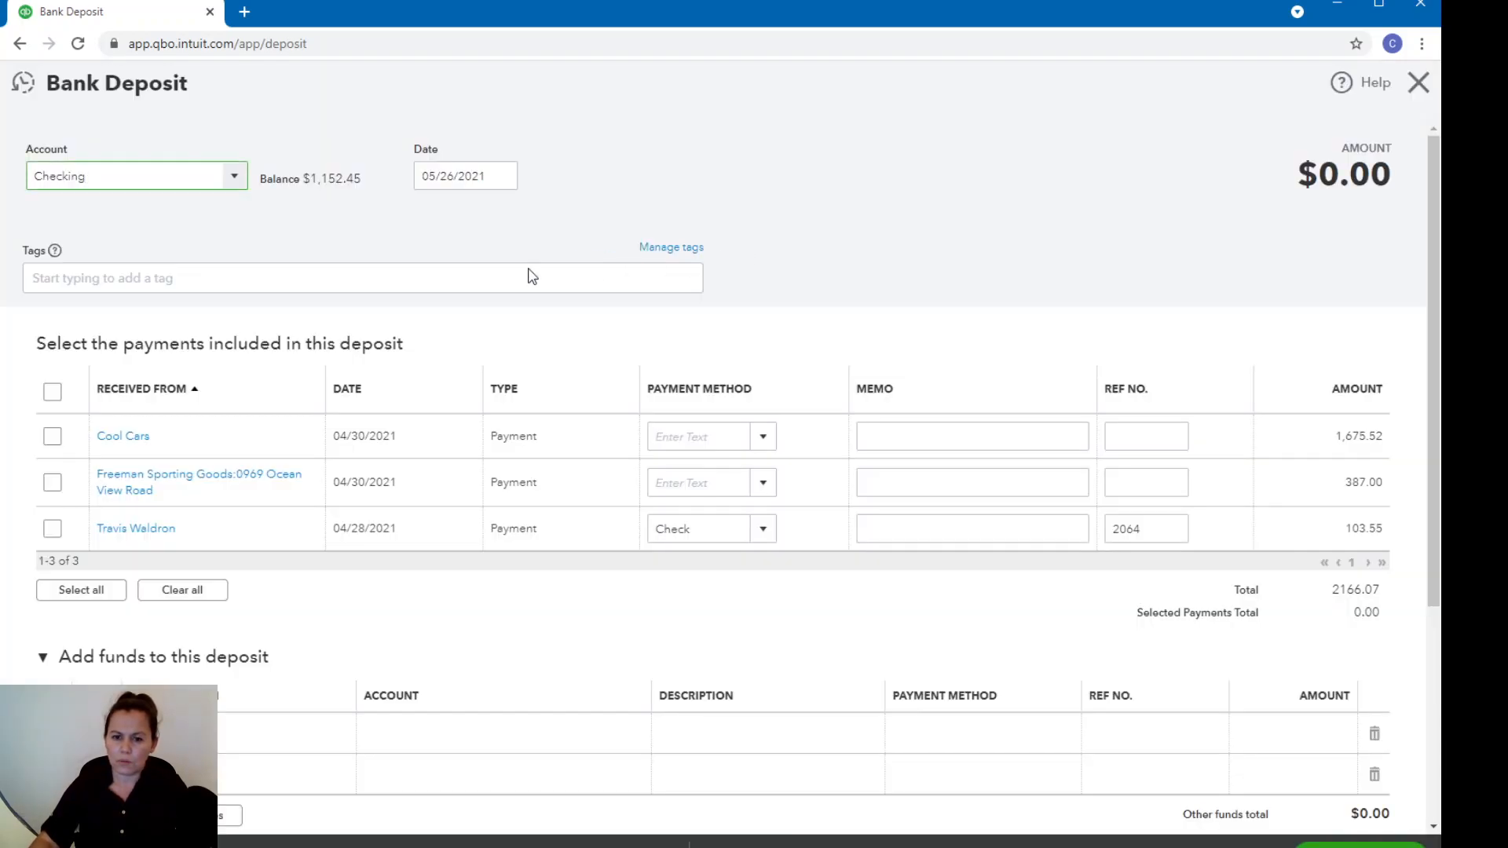
pyautogui.click(53, 529)
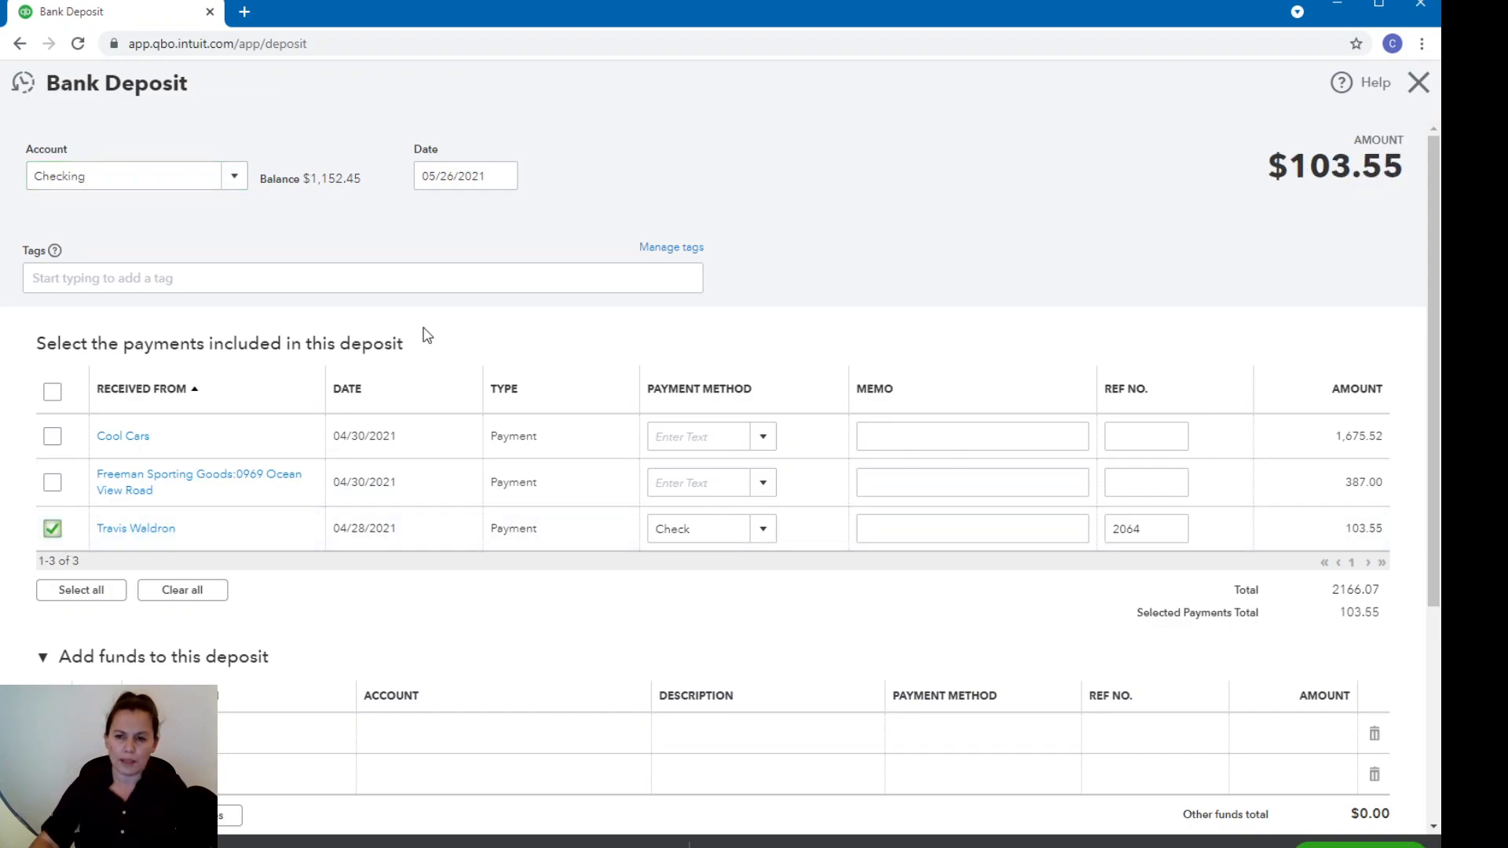
# Set the bank deposit's date to 04/28/2021, save it, and return to the bank transactions.
pyautogui.click(502, 178)
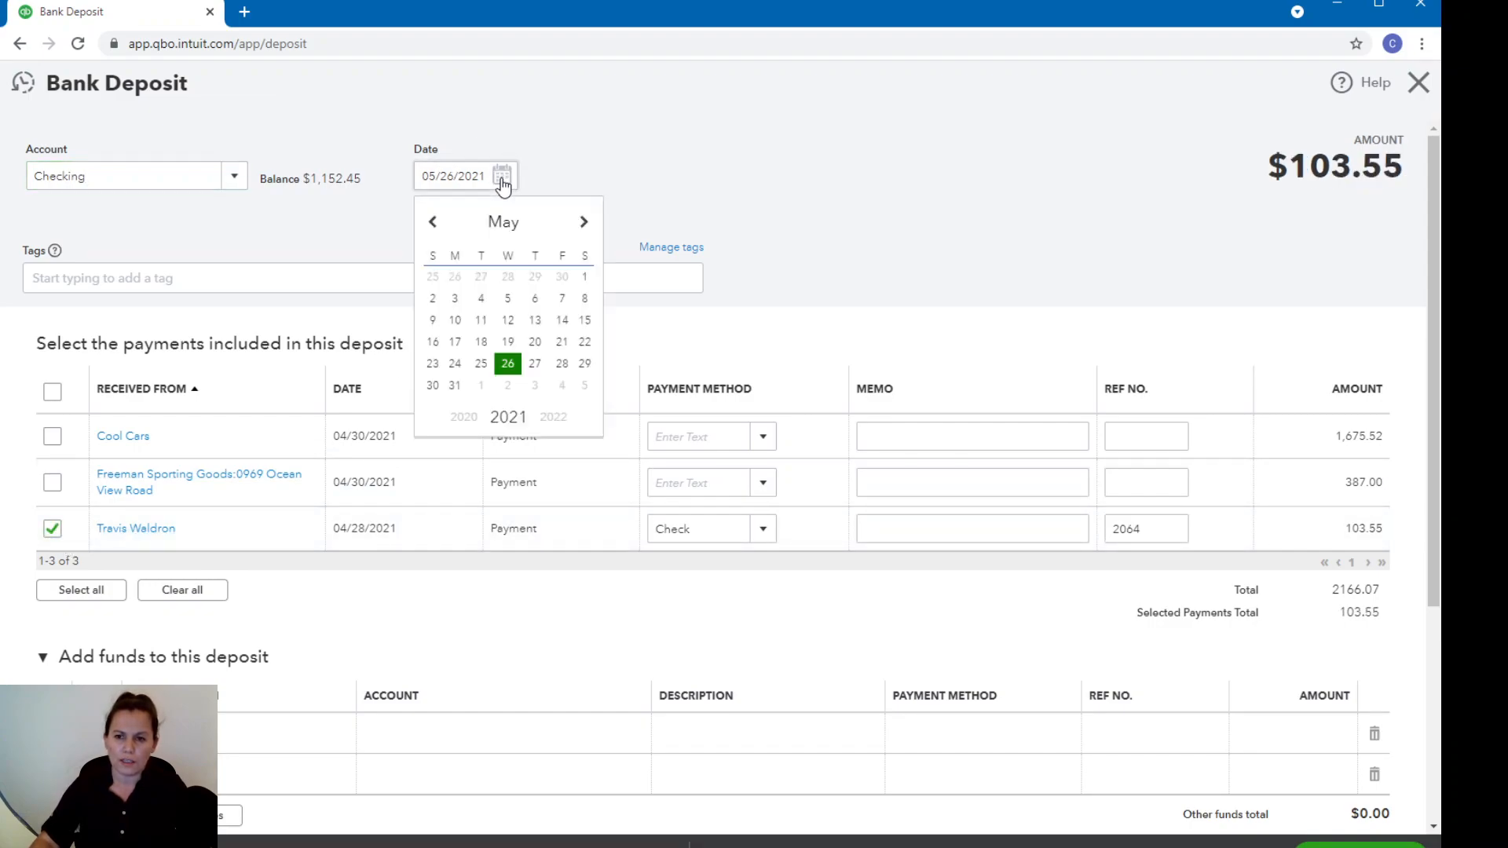
pyautogui.click(433, 228)
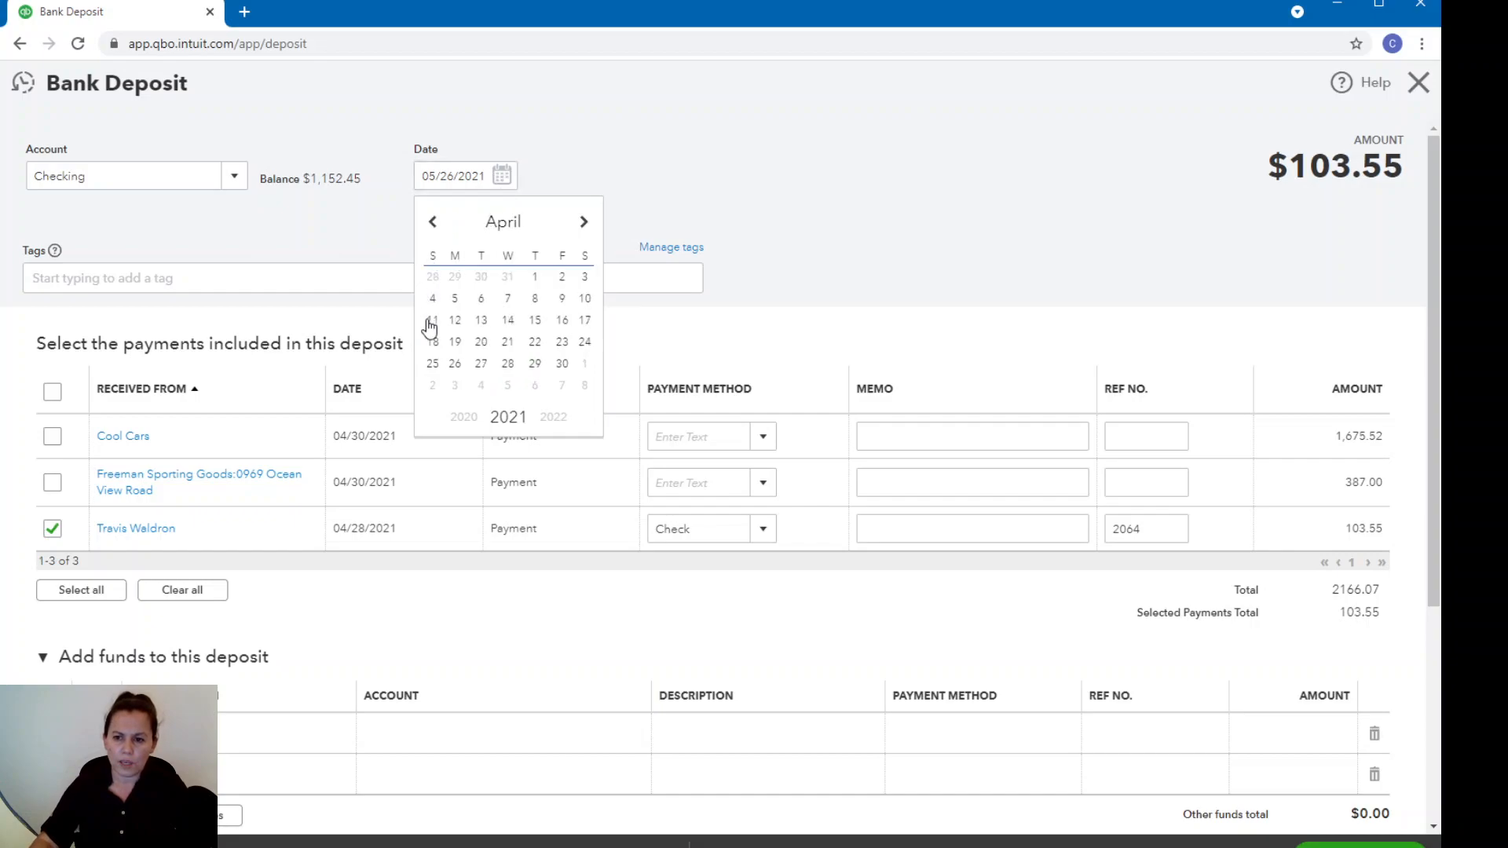
pyautogui.click(506, 365)
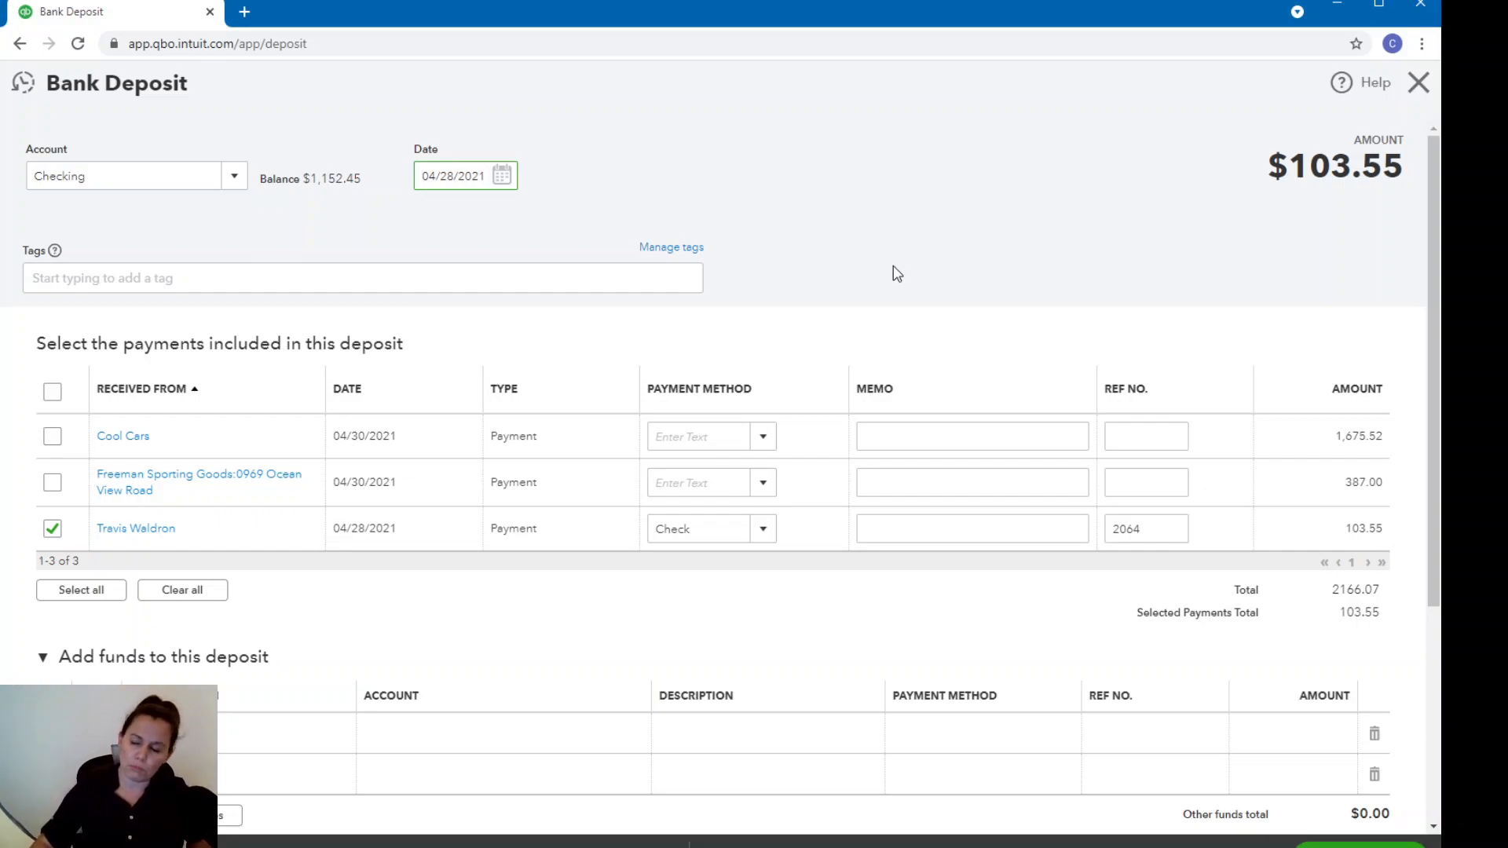
pyautogui.click(1414, 847)
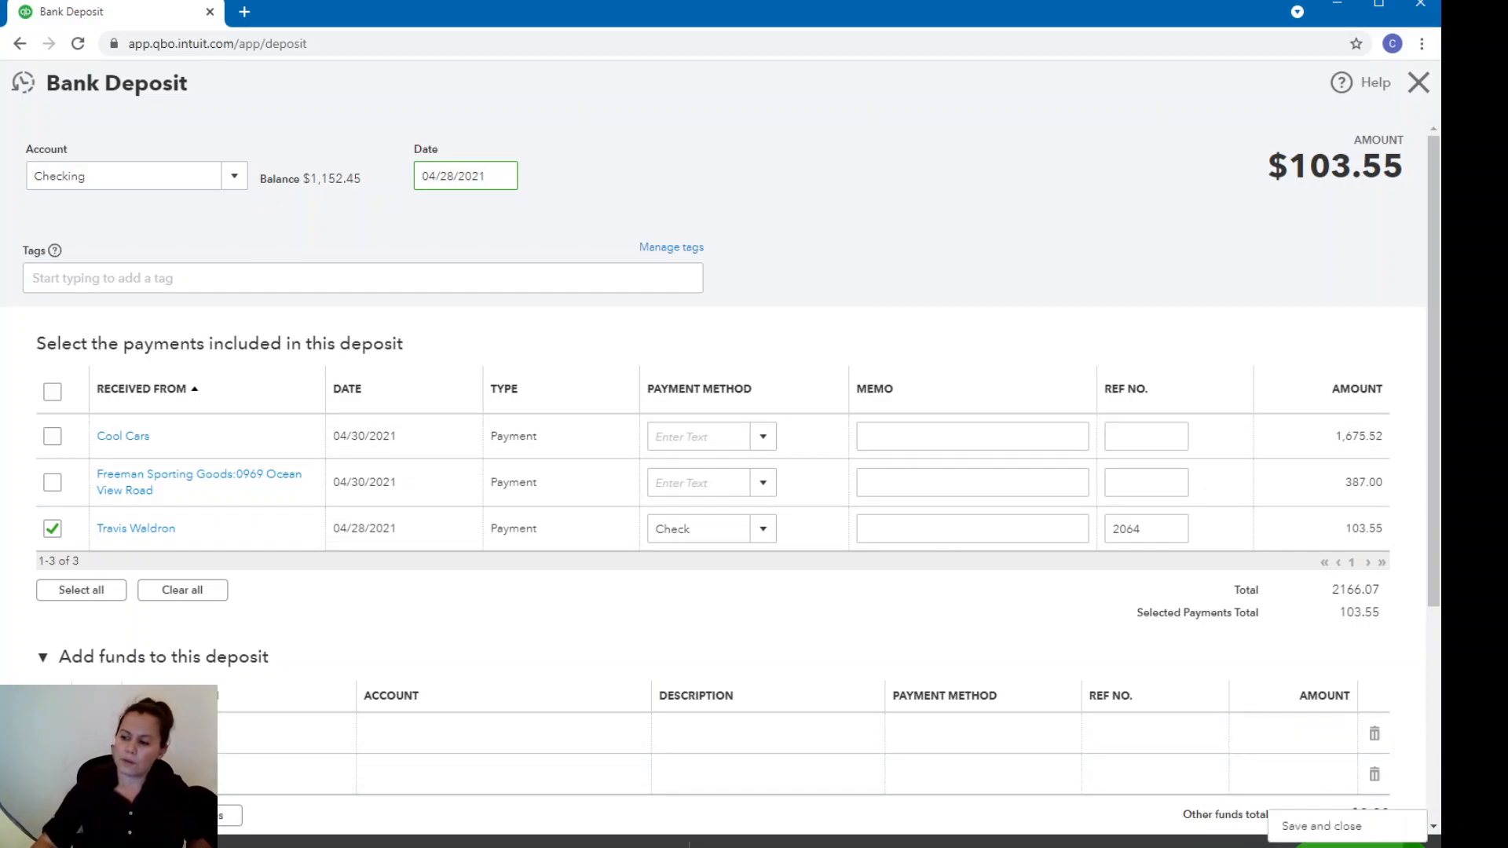
pyautogui.click(1339, 826)
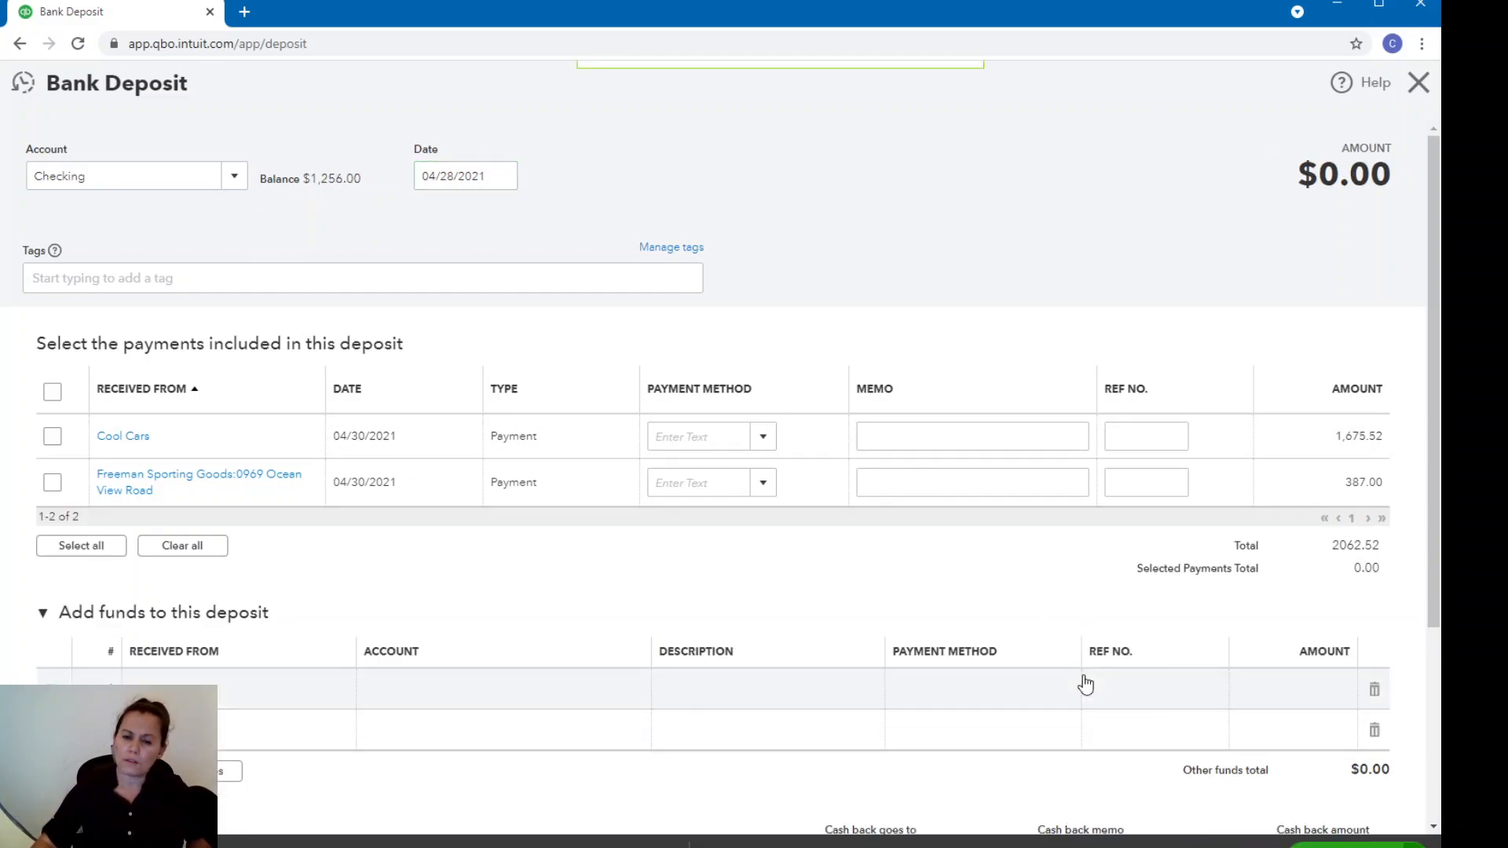
pyautogui.click(1417, 83)
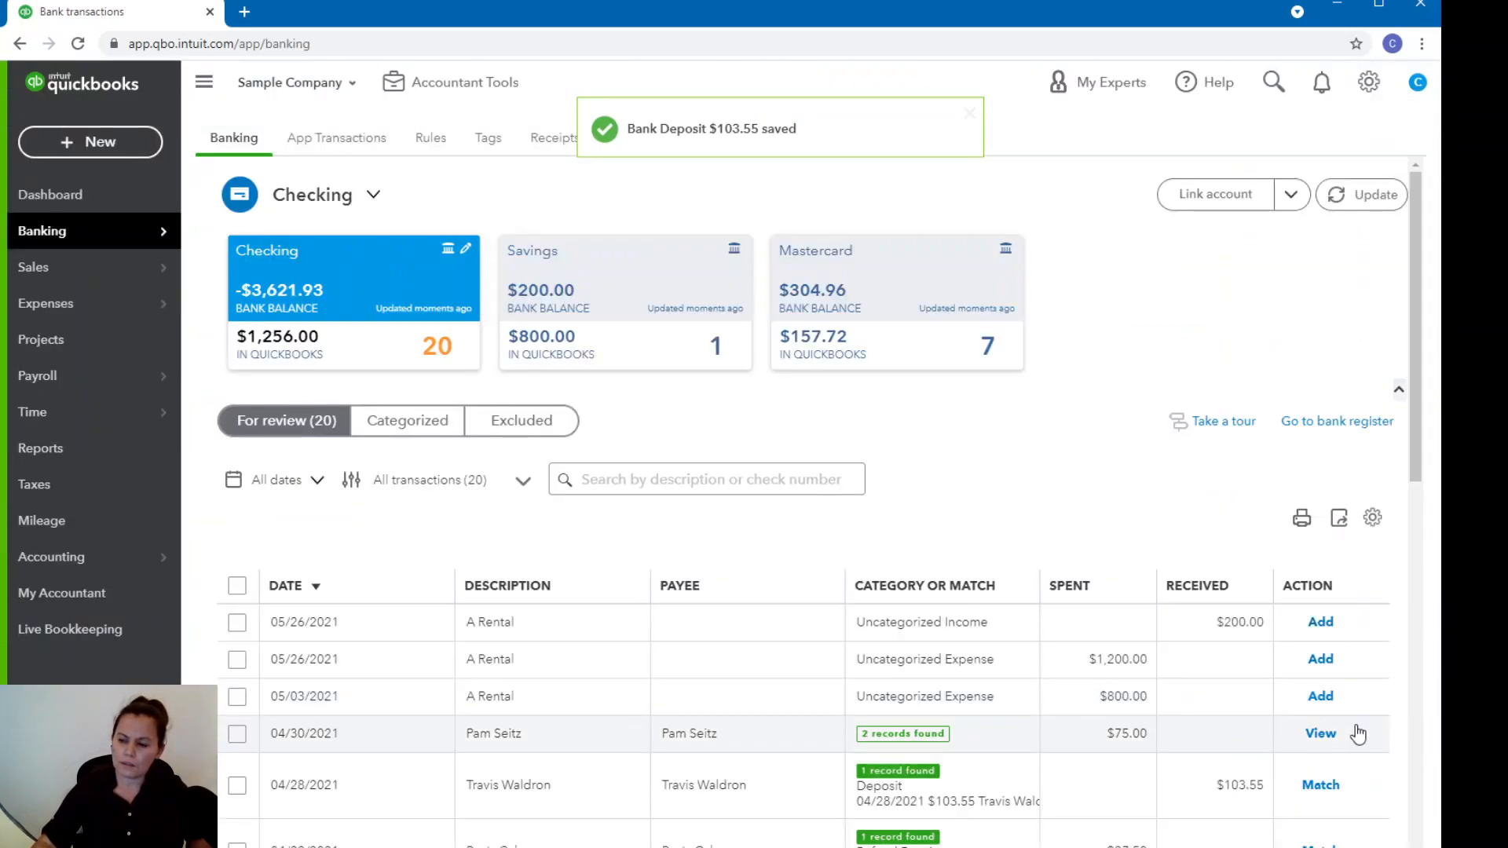
# Match the 04/28/2021 $103.55 deposit and the $87.50 Pye's Cakes refund receipt.
pyautogui.scroll(-2, 1357, 734)
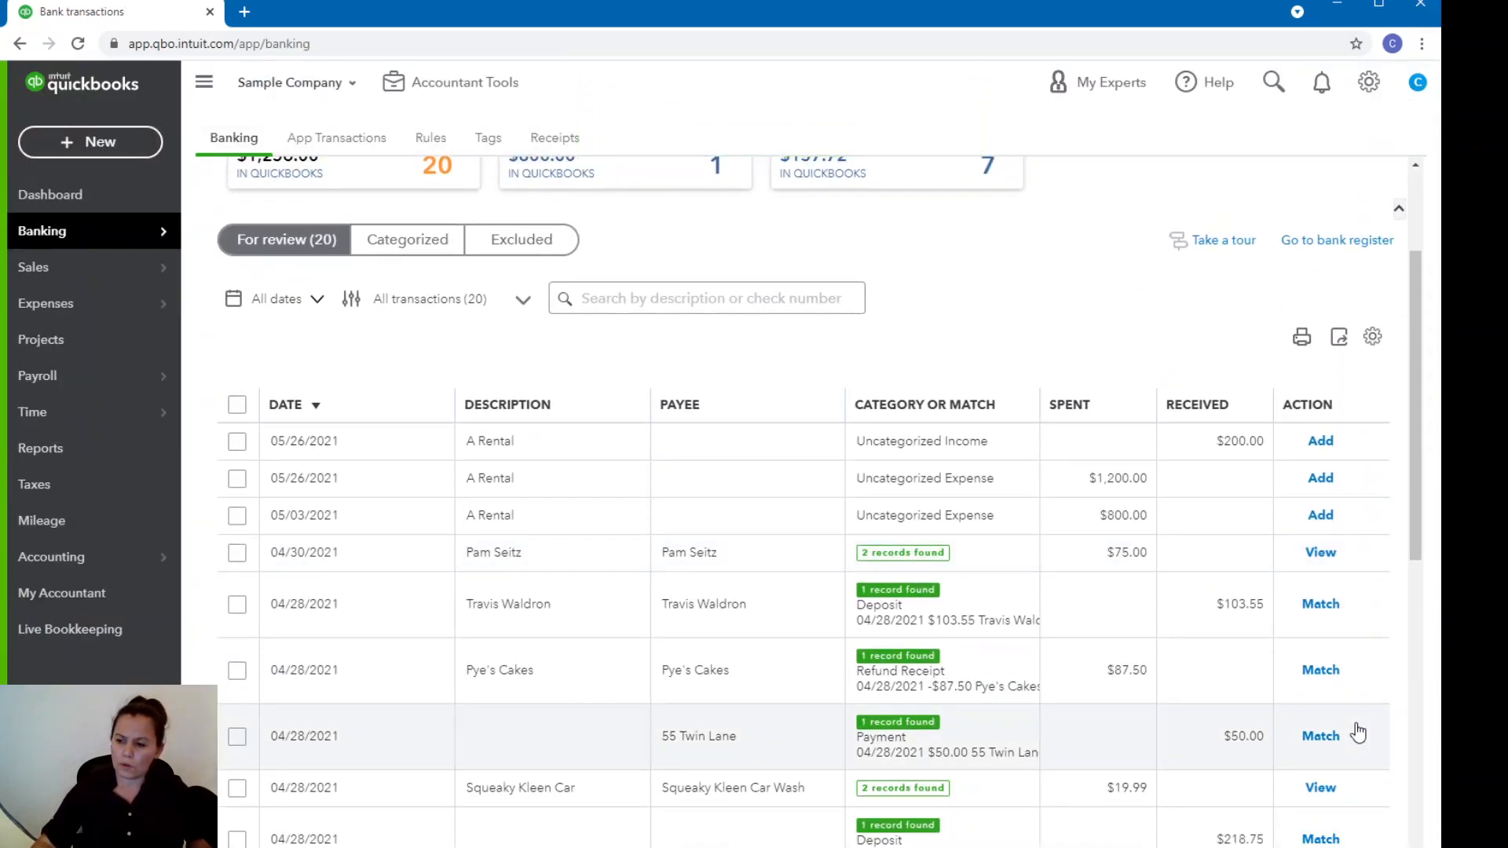
pyautogui.scroll(-1, 1357, 732)
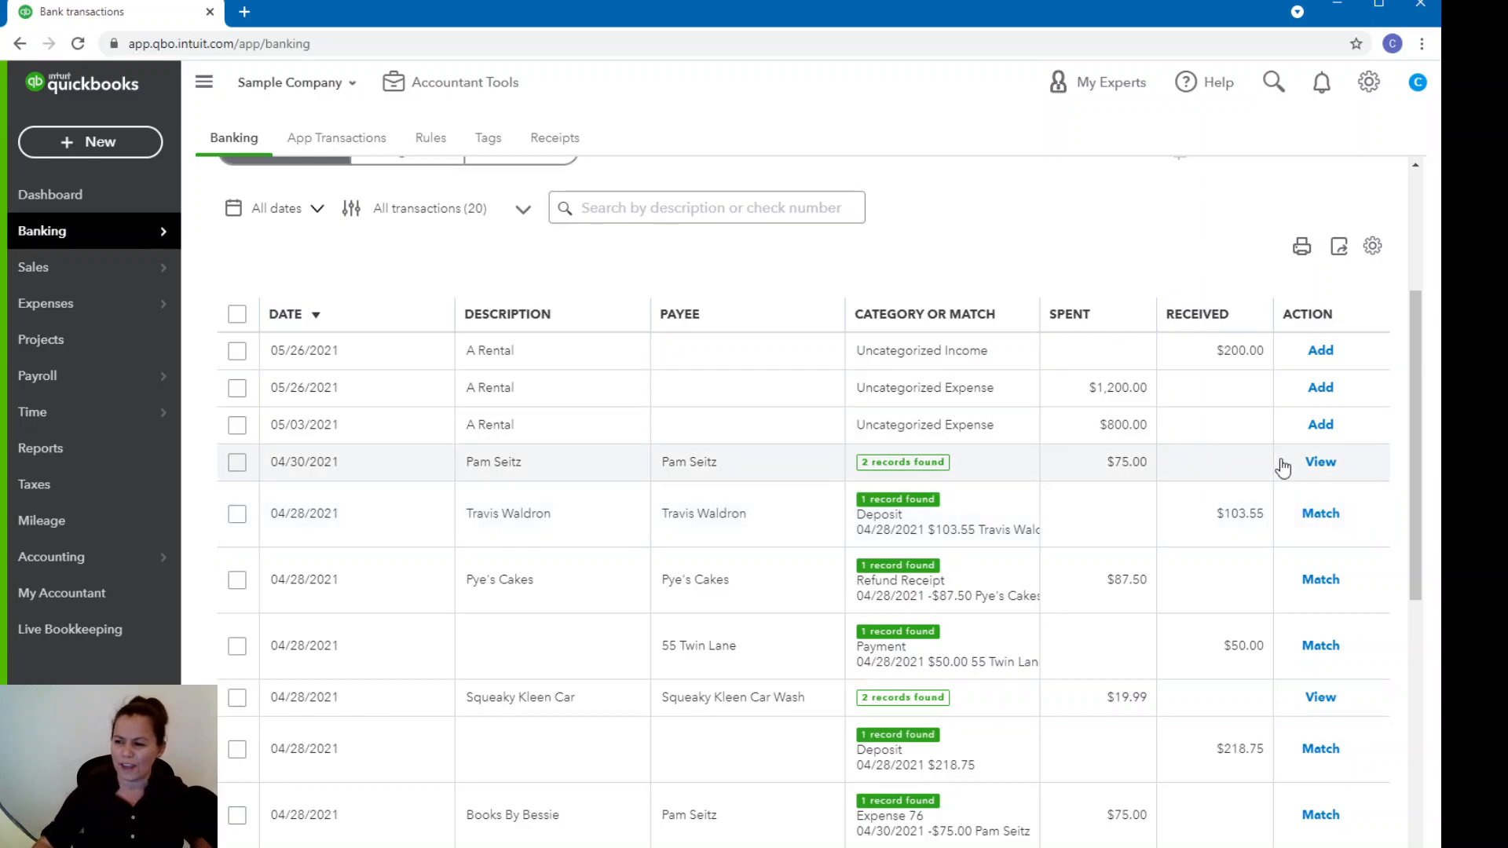
pyautogui.click(1321, 515)
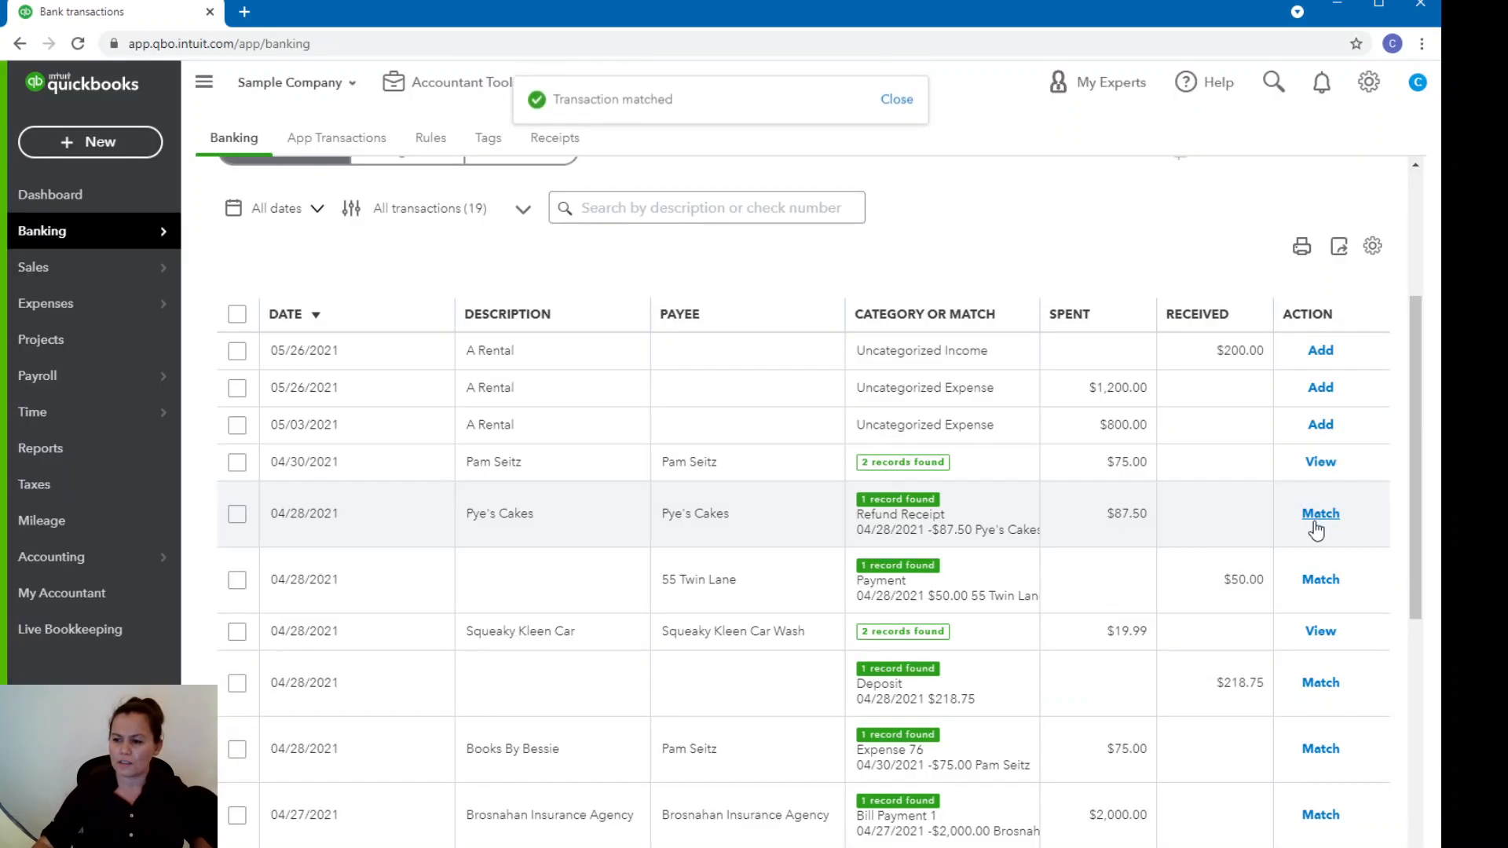
pyautogui.click(1321, 515)
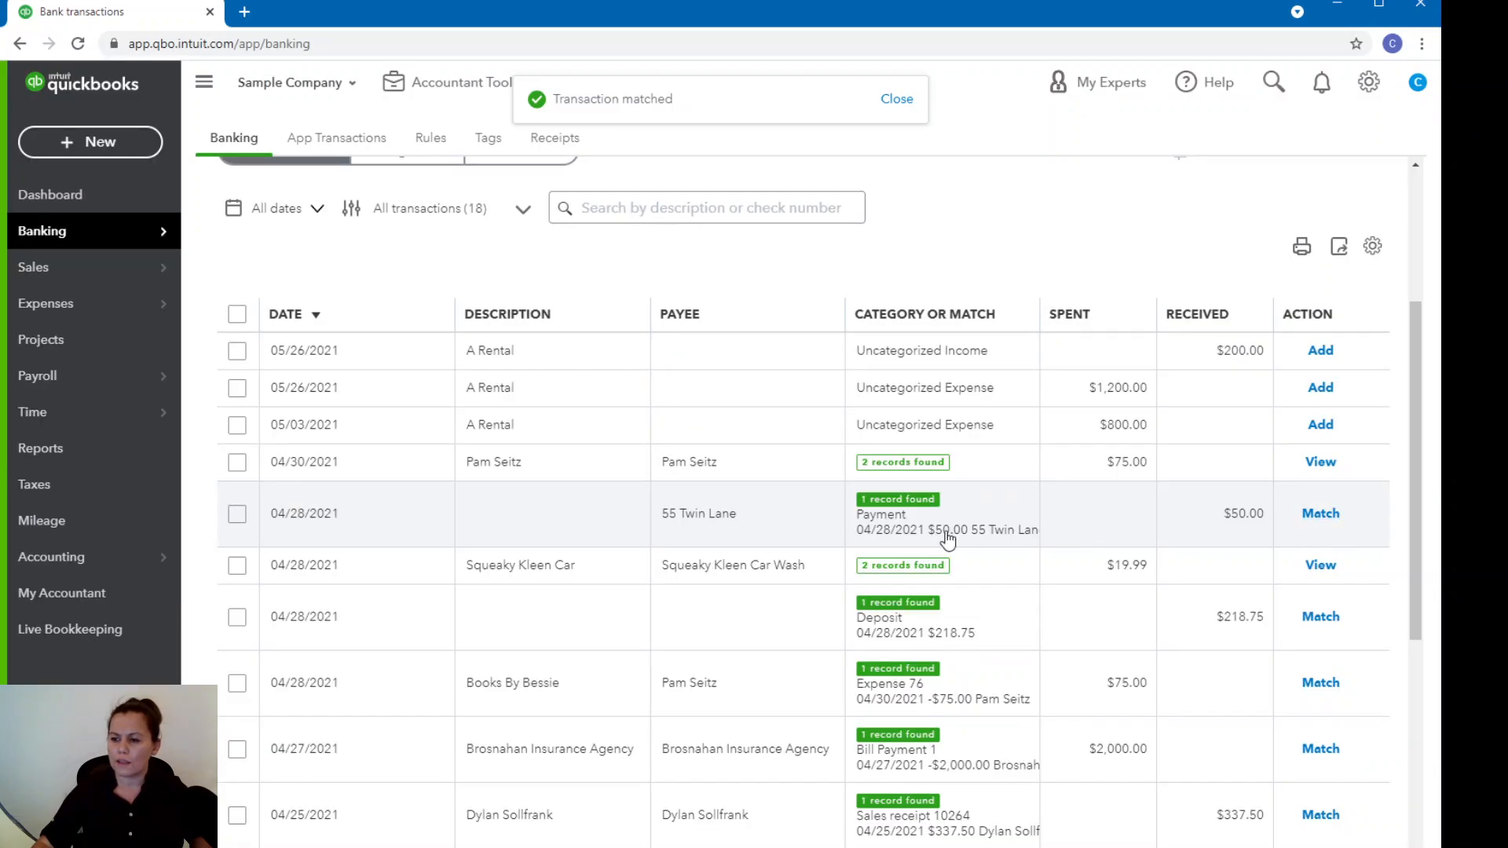
# Open the payment found for the 04/28/2021 $50.00 transaction, change its deposit account to Undeposited Funds, and save and close it.
pyautogui.click(1247, 523)
pyautogui.click(289, 634)
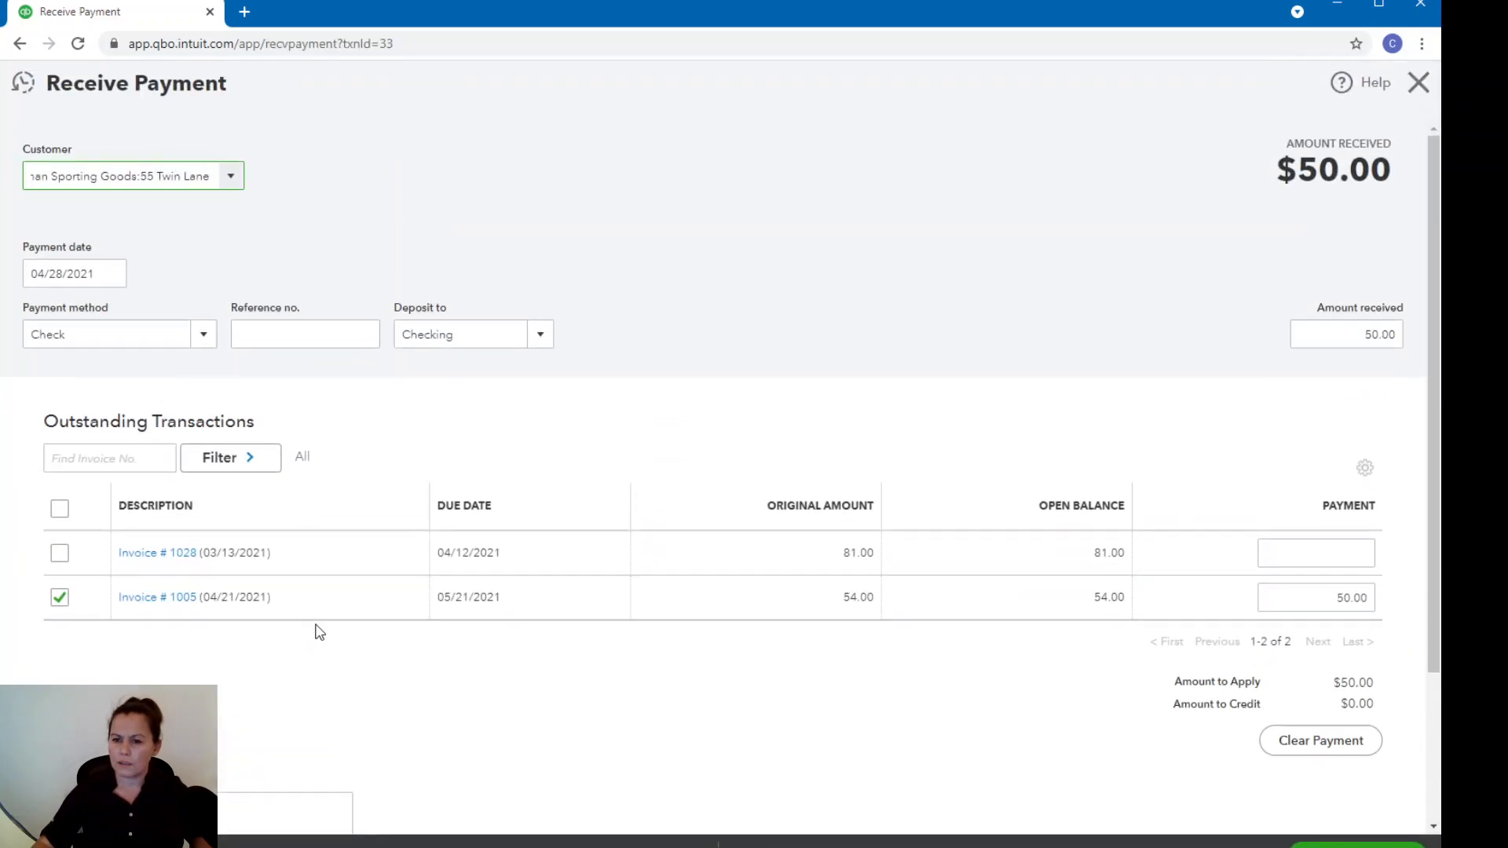
pyautogui.click(545, 339)
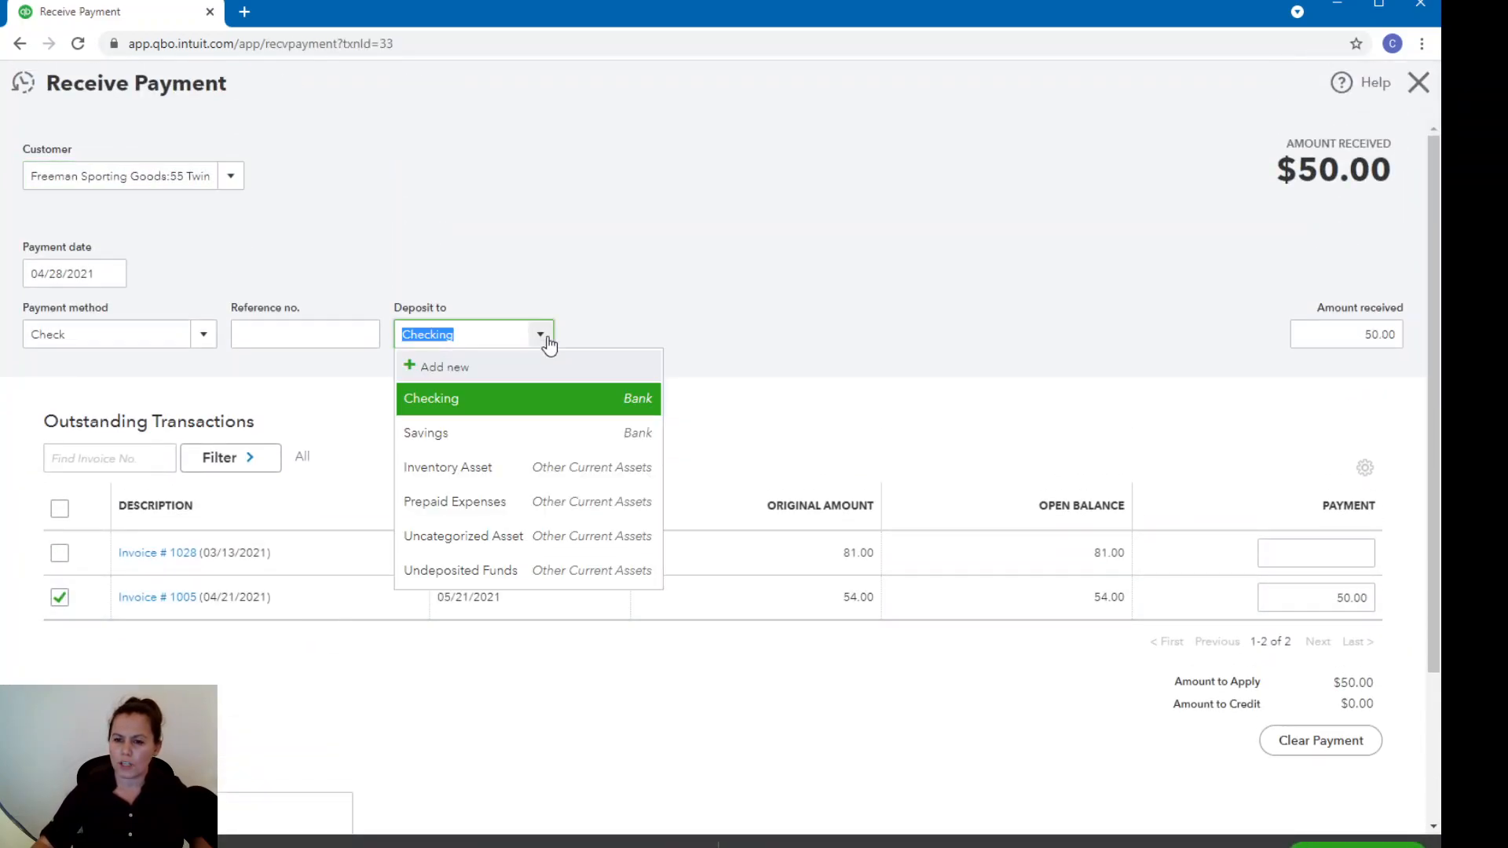
pyautogui.click(497, 574)
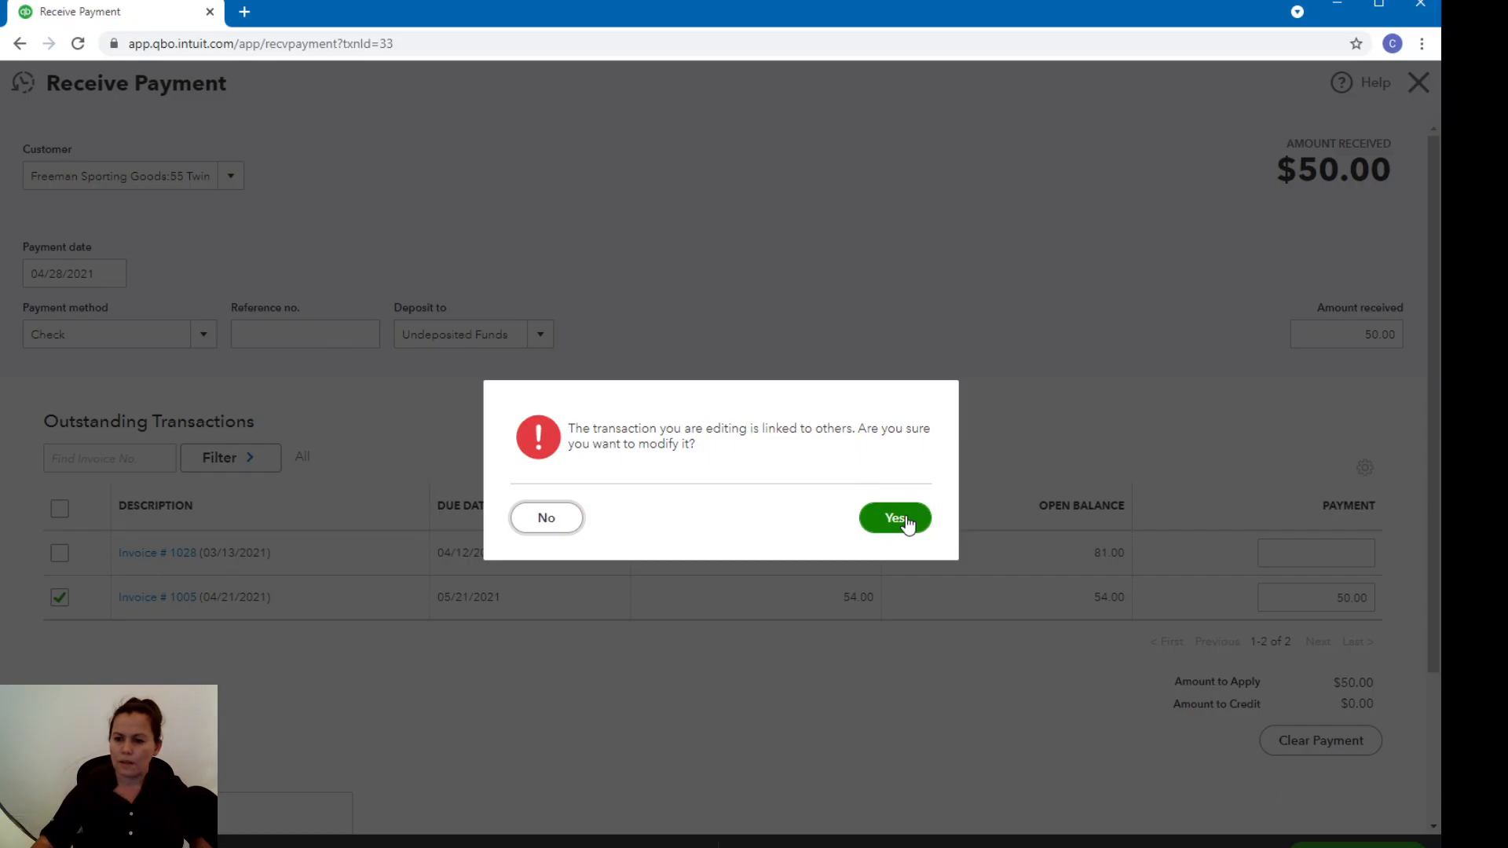
pyautogui.click(895, 518)
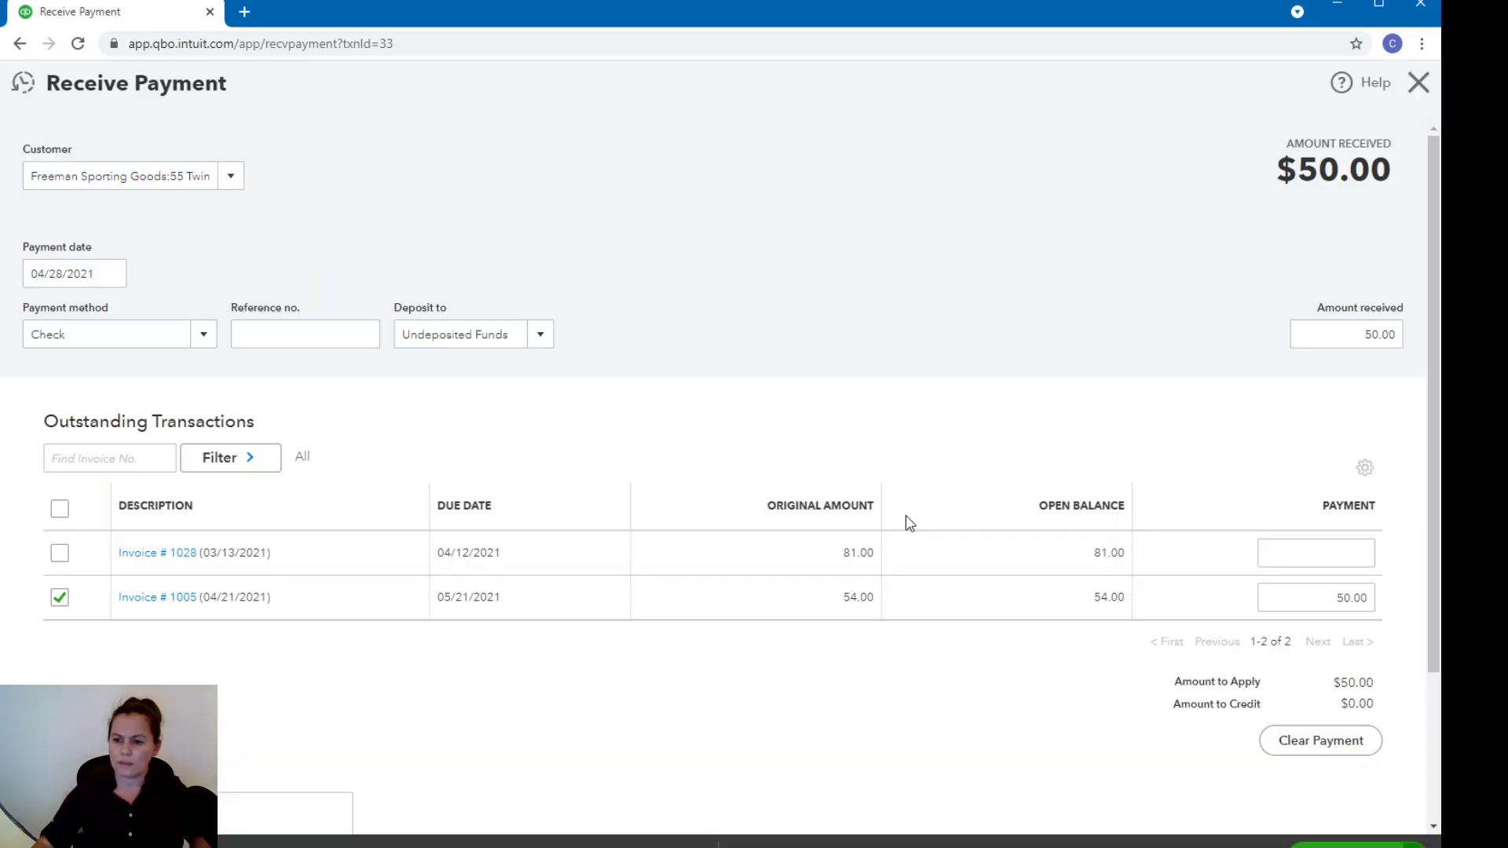
pyautogui.click(1417, 81)
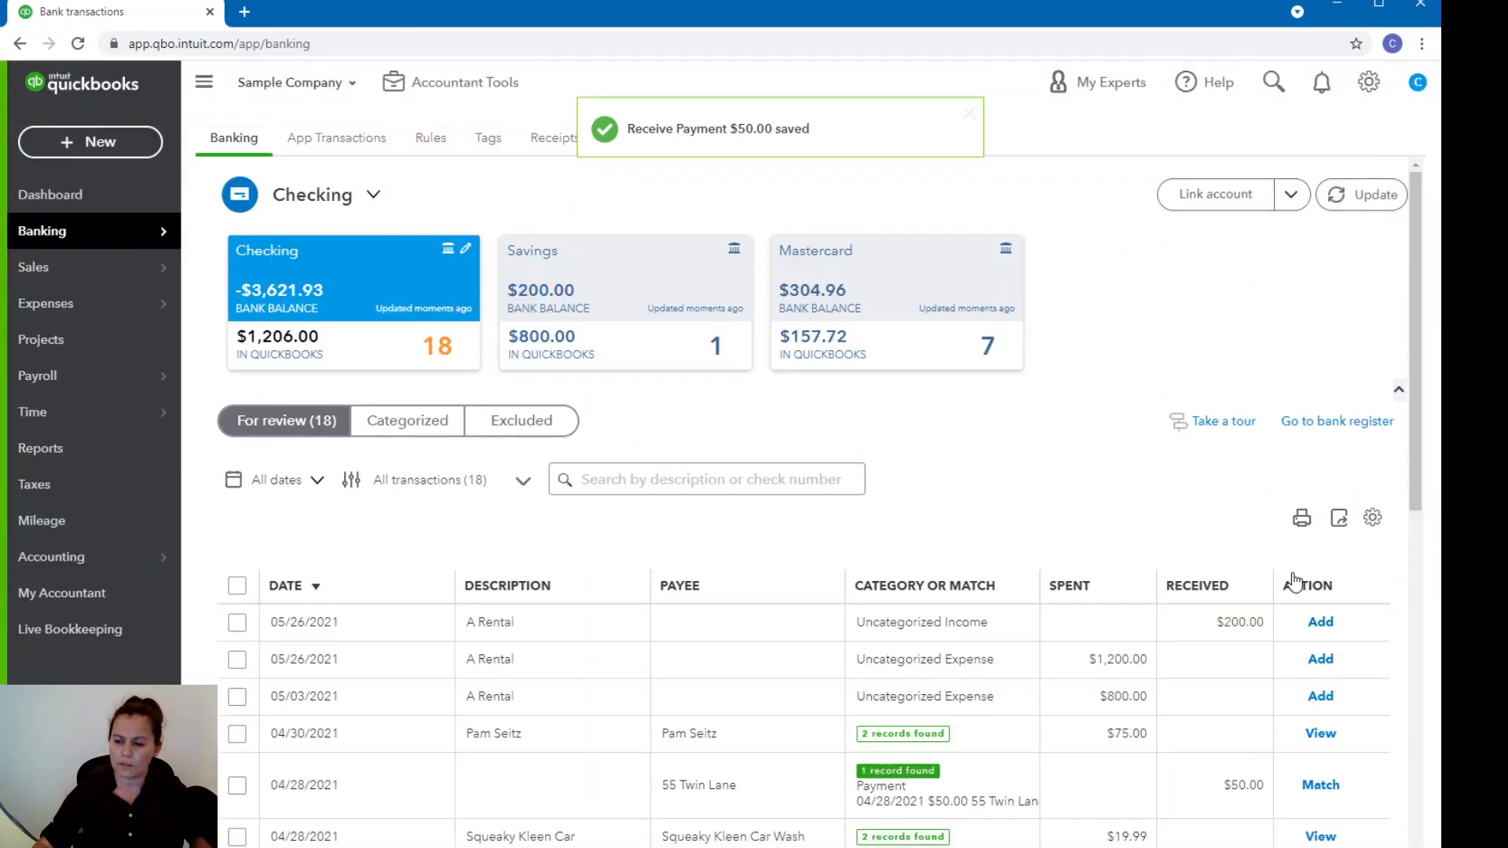
pyautogui.click(63, 147)
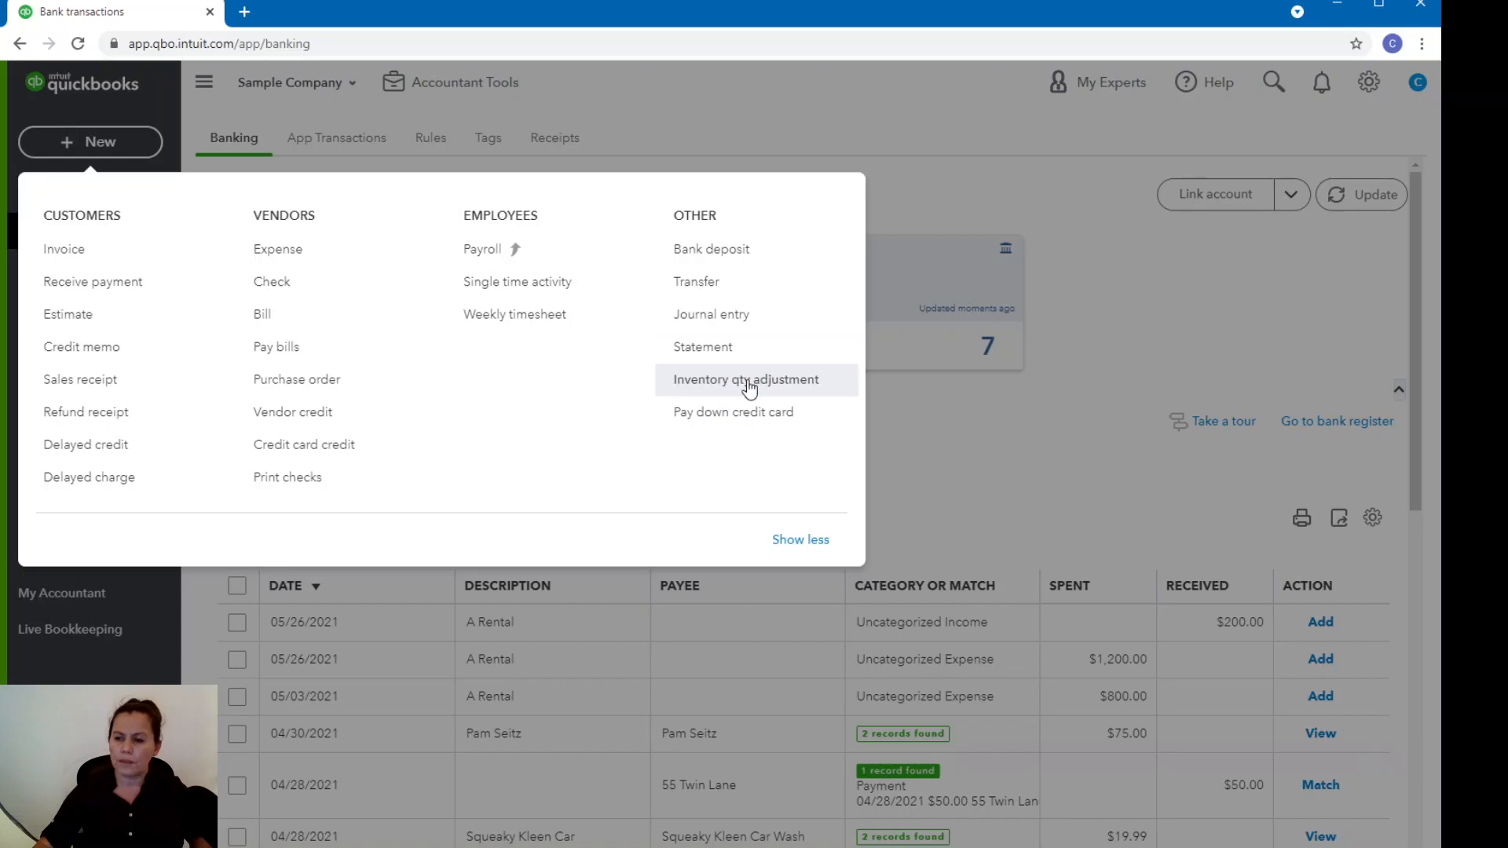
pyautogui.click(1092, 399)
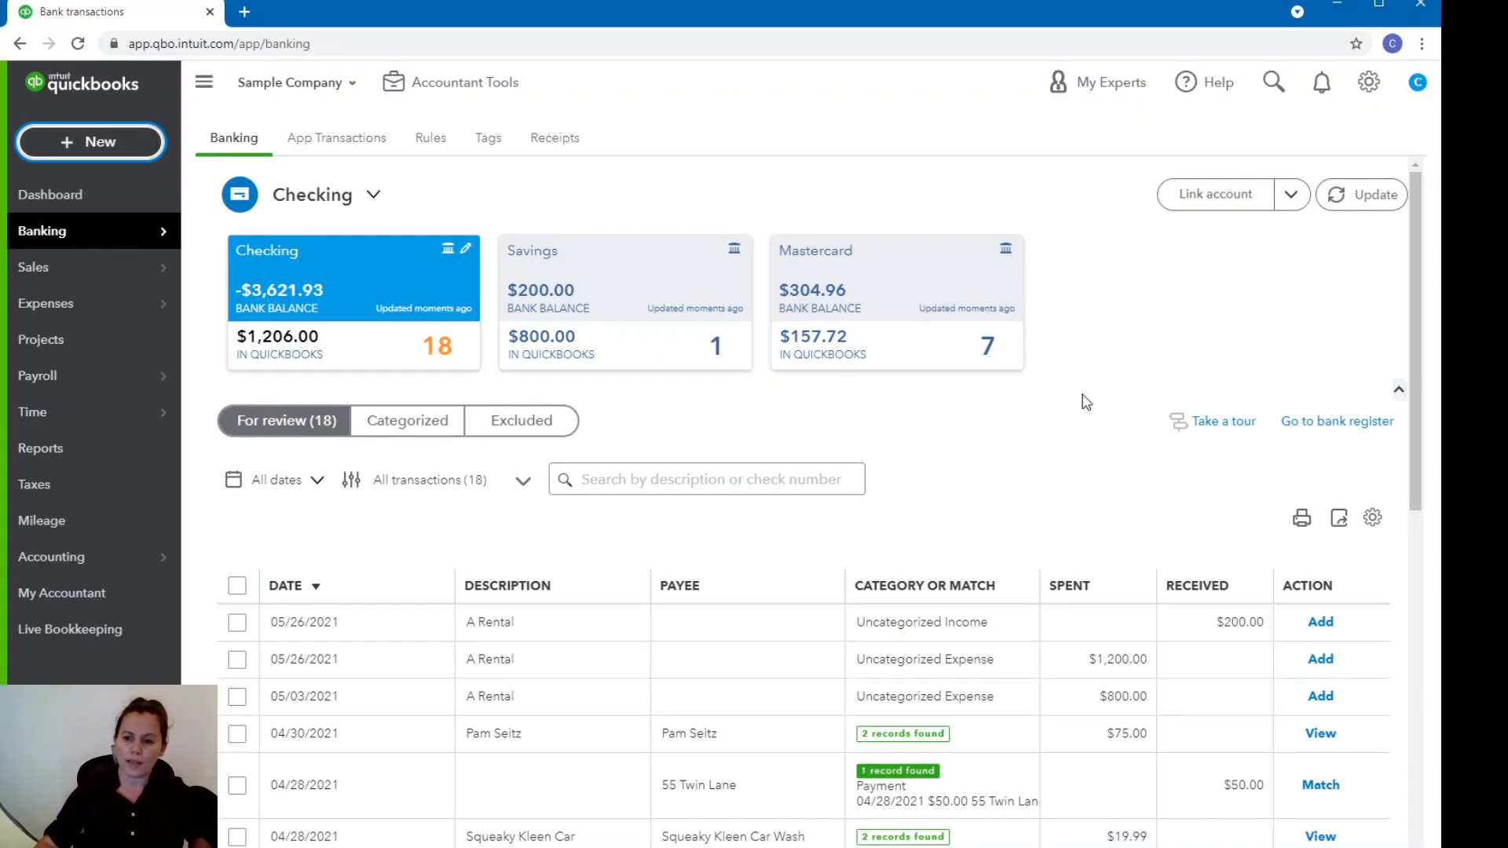
# Match the 04/28/2021 deposit of $218.75 in the transactions for review.
pyautogui.moveTo(1416, 446); pyautogui.dragTo(1408, 555)
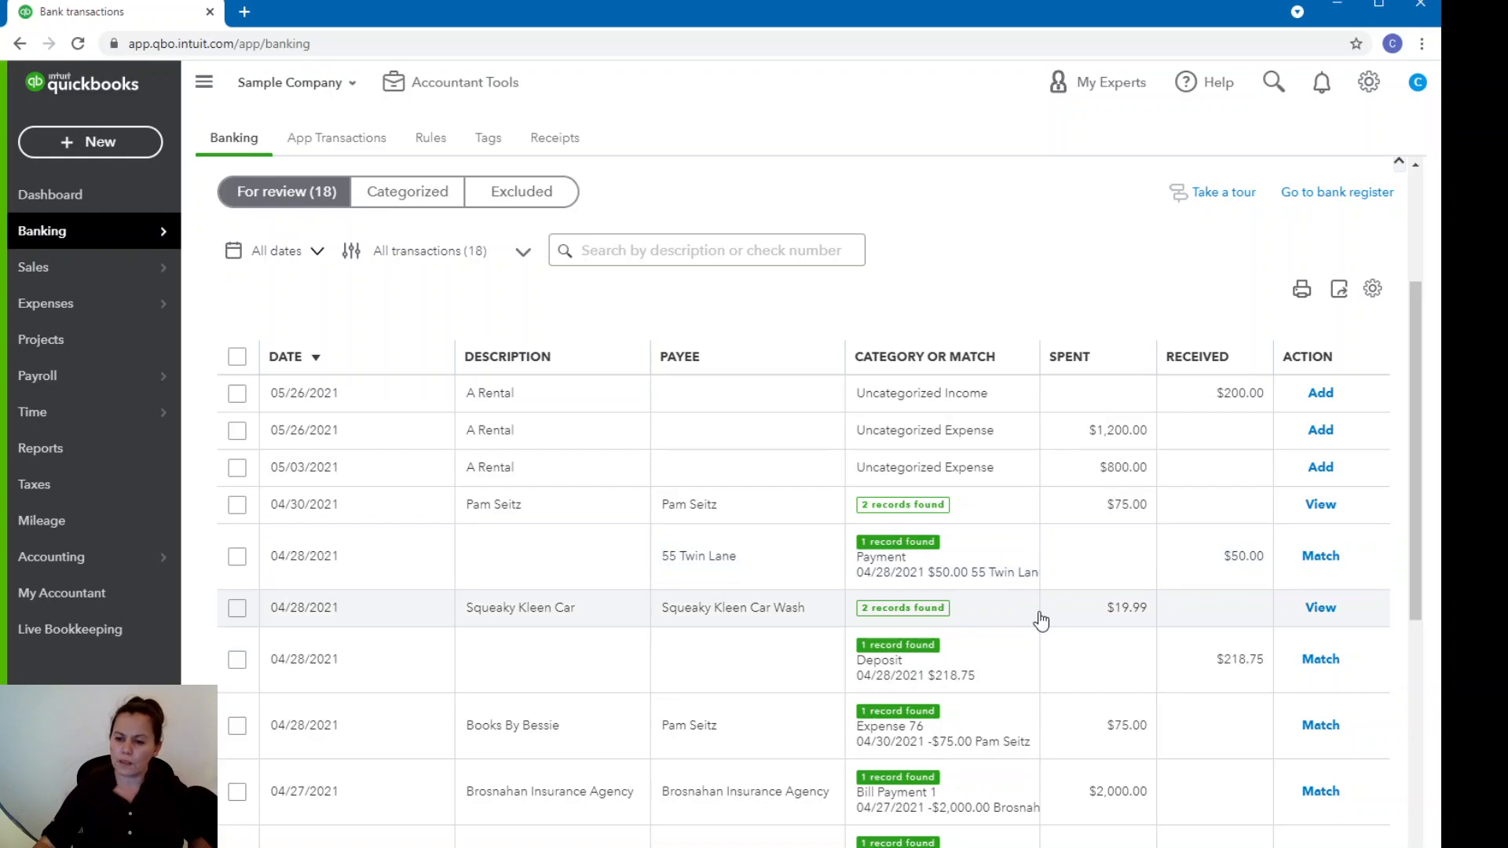
pyautogui.scroll(-2, 1038, 616)
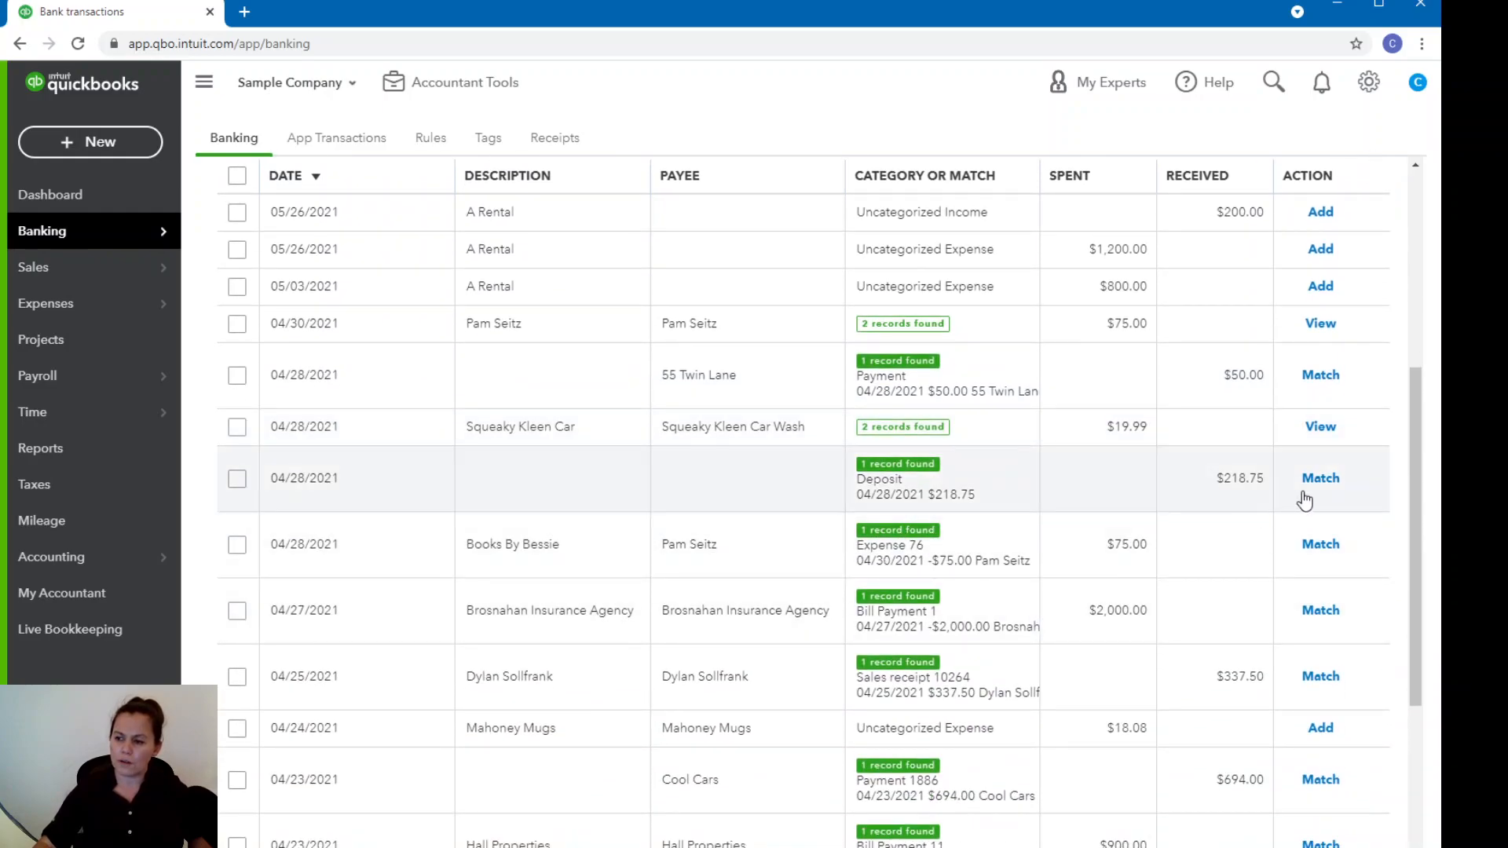
pyautogui.click(1316, 483)
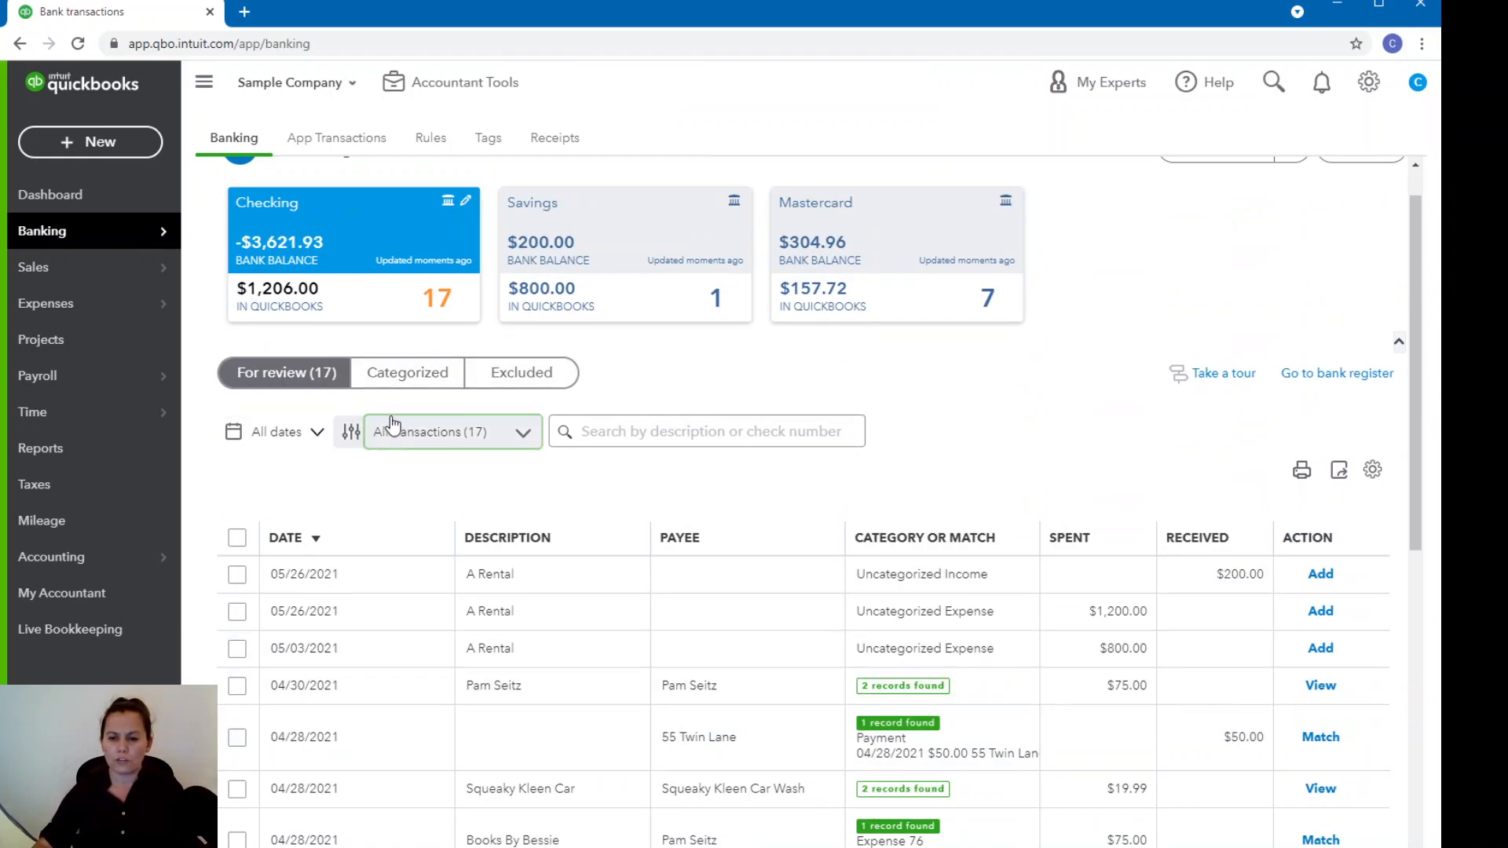
# Review the categorized transactions of the Checking account and what each was added or matched to.
pyautogui.click(408, 374)
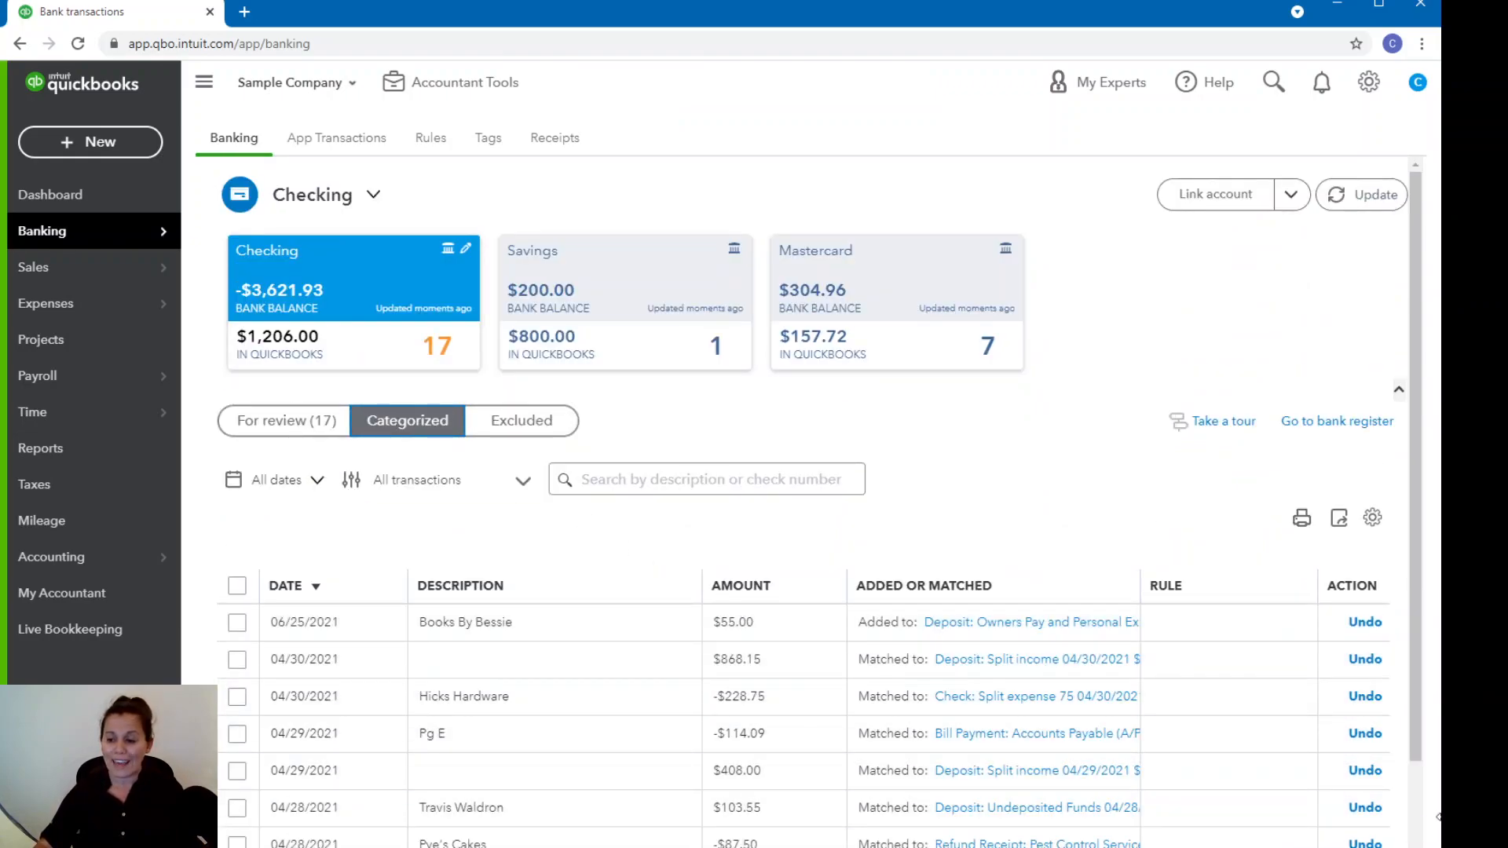
pyautogui.scroll(-2, 1418, 785)
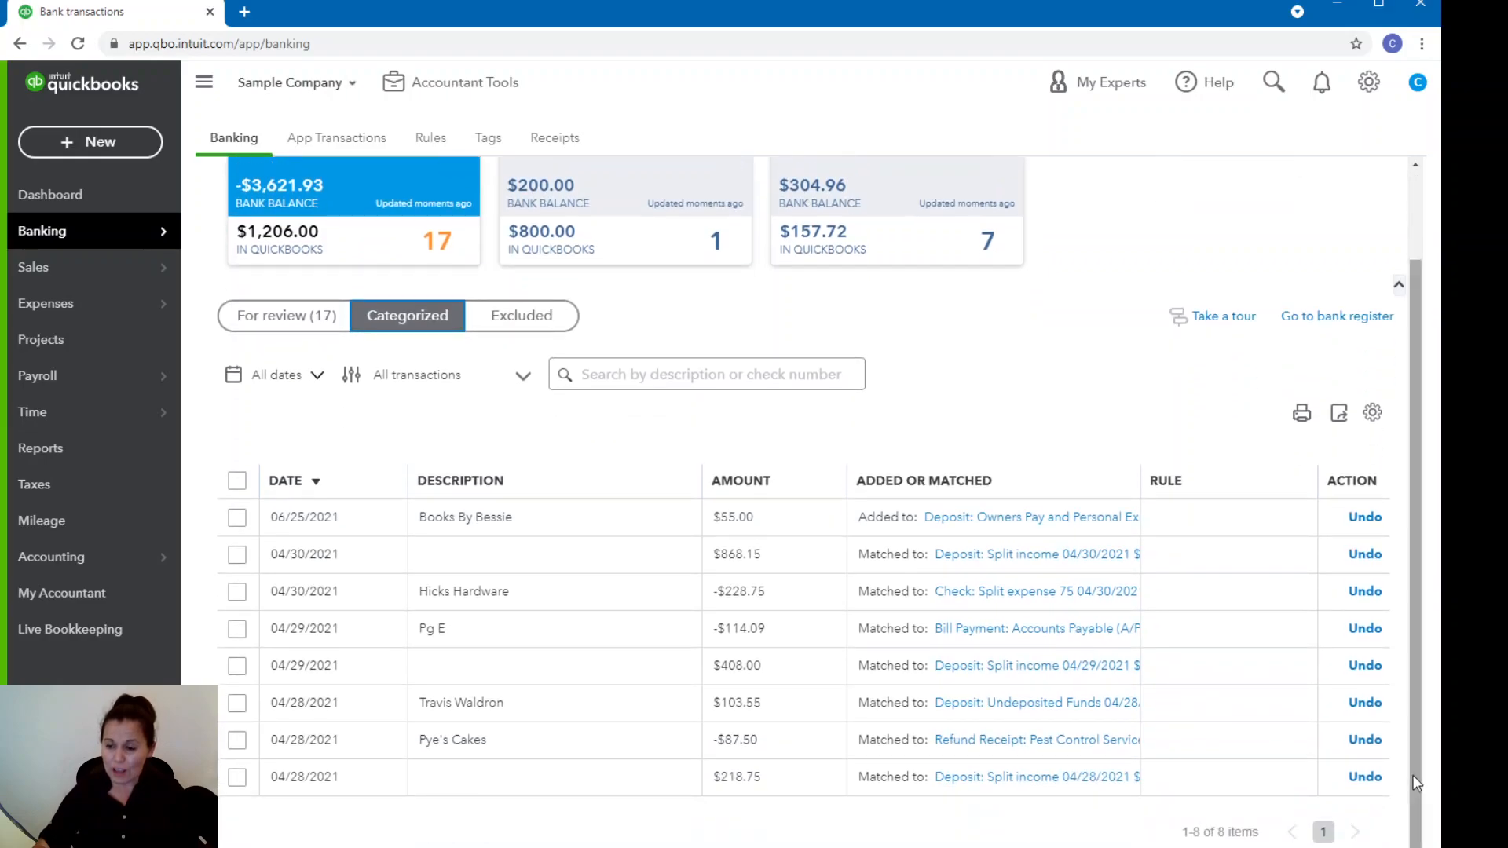
pyautogui.scroll(2, 1412, 774)
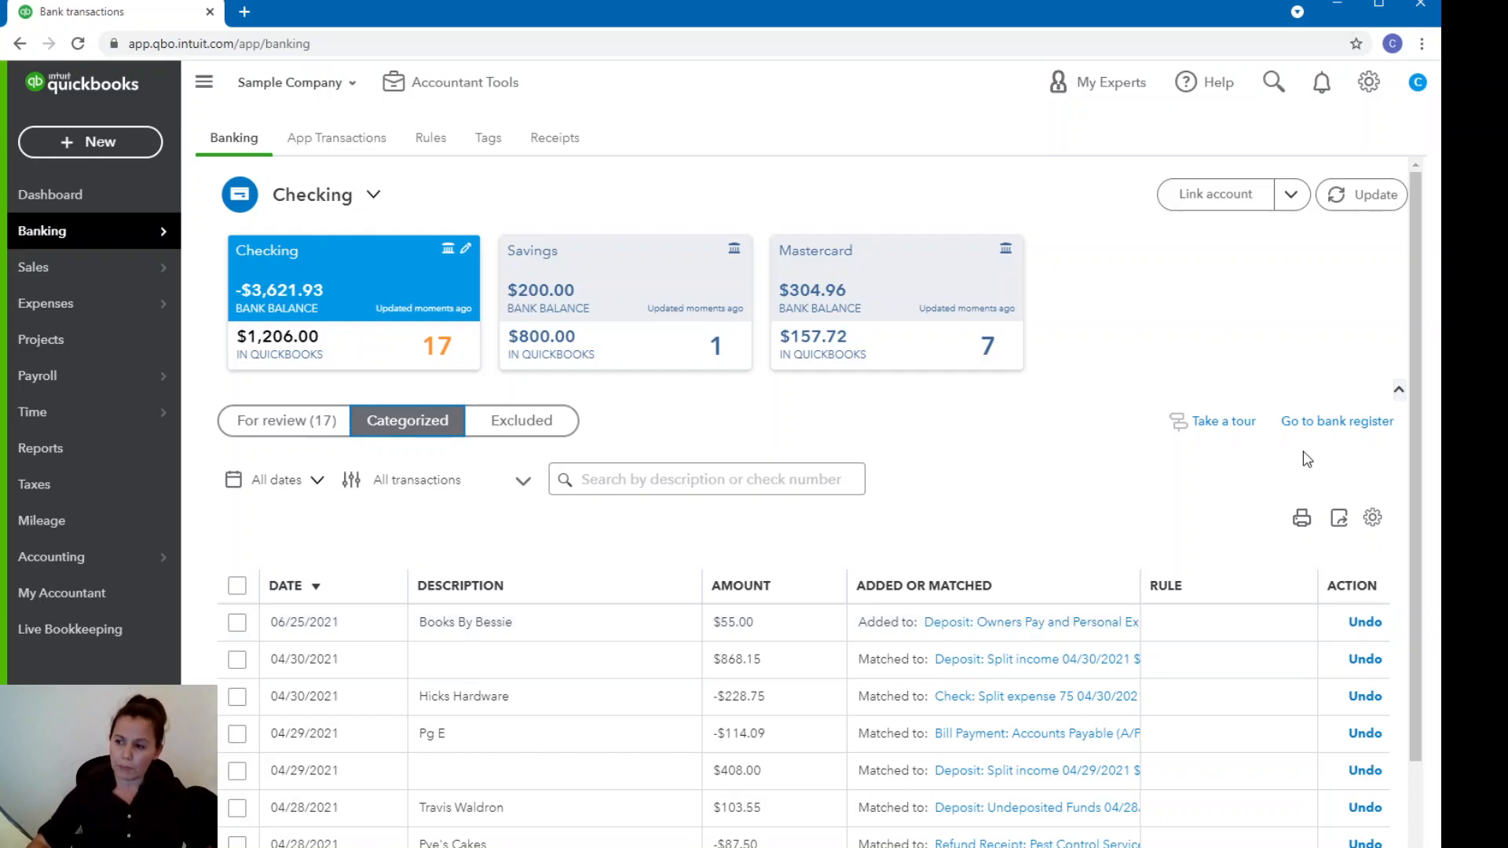
# Open the Checking bank register, dismiss the register basics tip, and examine the cleared and bank-feed markers on its entries.
pyautogui.click(1335, 423)
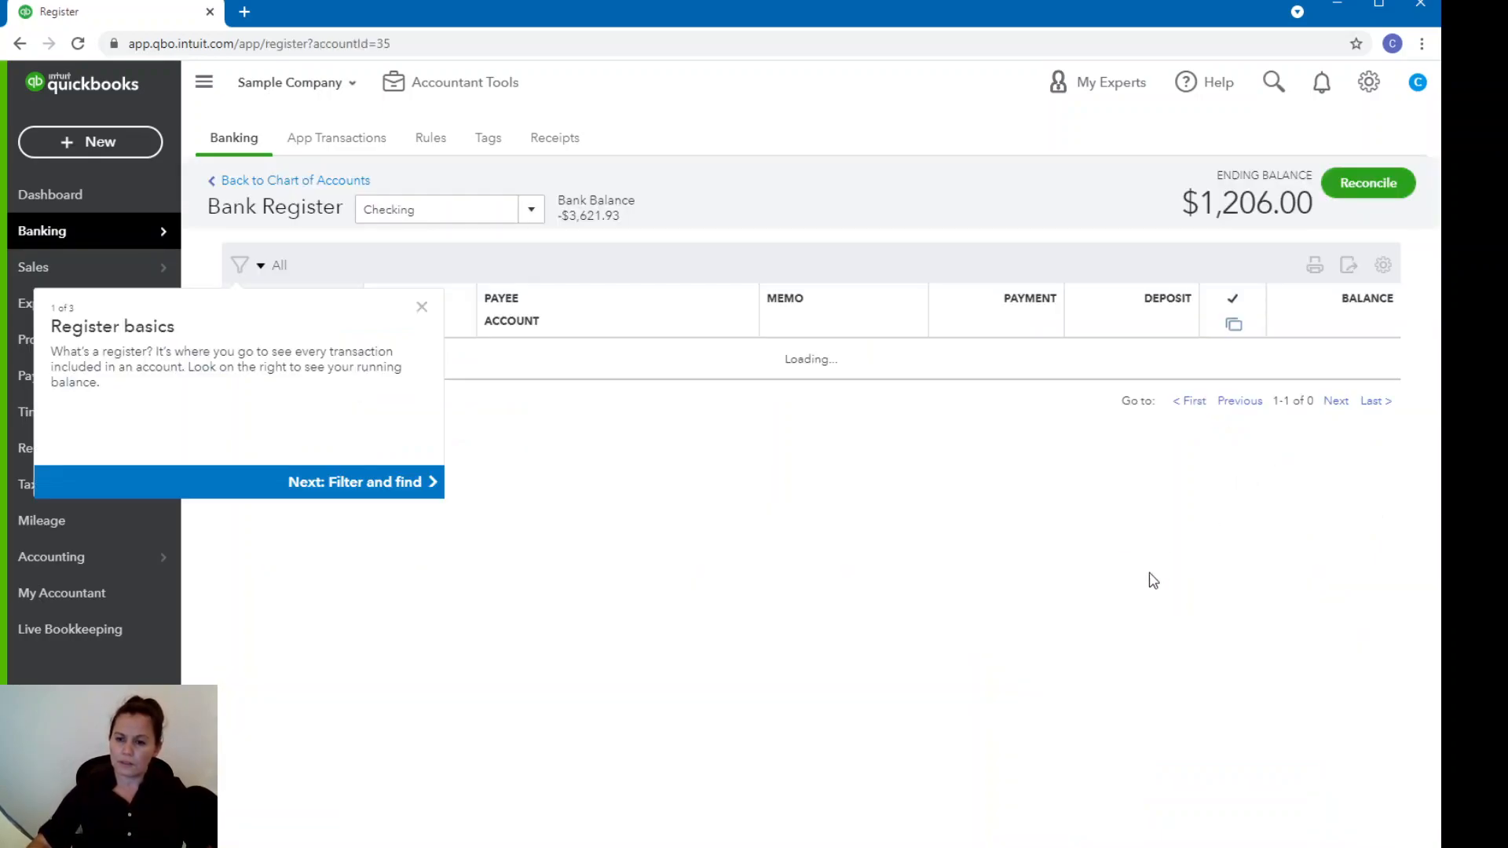
pyautogui.click(421, 350)
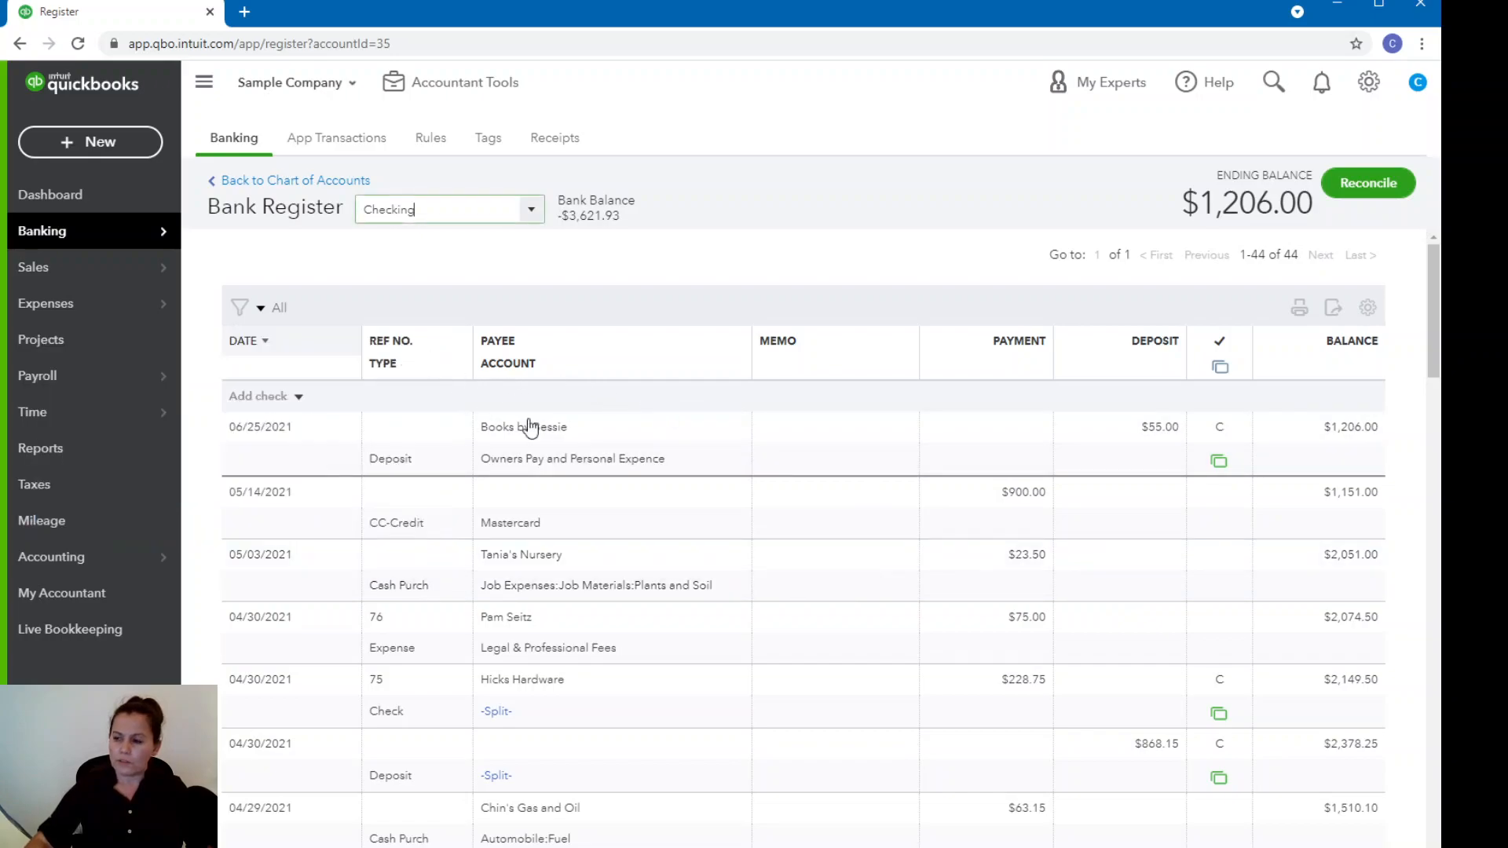
pyautogui.scroll(-1, 1119, 653)
pyautogui.scroll(1, 1119, 654)
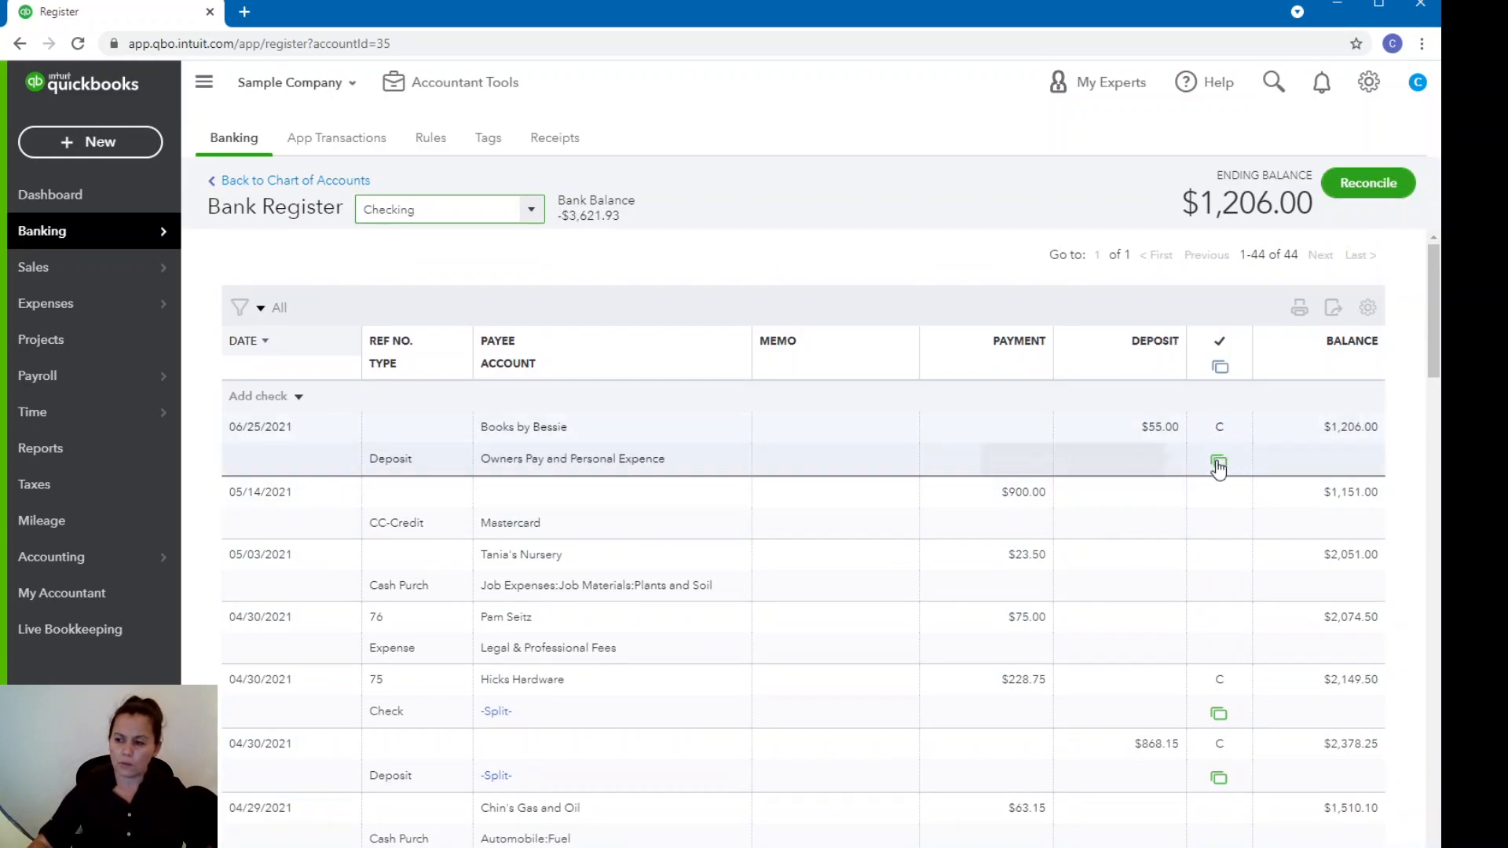
pyautogui.moveTo(1225, 471)
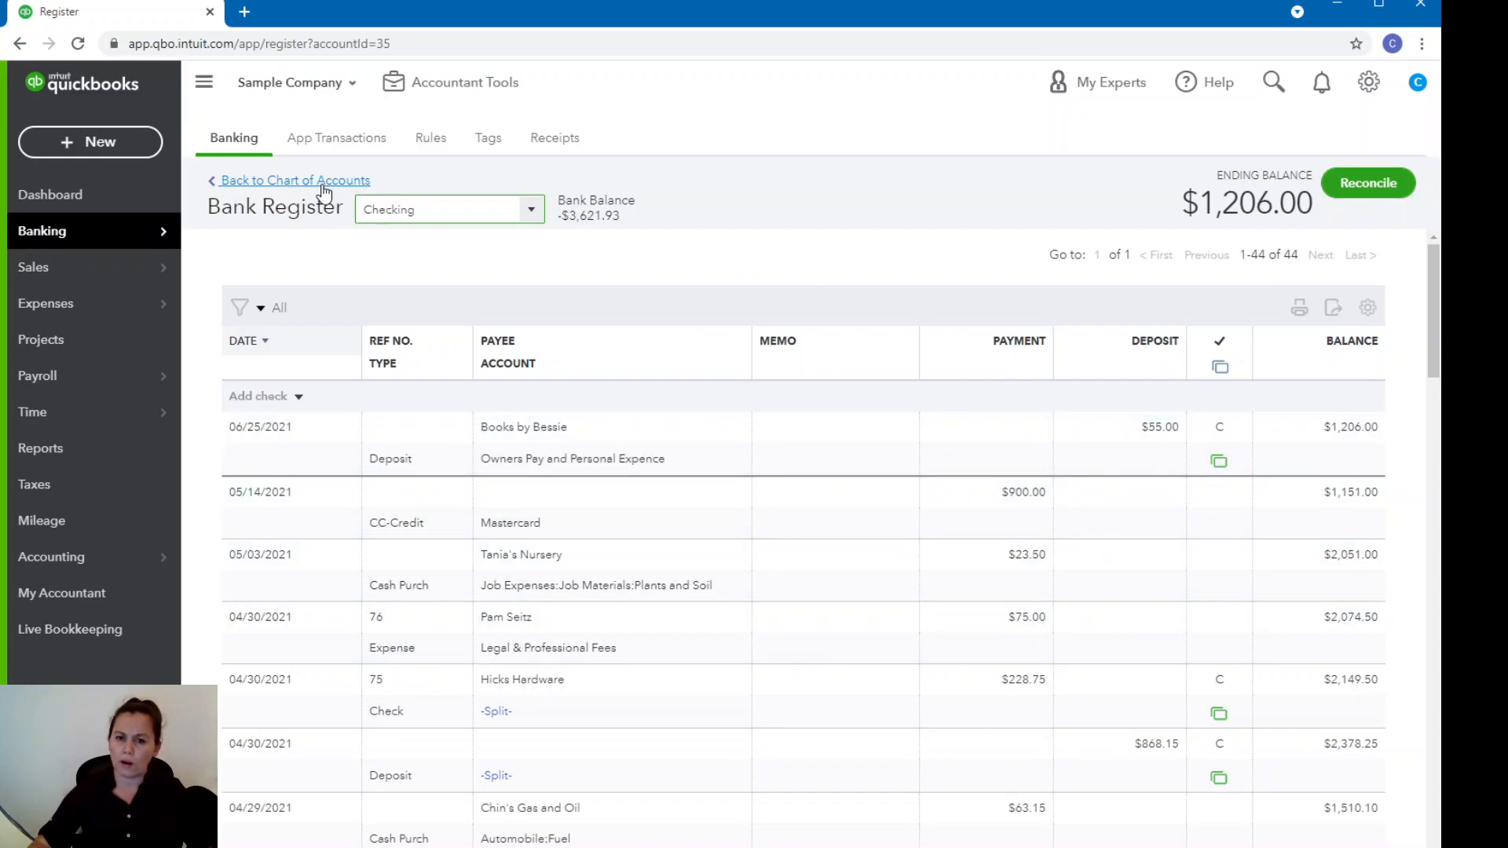
# Return to the bank transactions and look through the Checking account's for-review list for uncategorized expenses.
pyautogui.click(104, 237)
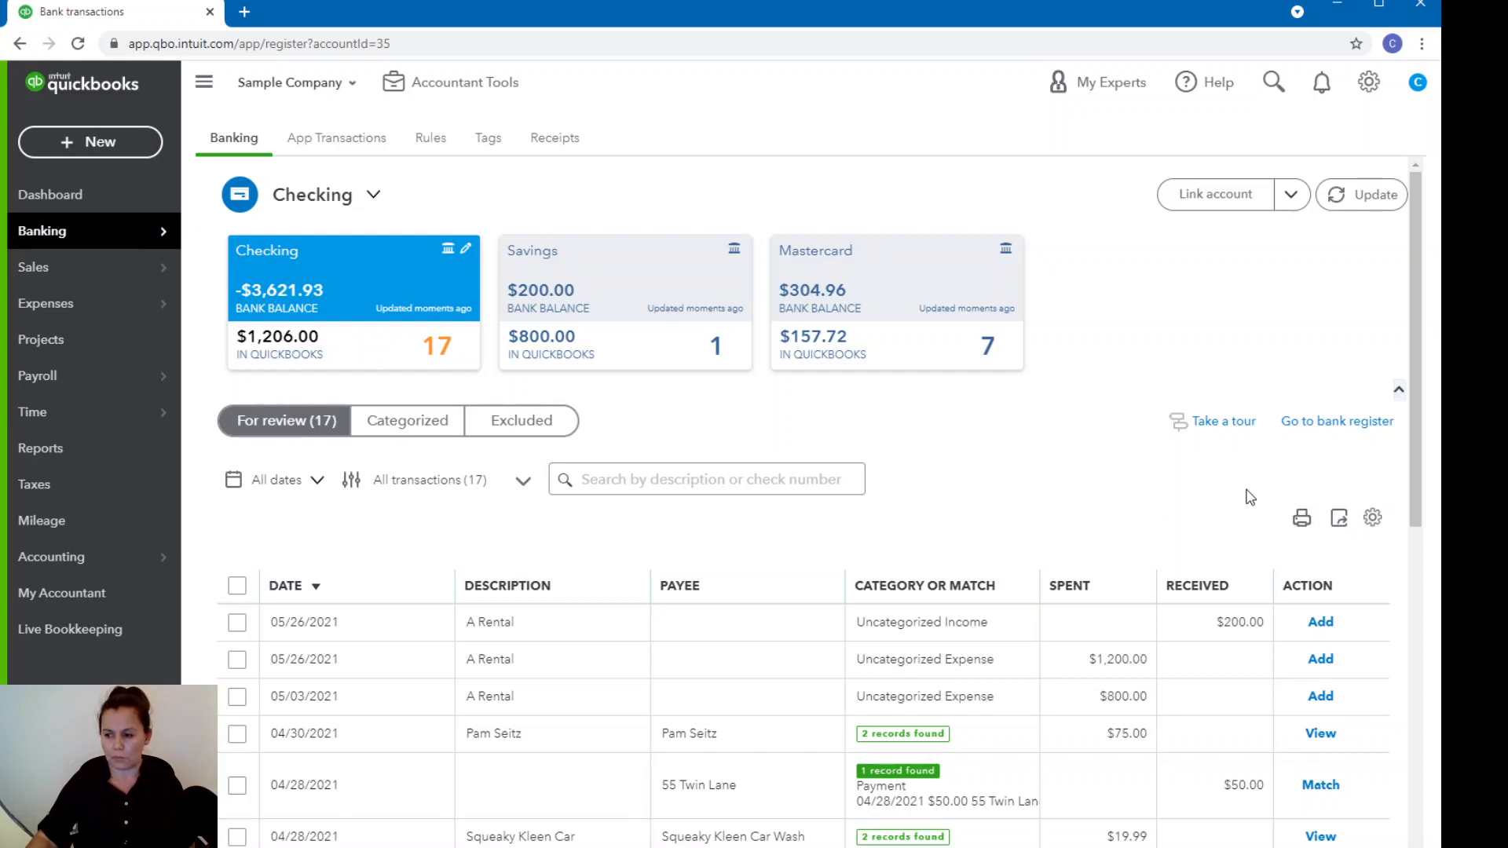
pyautogui.scroll(-2, 1252, 494)
pyautogui.scroll(2, 1252, 495)
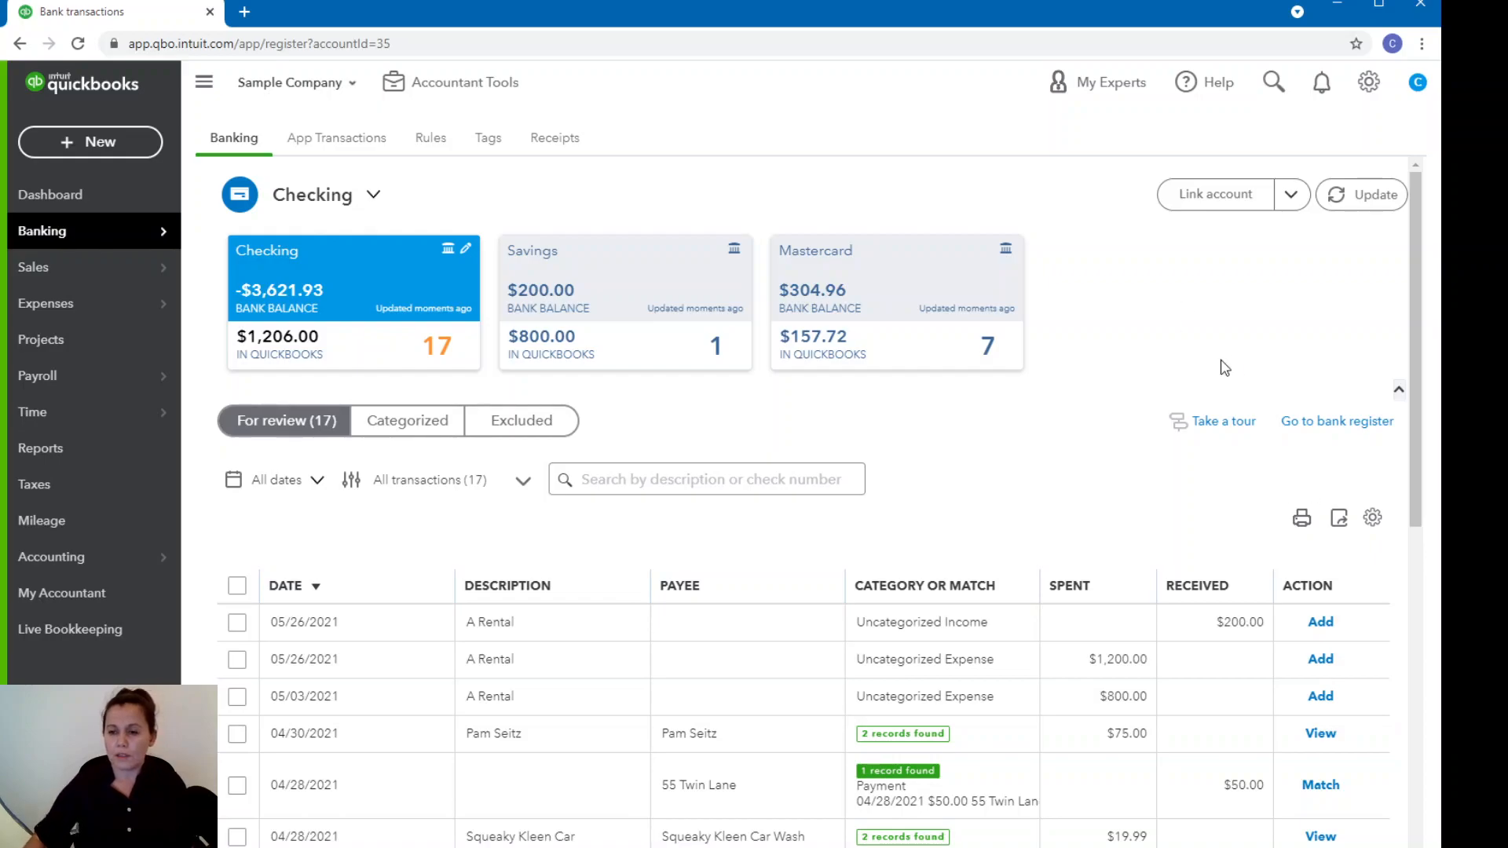
pyautogui.scroll(-2, 1345, 525)
pyautogui.scroll(1, 1164, 449)
pyautogui.scroll(2, 1164, 449)
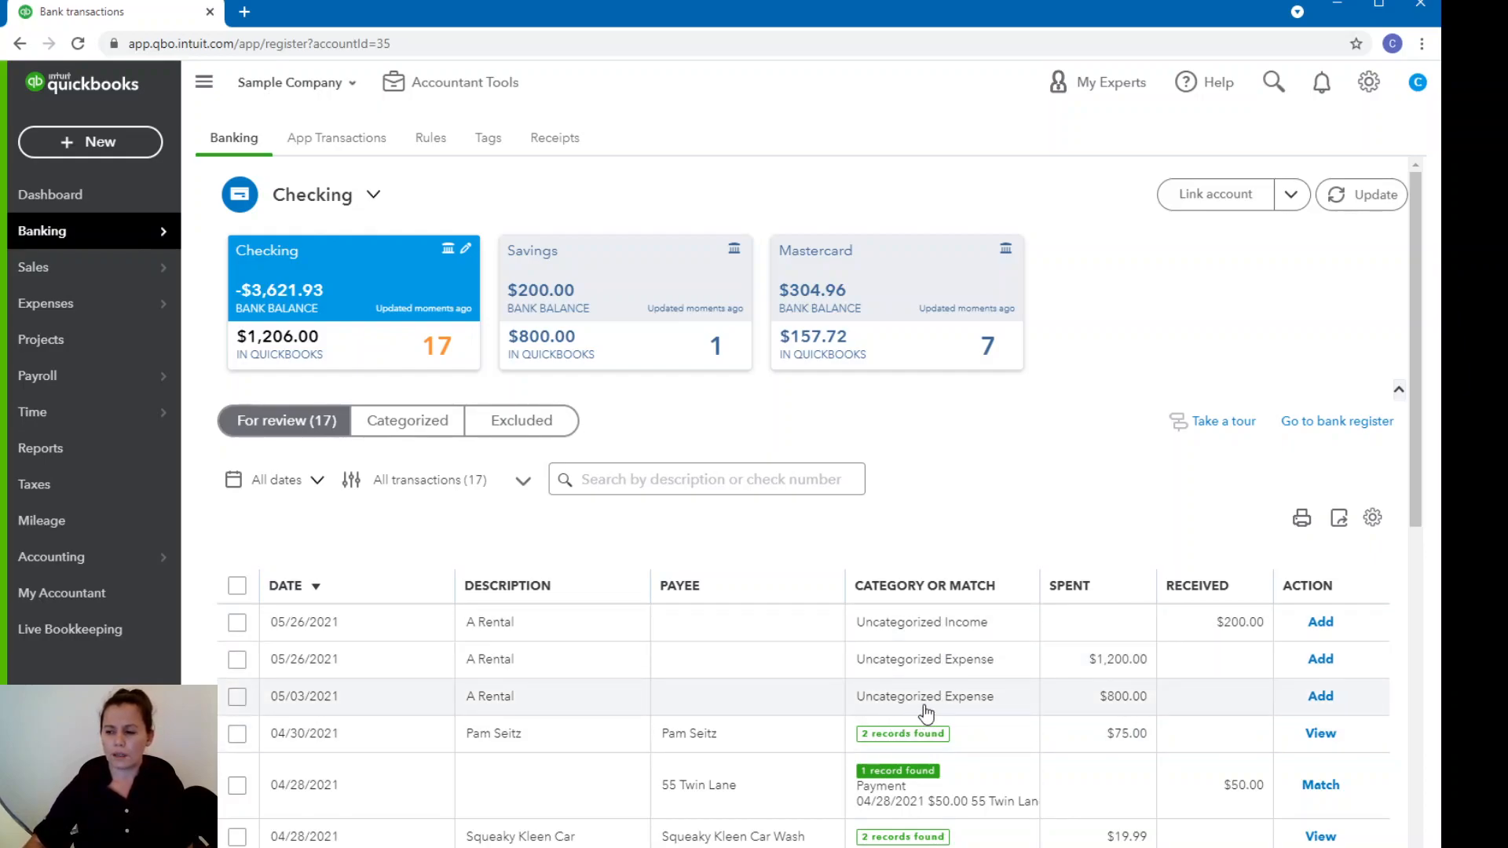
pyautogui.scroll(-2, 942, 691)
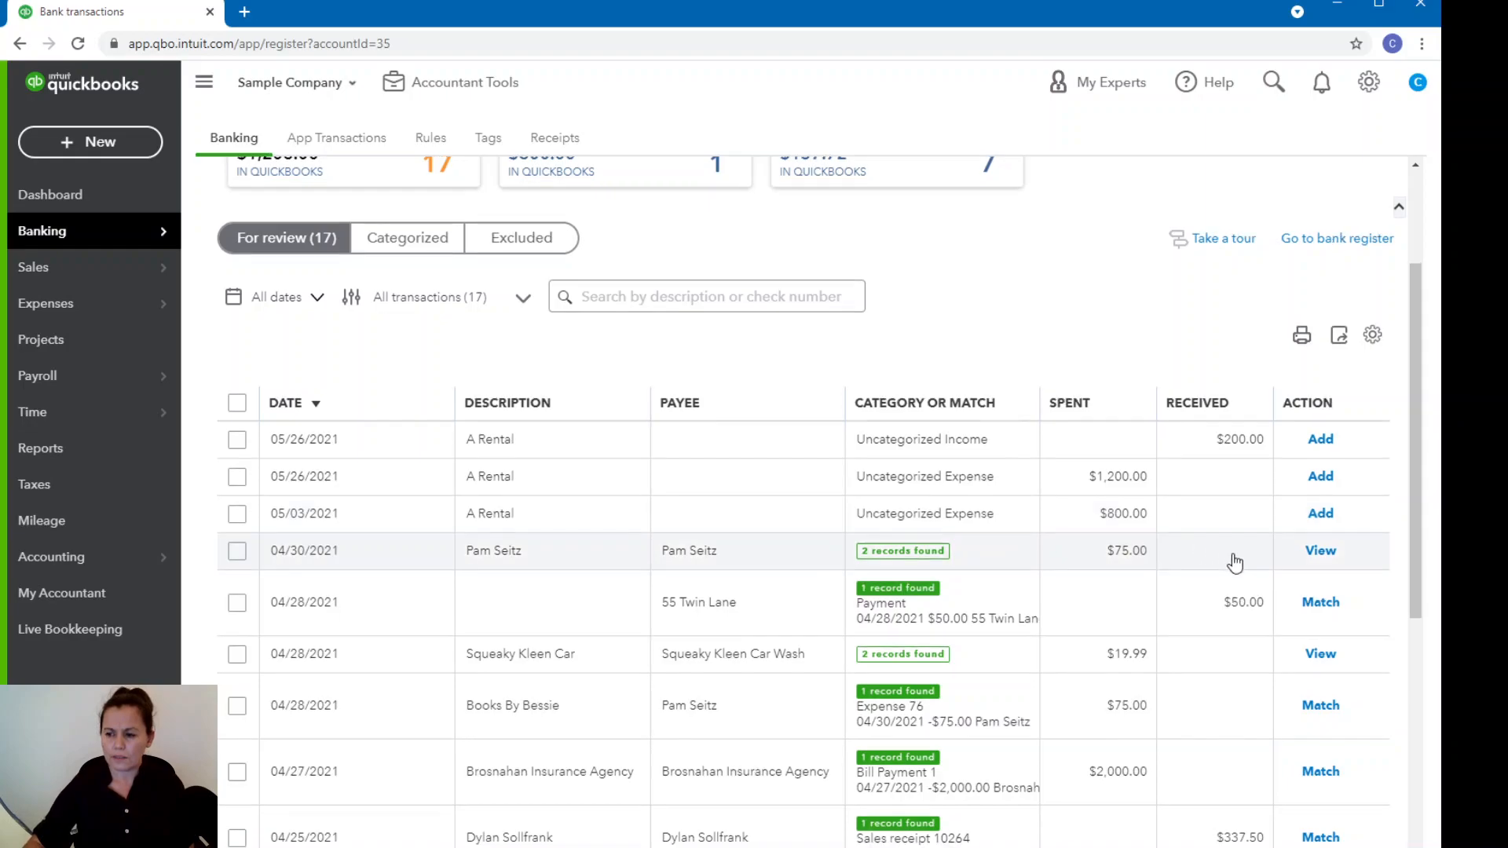
pyautogui.scroll(-5, 1225, 557)
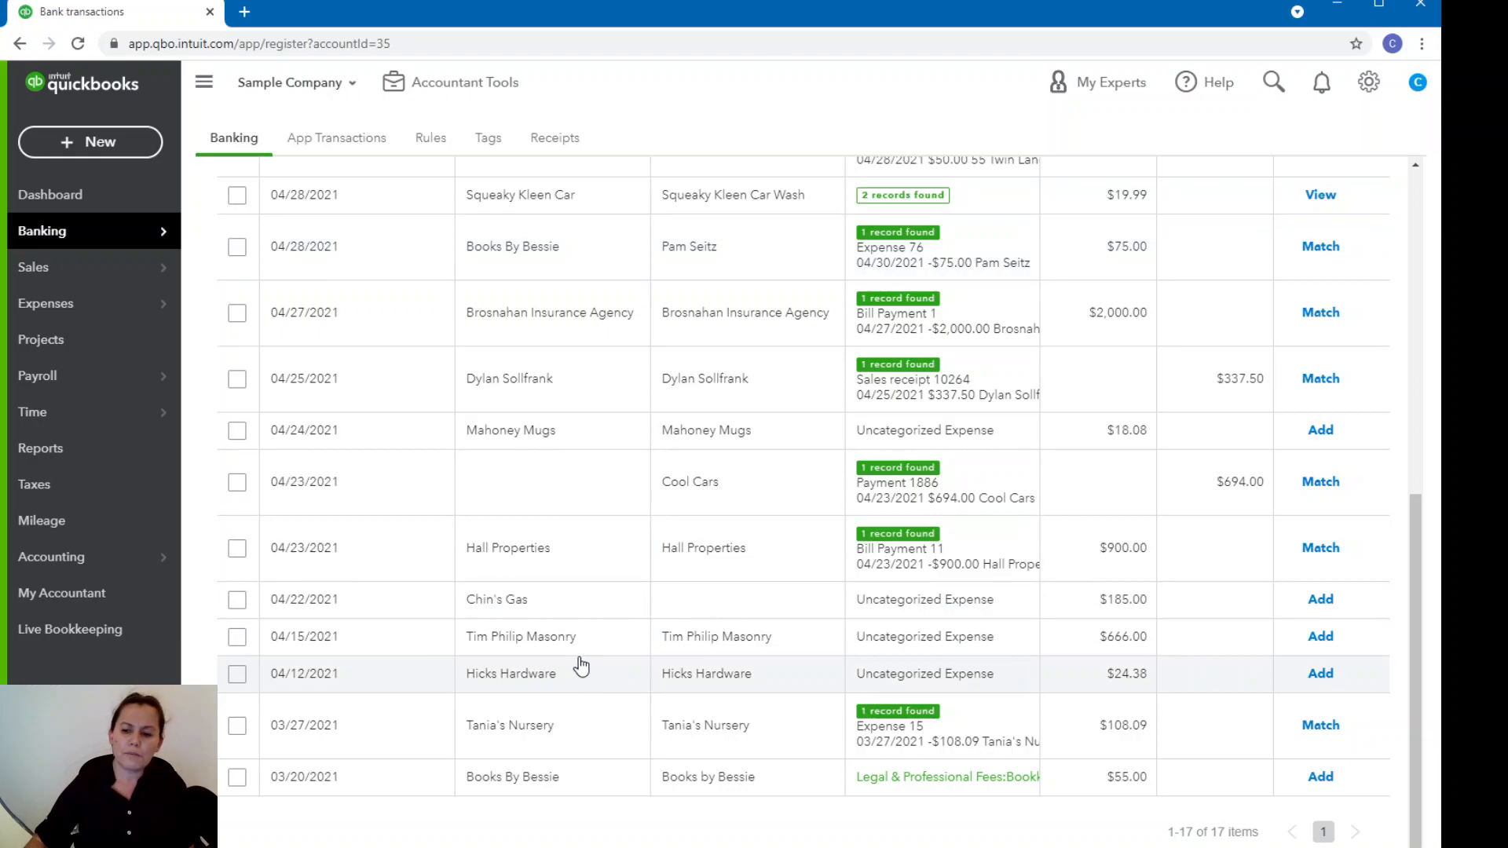
# Expand the 04/15/2021 $666.00 Tim Philip Masonry transaction and start editing its category.
pyautogui.click(1134, 647)
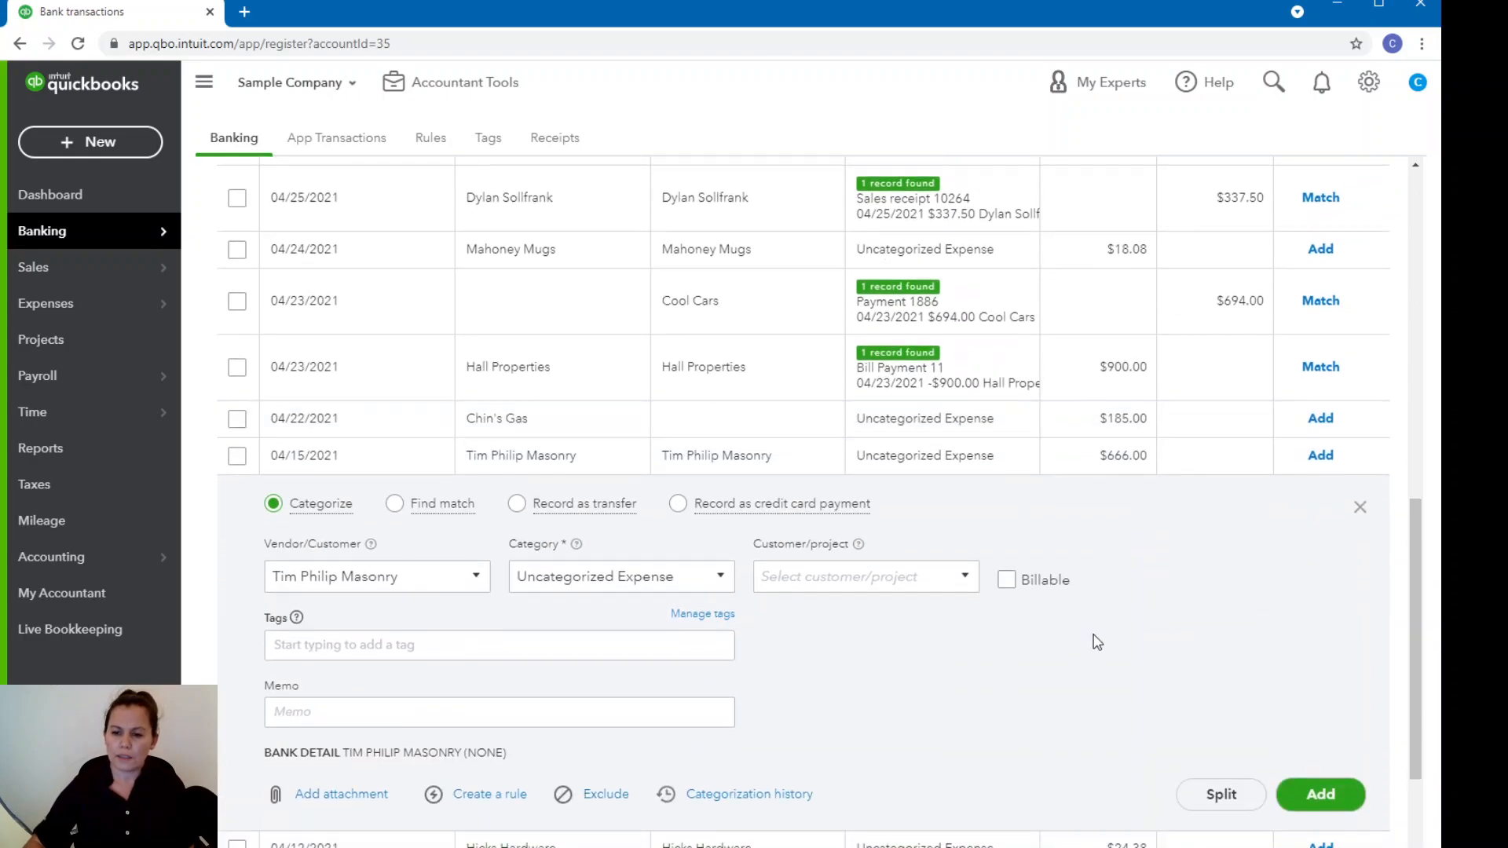
pyautogui.click(631, 585)
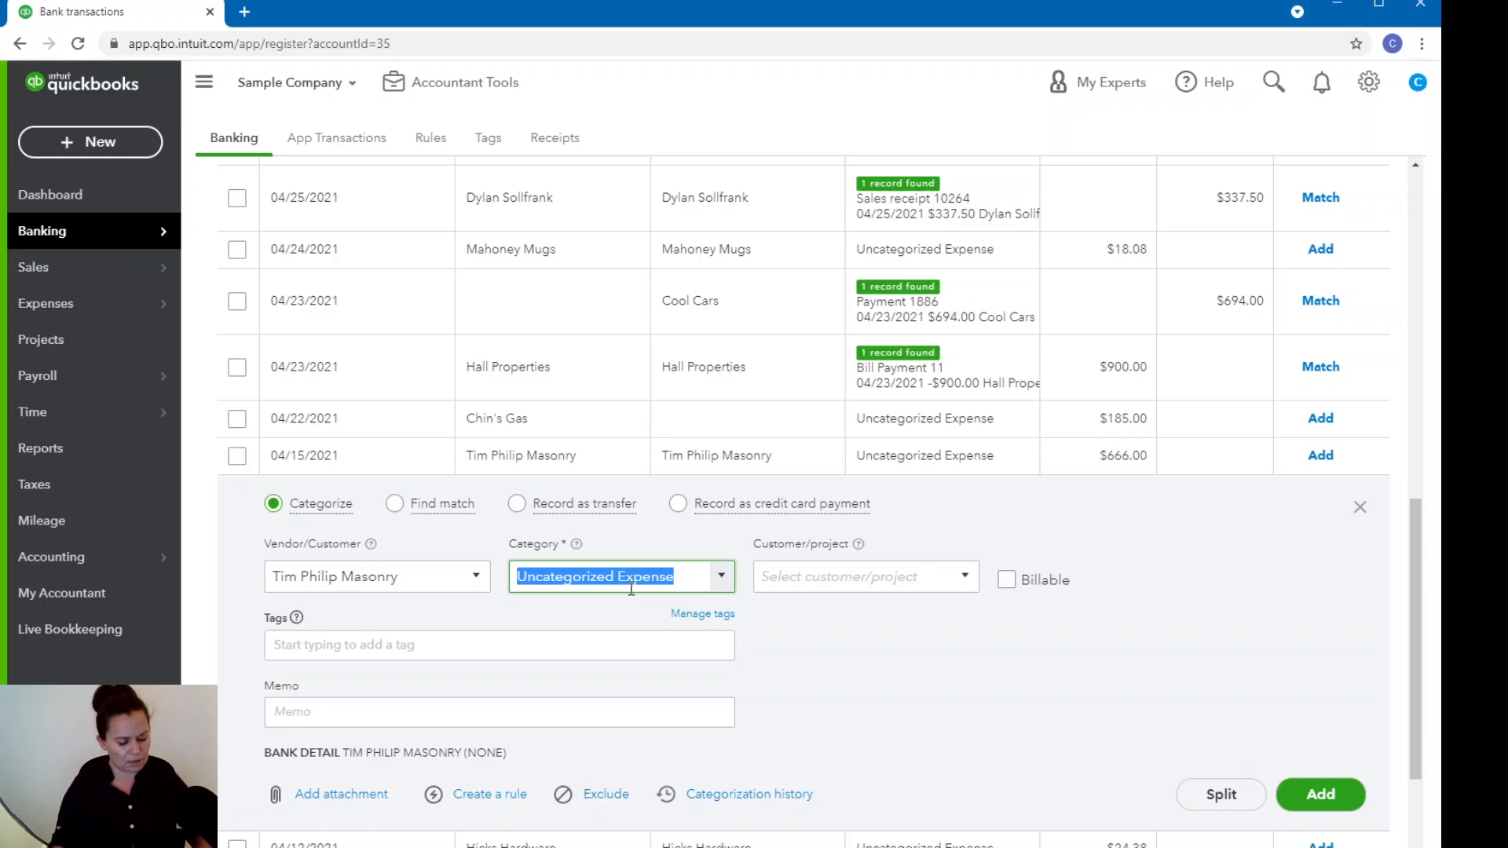
pyautogui.write('sub')
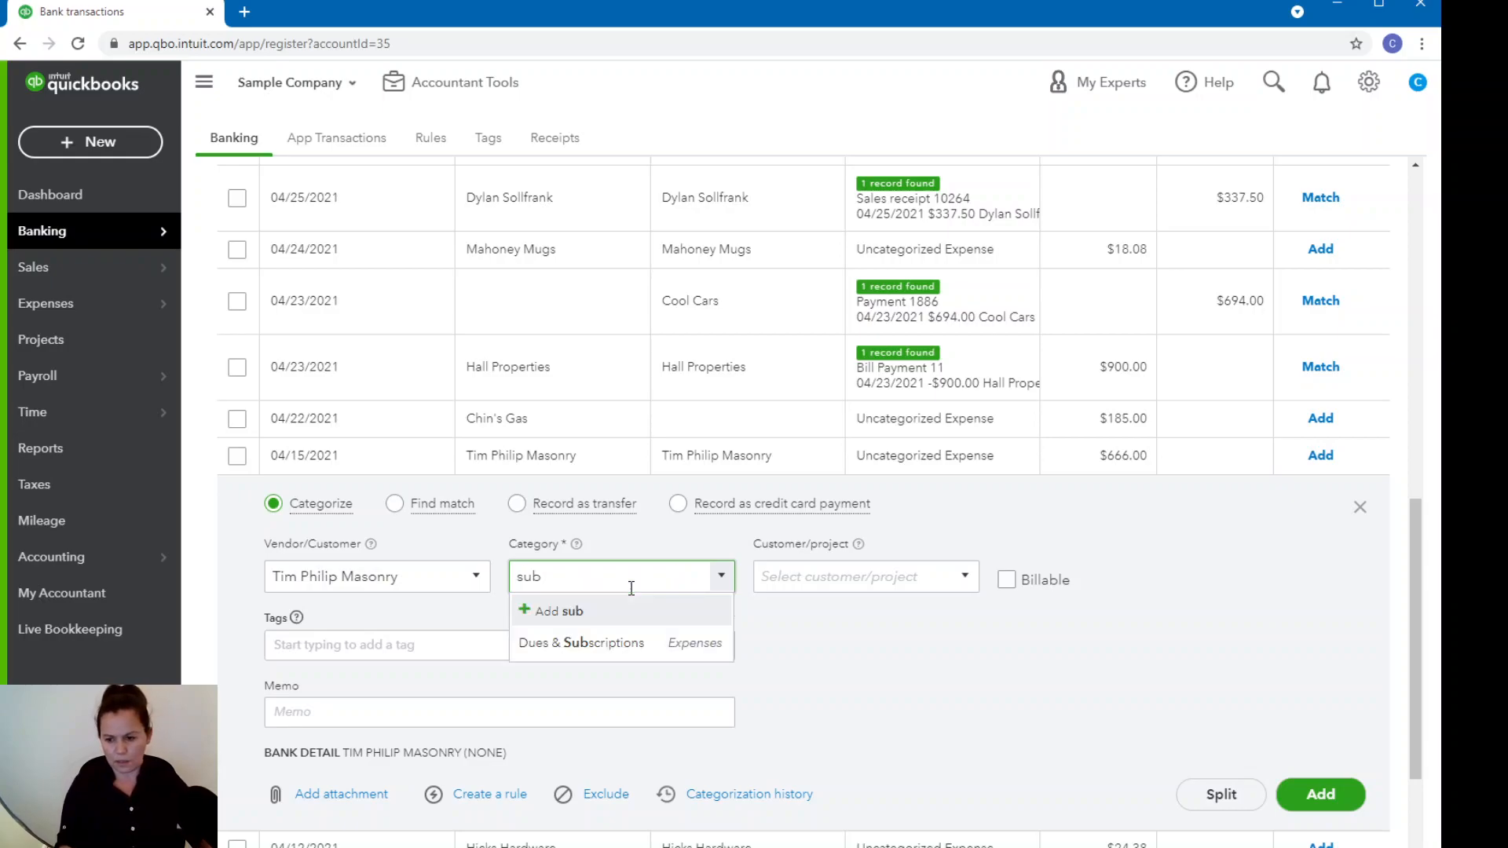
pyautogui.press('BackSpace')
pyautogui.press('BackSpace')
pyautogui.press('BackSpace')
pyautogui.write('contra')
pyautogui.press('BackSpace')
pyautogui.press('BackSpace')
pyautogui.press('BackSpace')
pyautogui.press('BackSpace')
pyautogui.press('BackSpace')
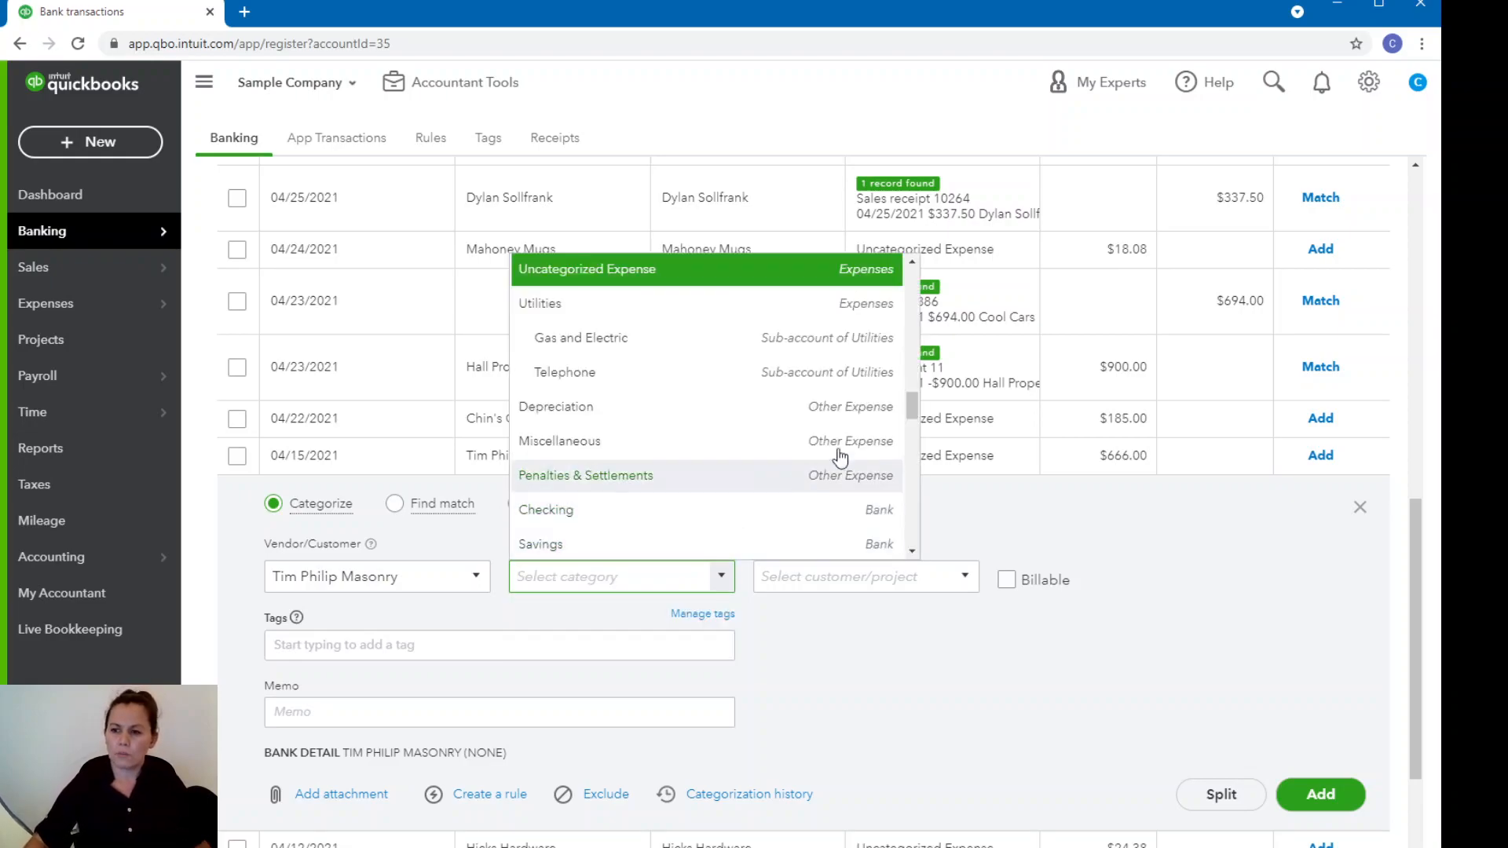
# Set the category of the $666.00 Tim Philip Masonry transaction to Landscaping Services:Labor.
pyautogui.moveTo(912, 397); pyautogui.dragTo(911, 503)
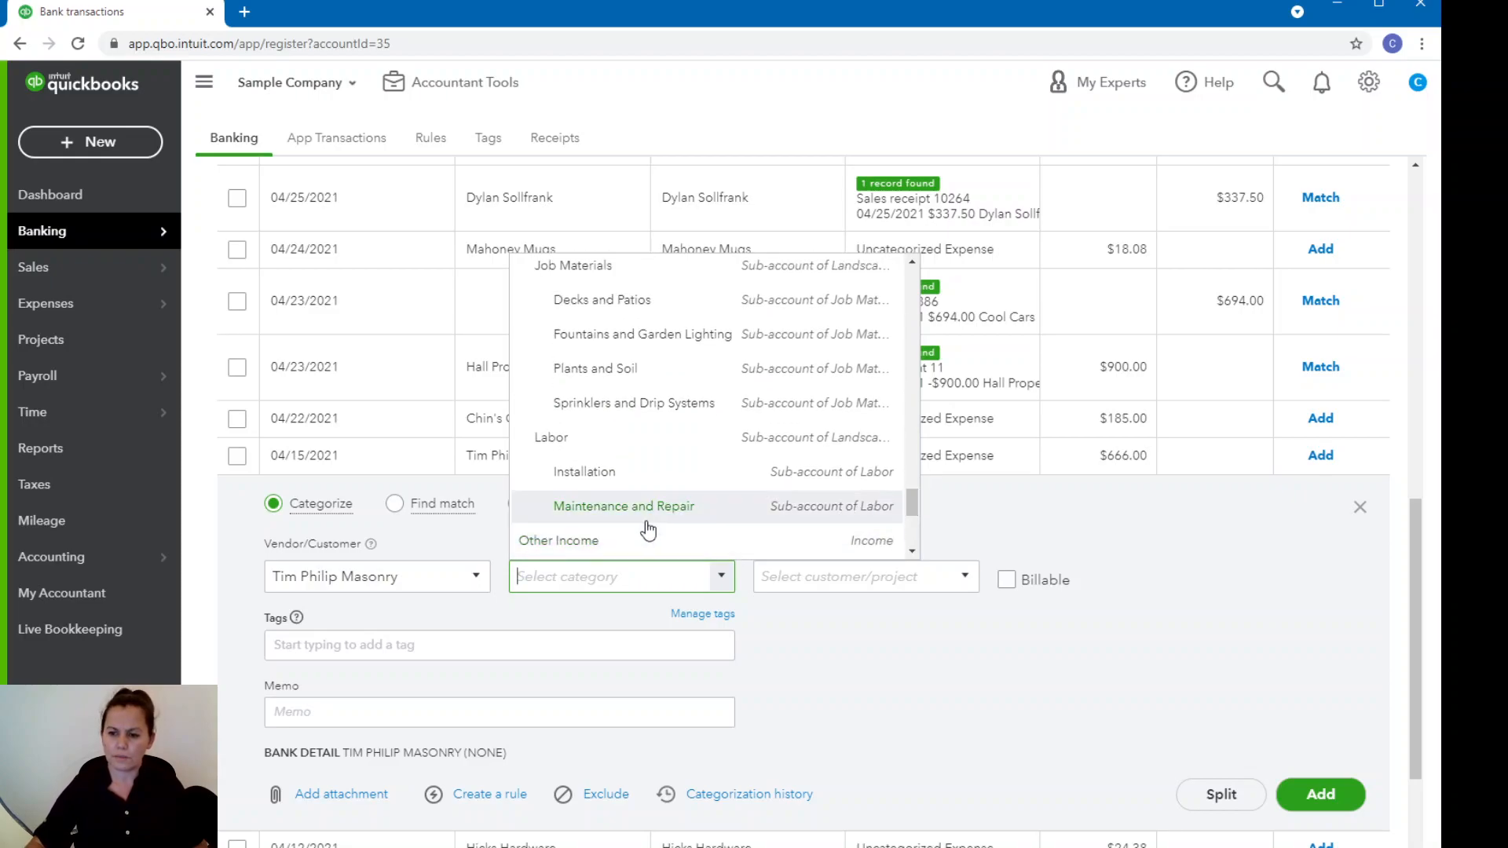
pyautogui.scroll(-1, 644, 528)
pyautogui.scroll(1, 648, 524)
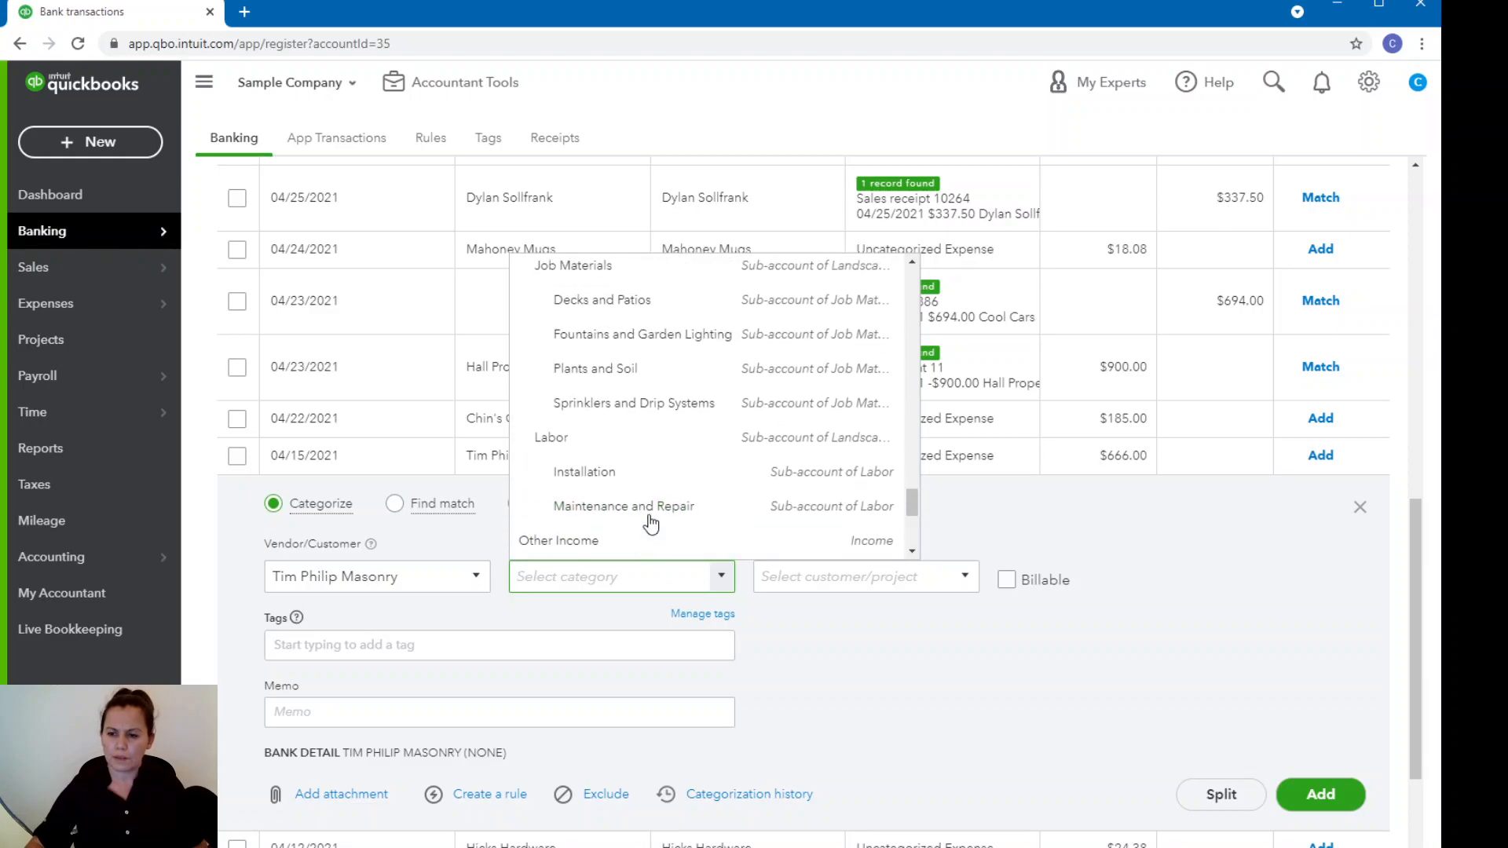
pyautogui.click(745, 446)
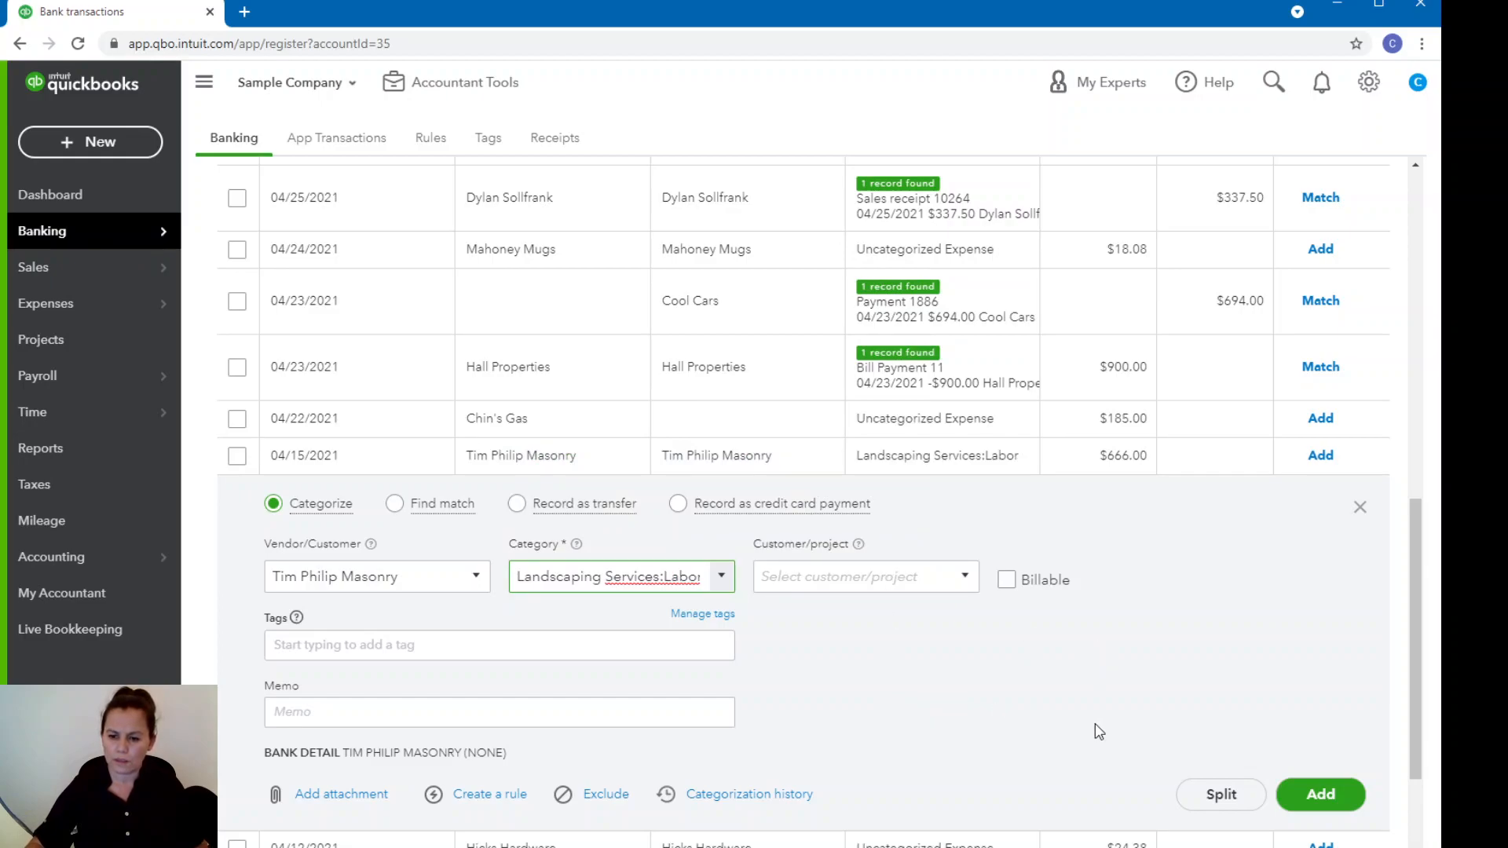
pyautogui.scroll(-1, 1099, 731)
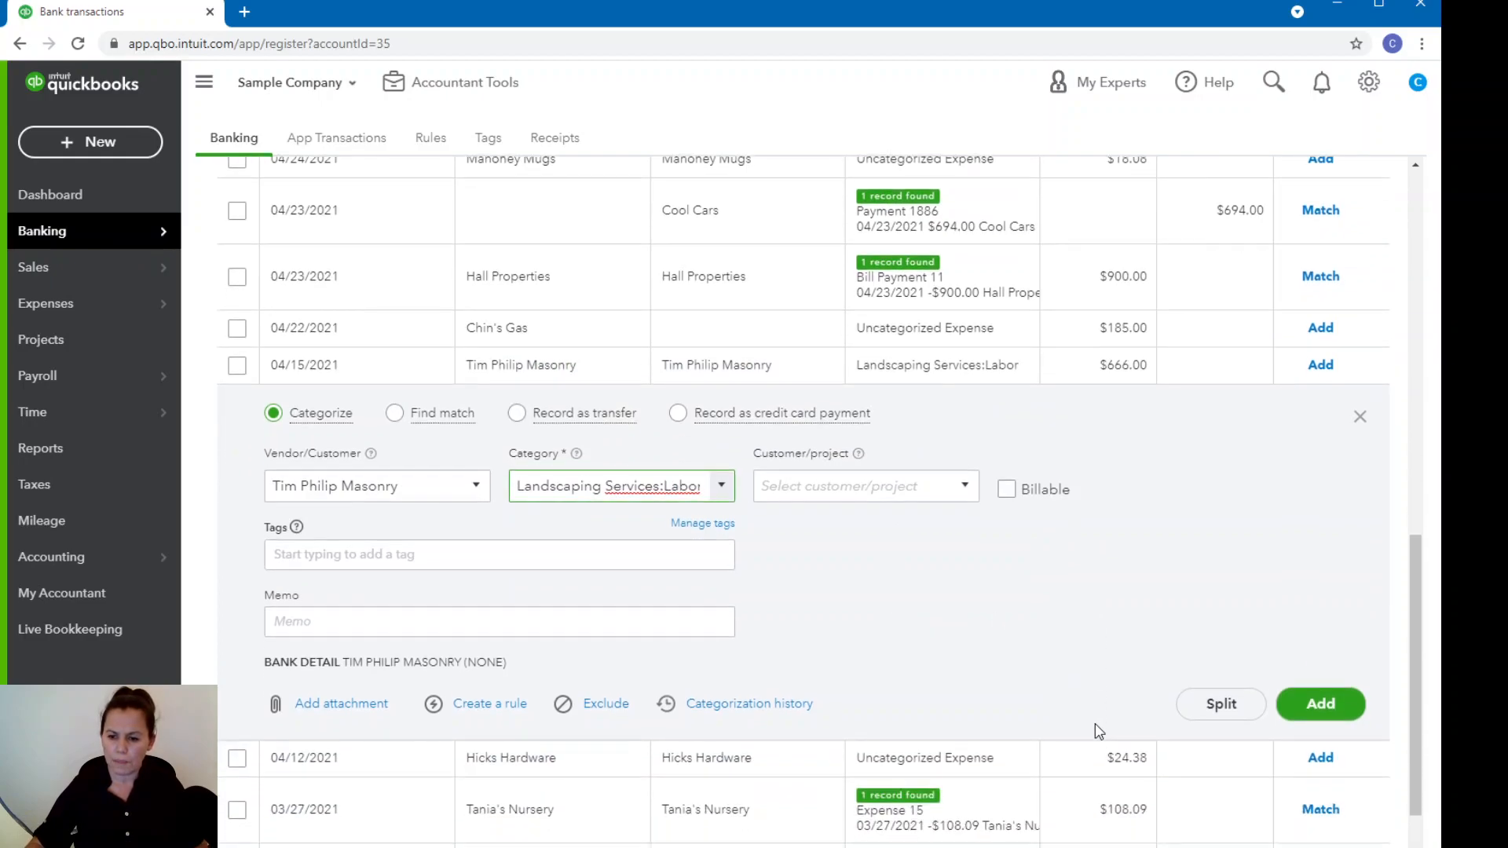
pyautogui.click(490, 704)
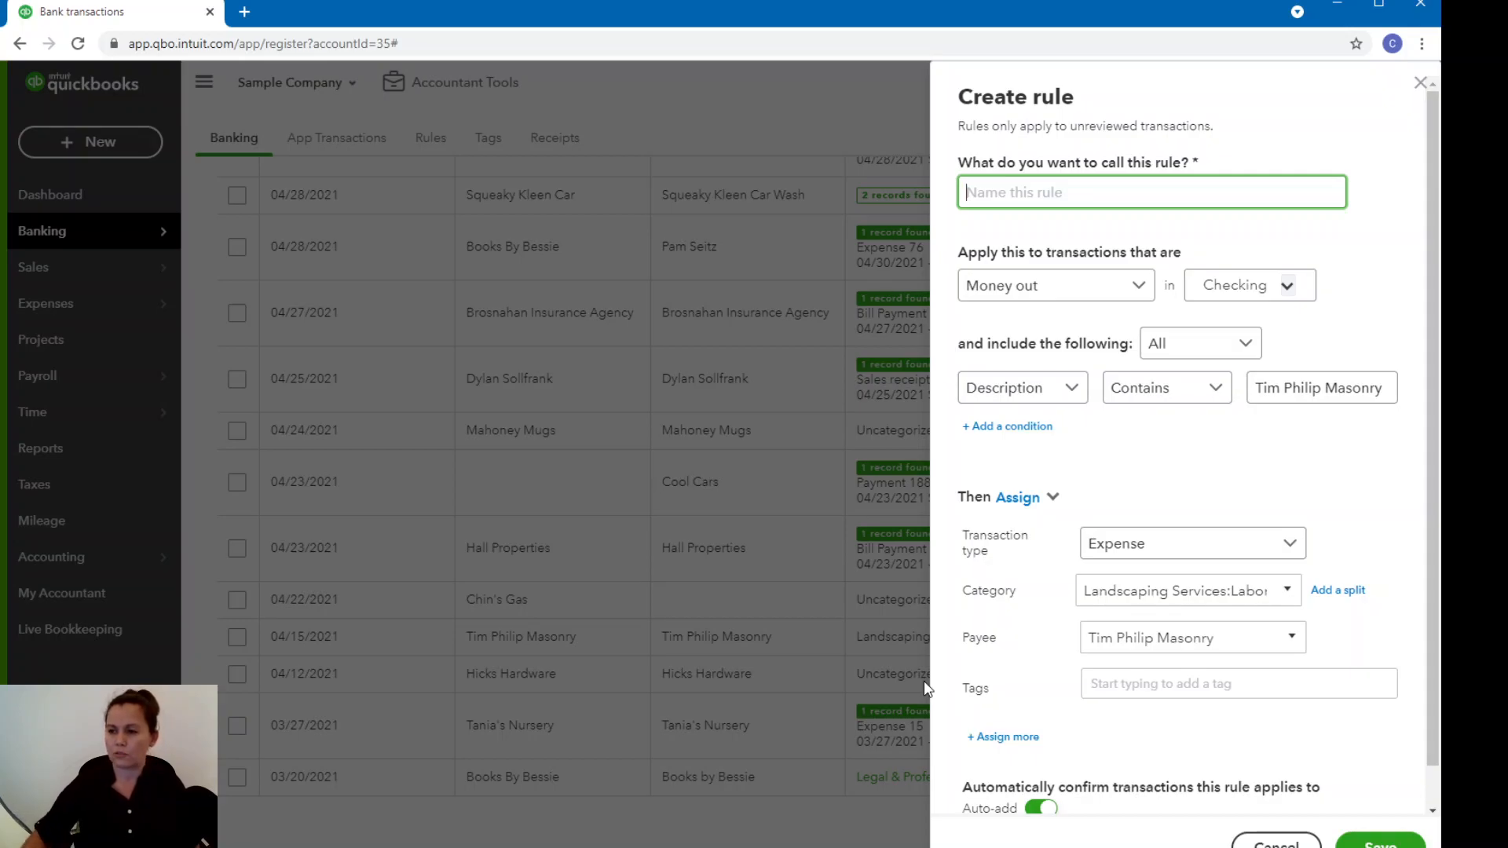
pyautogui.write('Tim Philip Masonry')
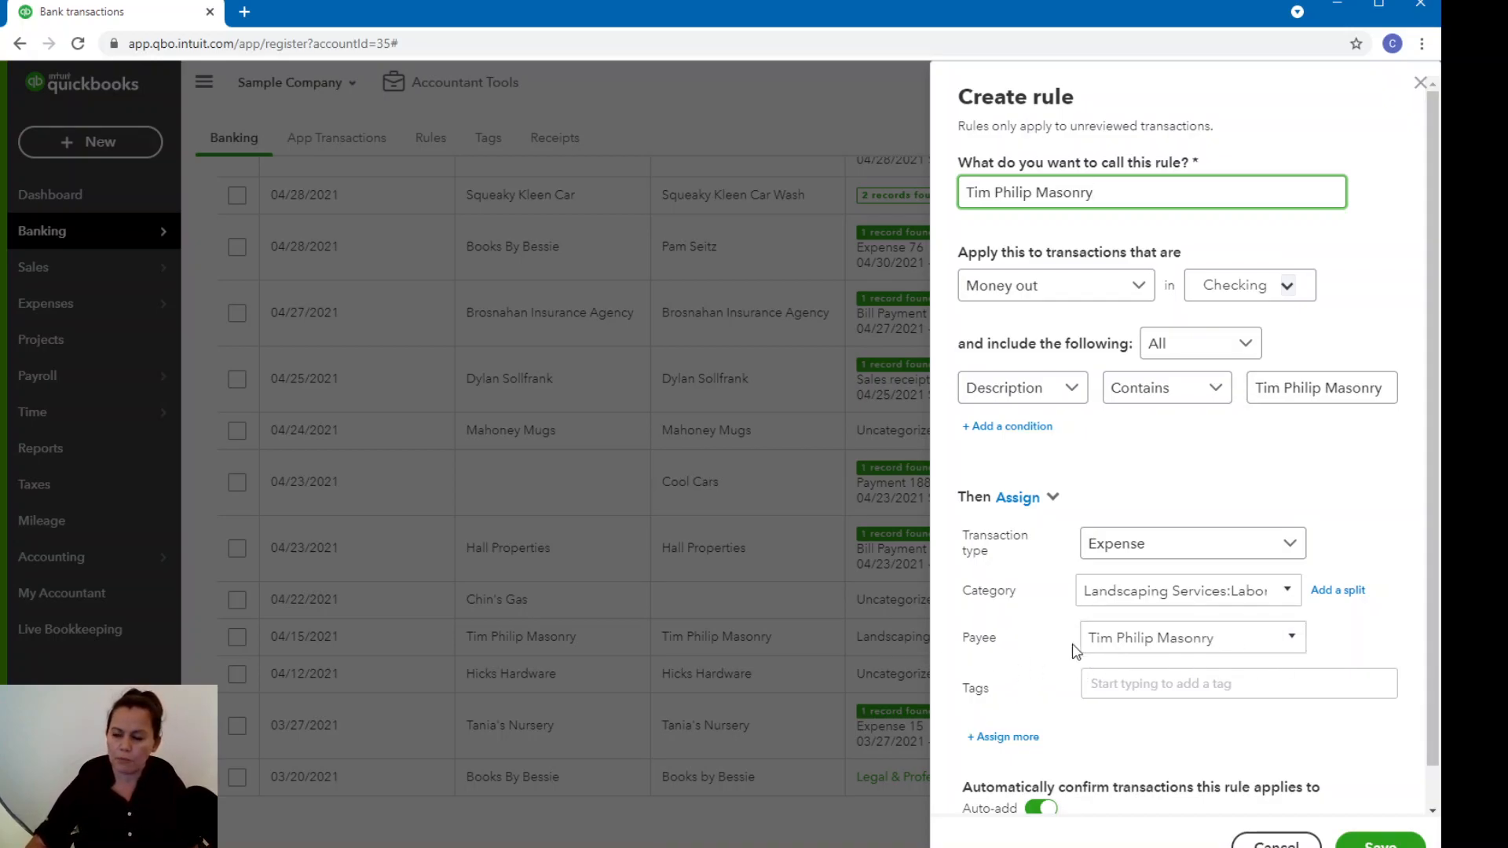
# Apply the rule to money-out transactions in all bank accounts.
pyautogui.scroll(-1, 1333, 657)
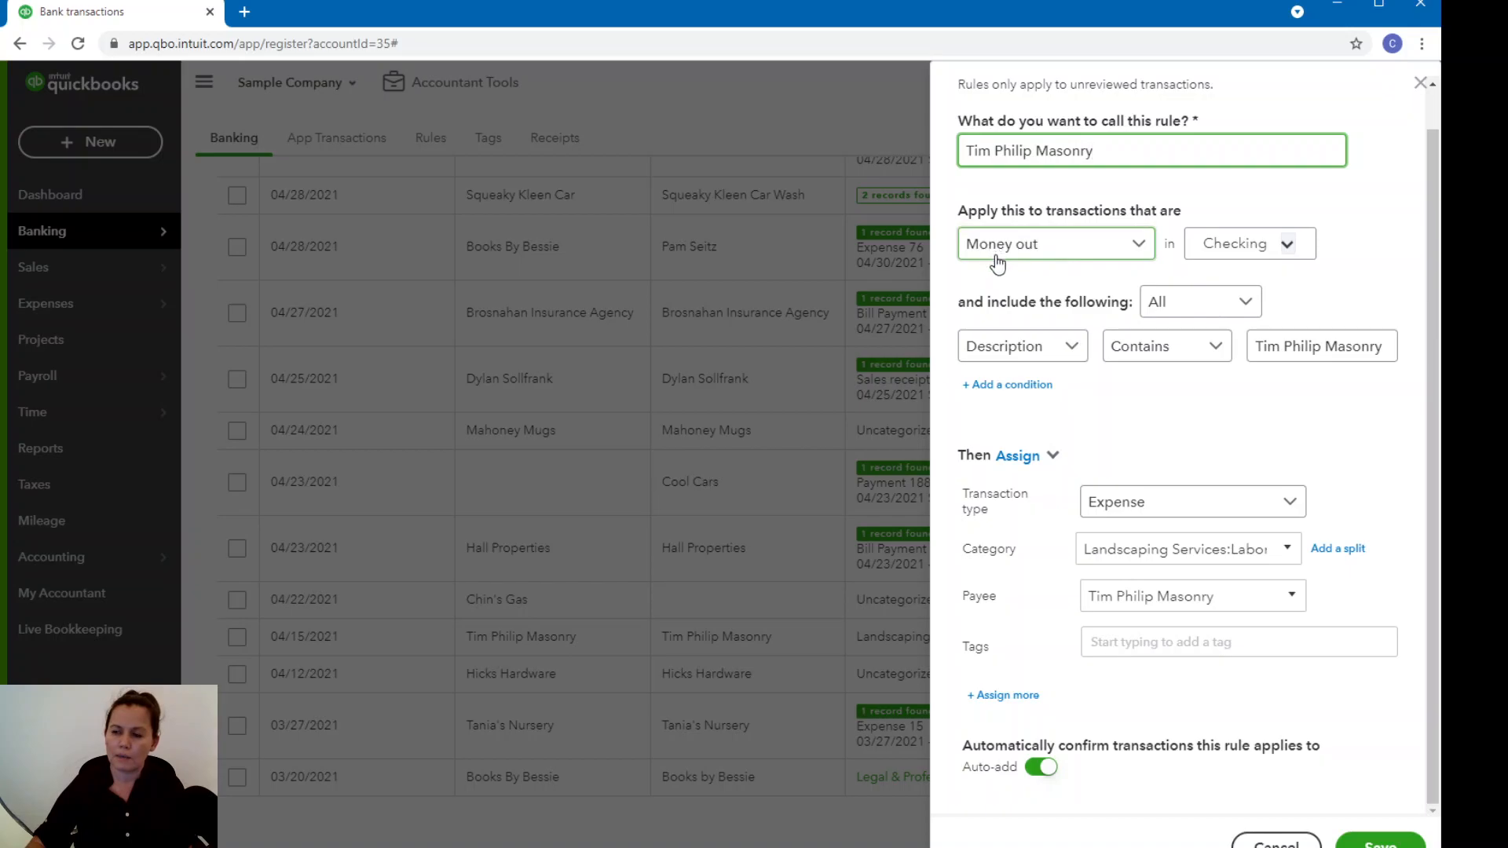
pyautogui.click(1287, 252)
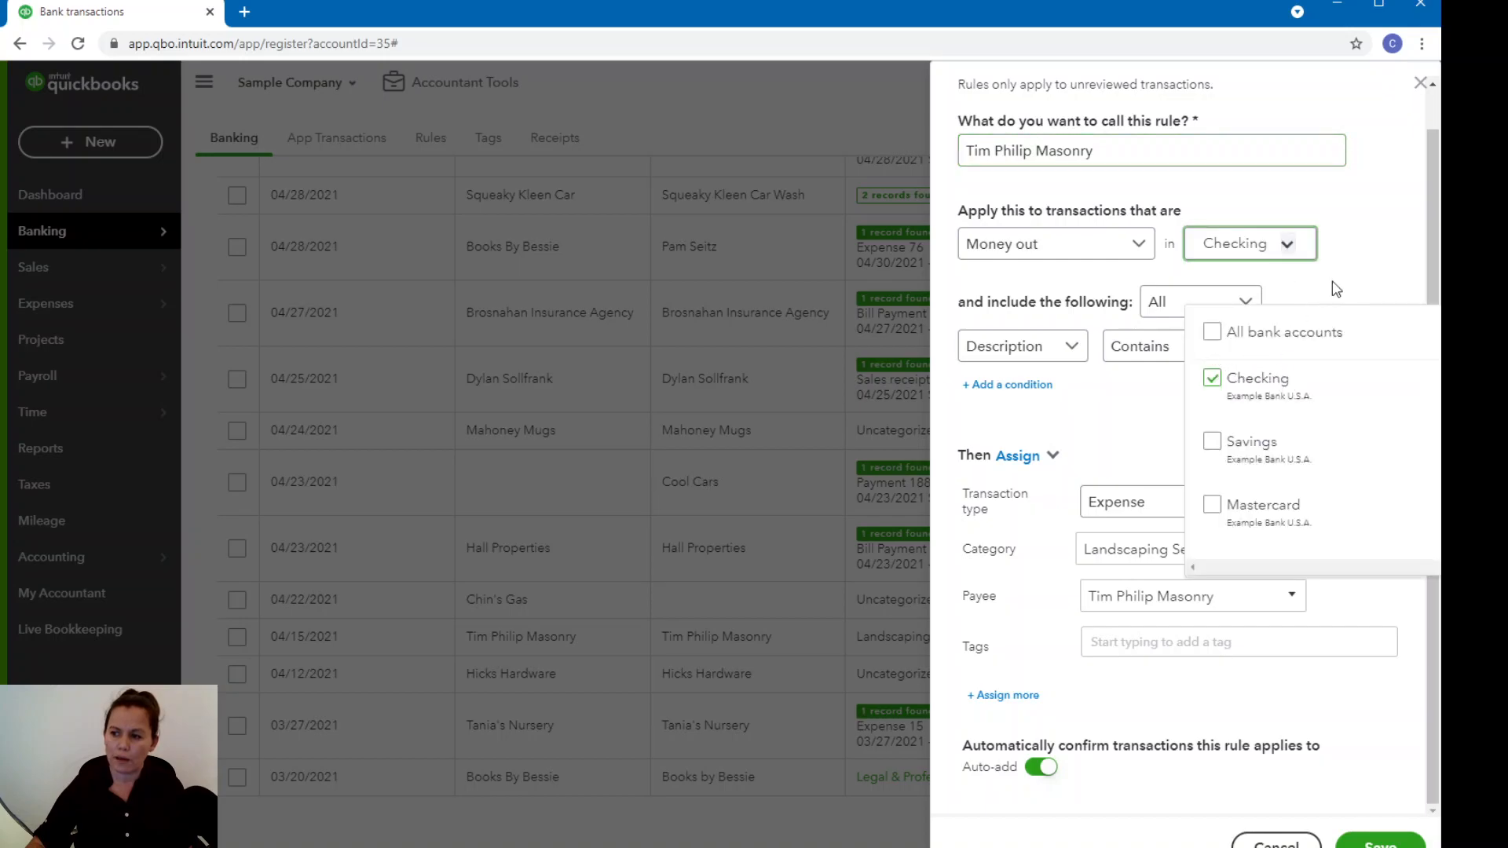
pyautogui.click(1286, 250)
pyautogui.click(1287, 250)
pyautogui.click(1213, 334)
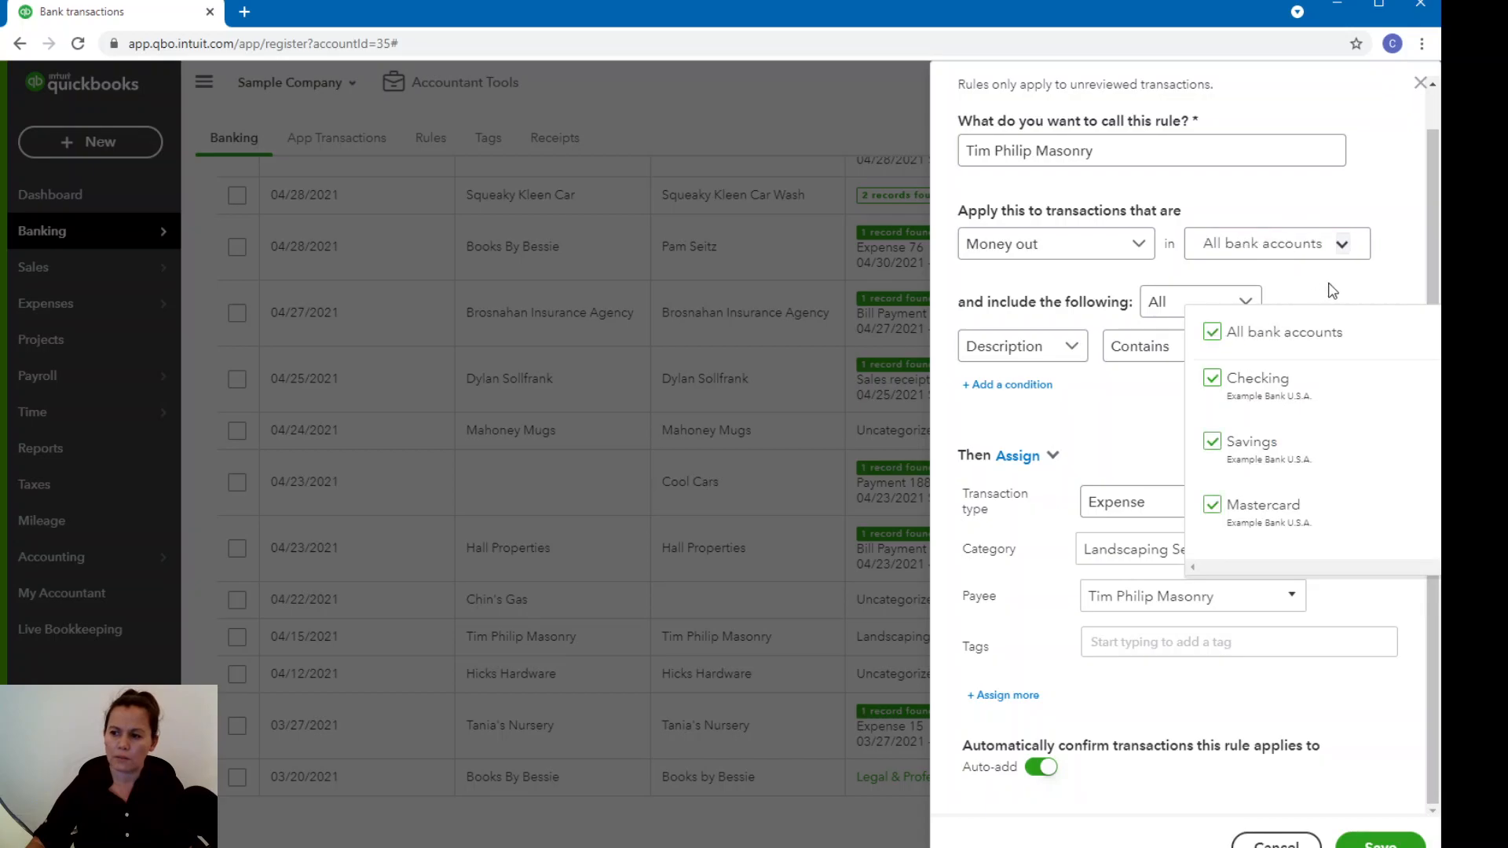
pyautogui.click(1344, 247)
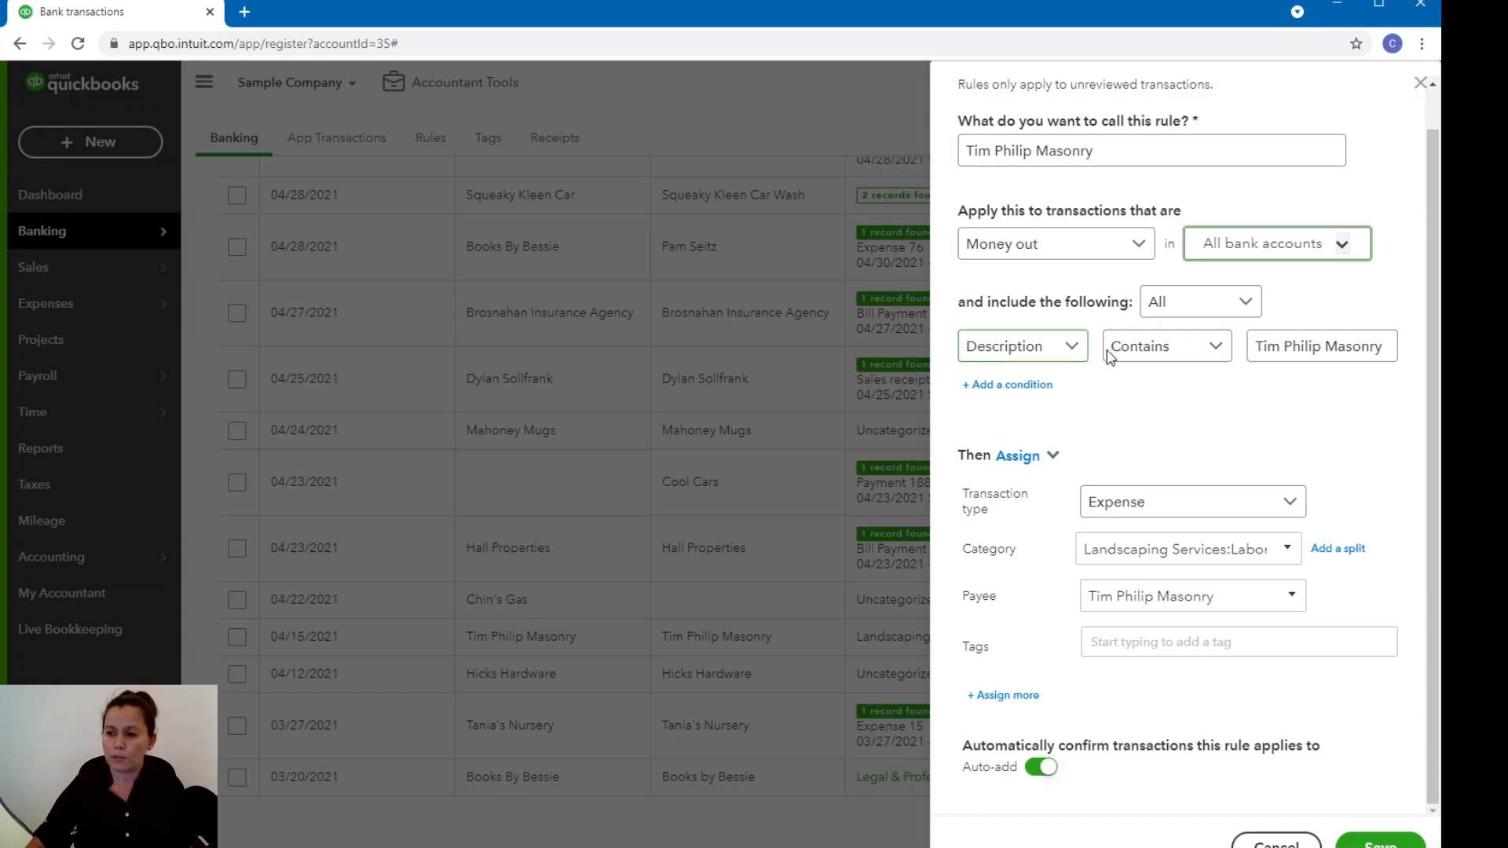
# Check the operators available for the rule's condition and try basing the condition on Amount equals.
pyautogui.click(1213, 354)
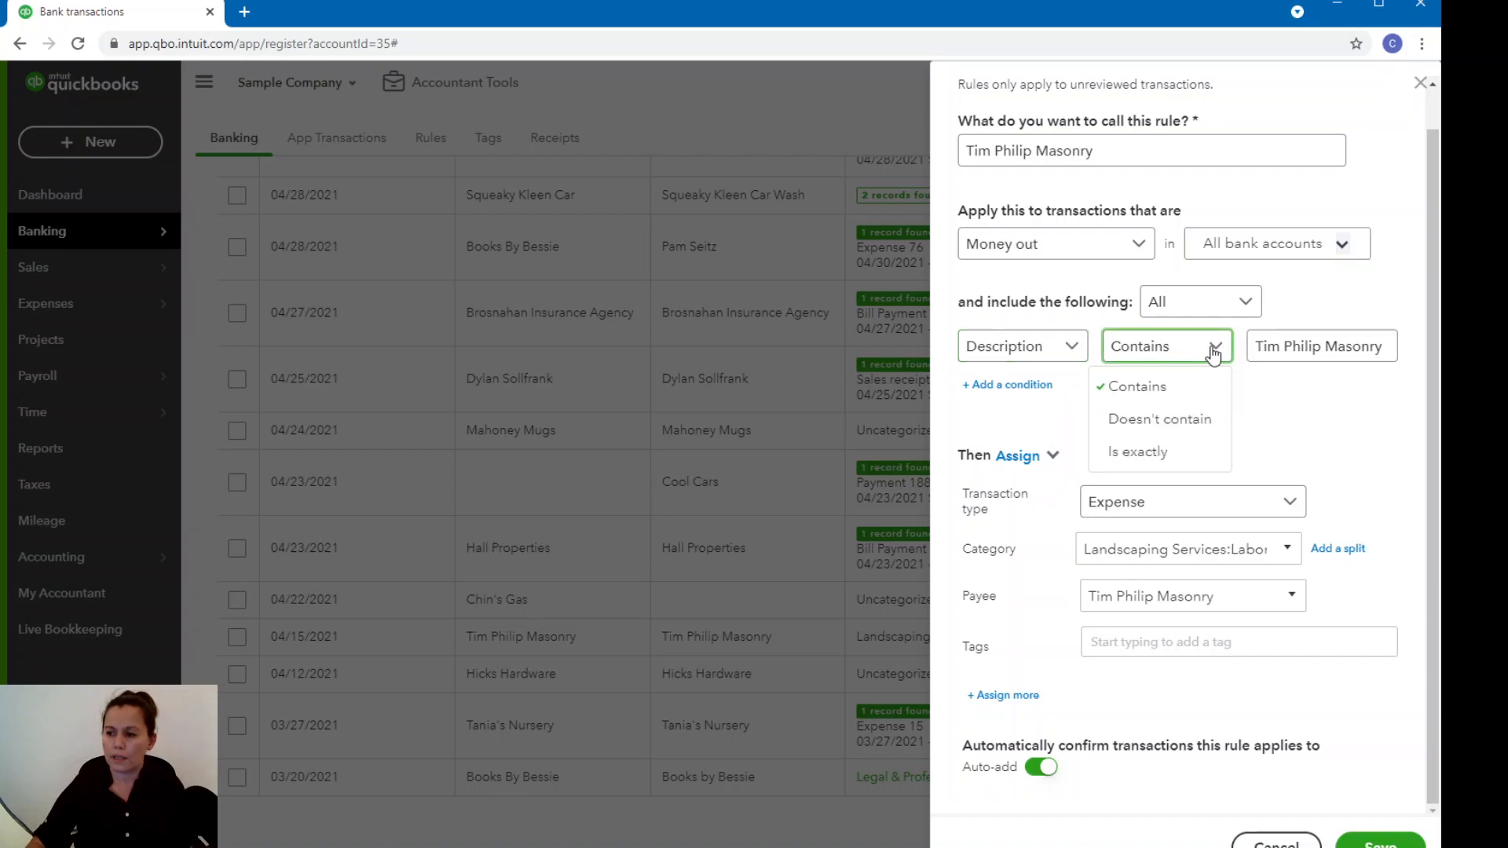
pyautogui.click(1213, 353)
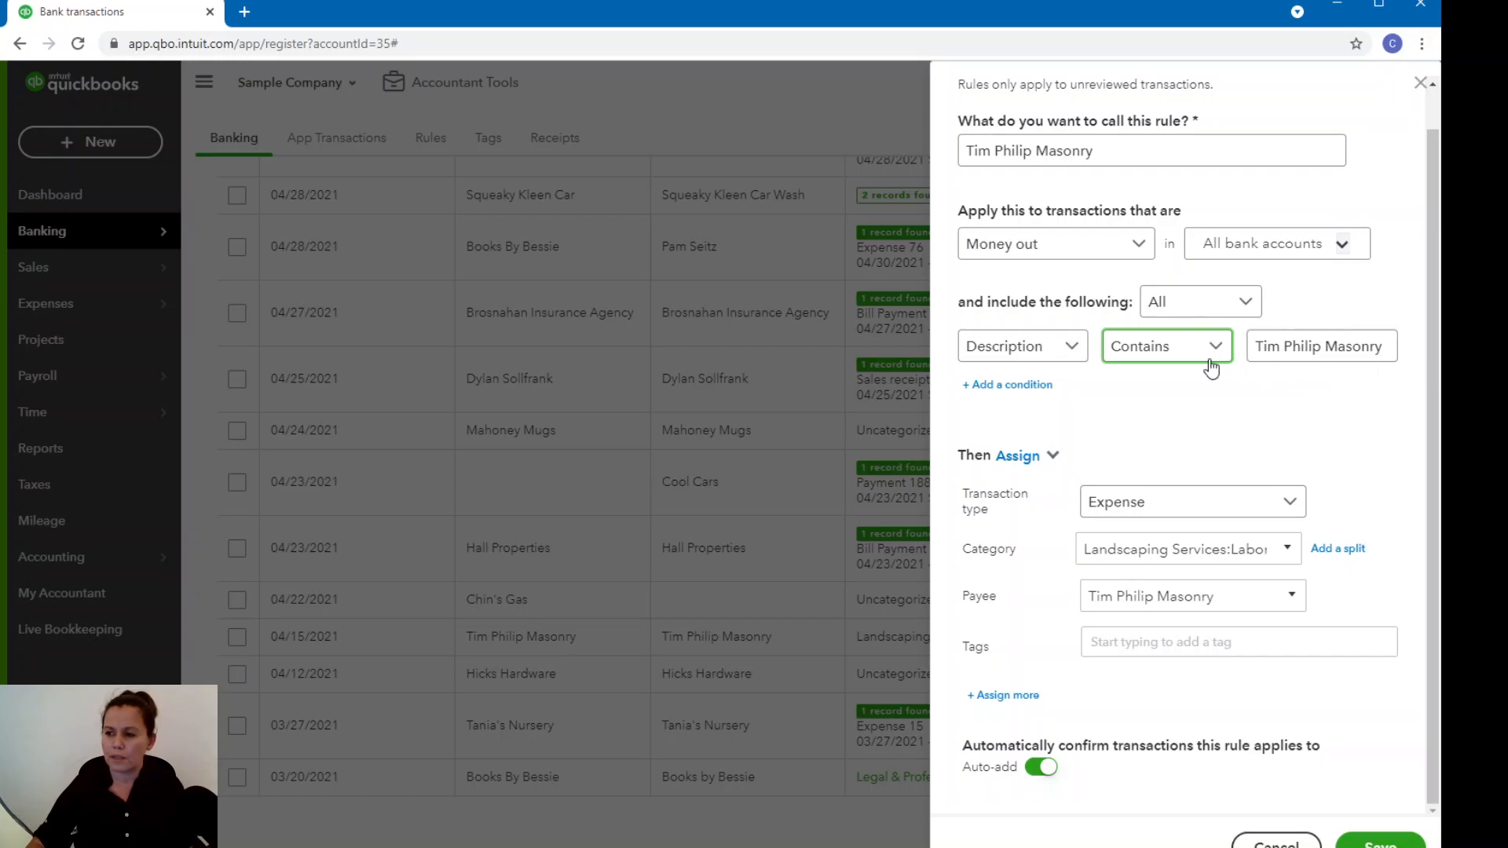
pyautogui.click(1074, 351)
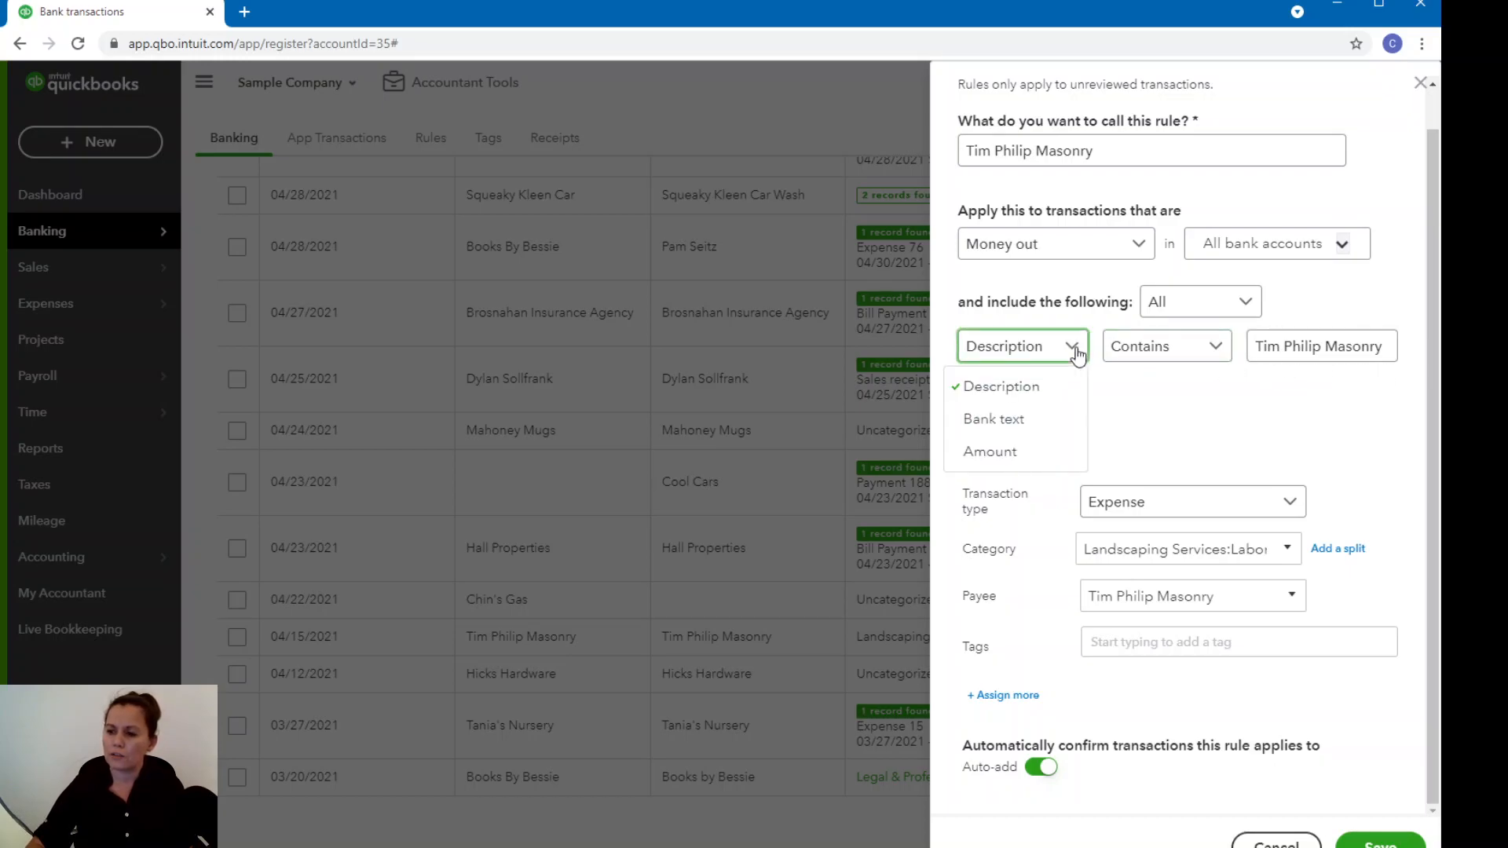
pyautogui.click(1033, 451)
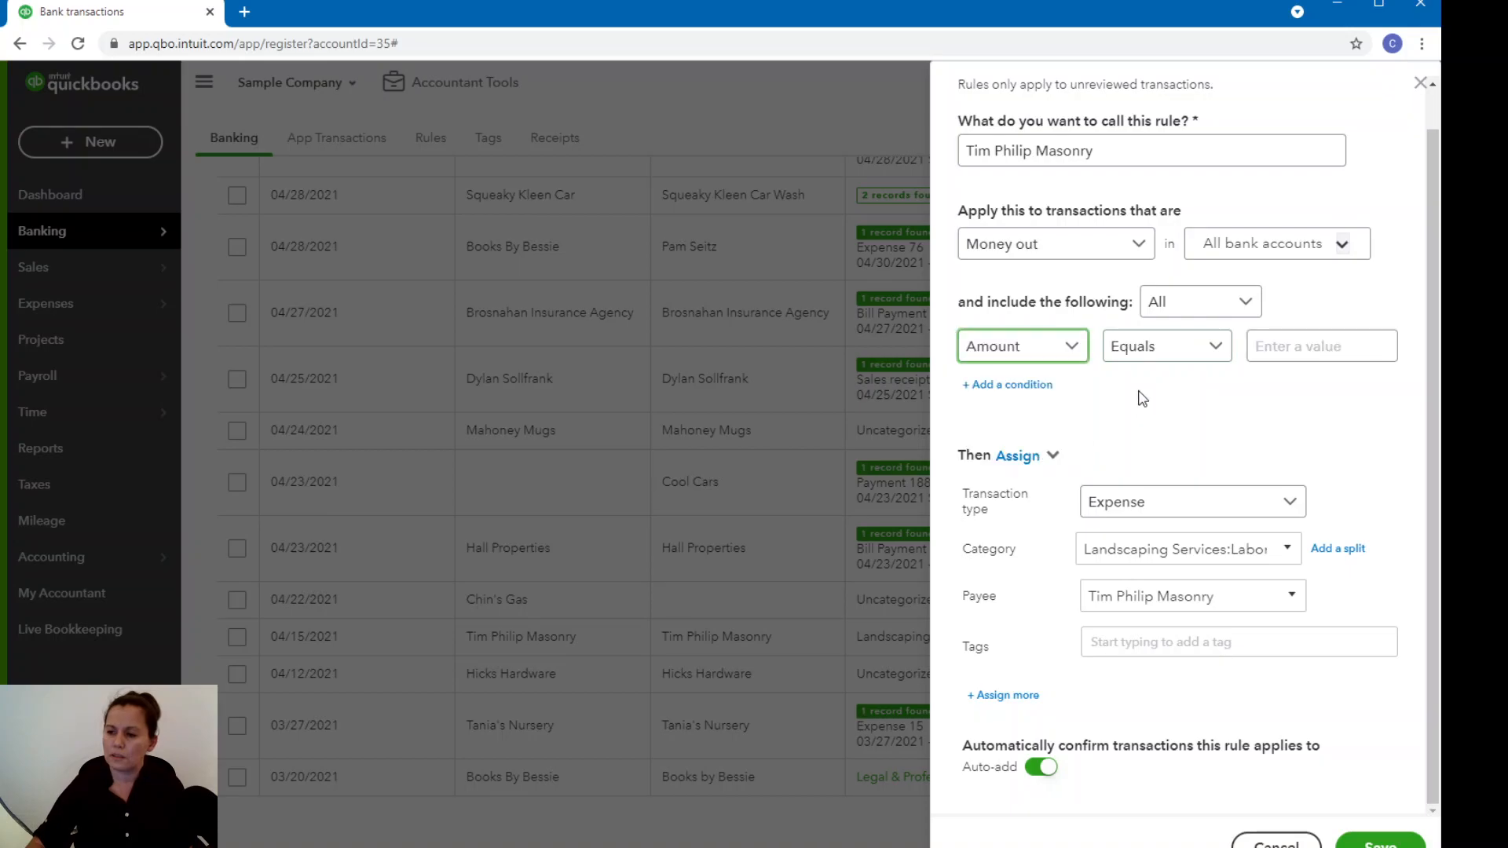
pyautogui.click(1266, 348)
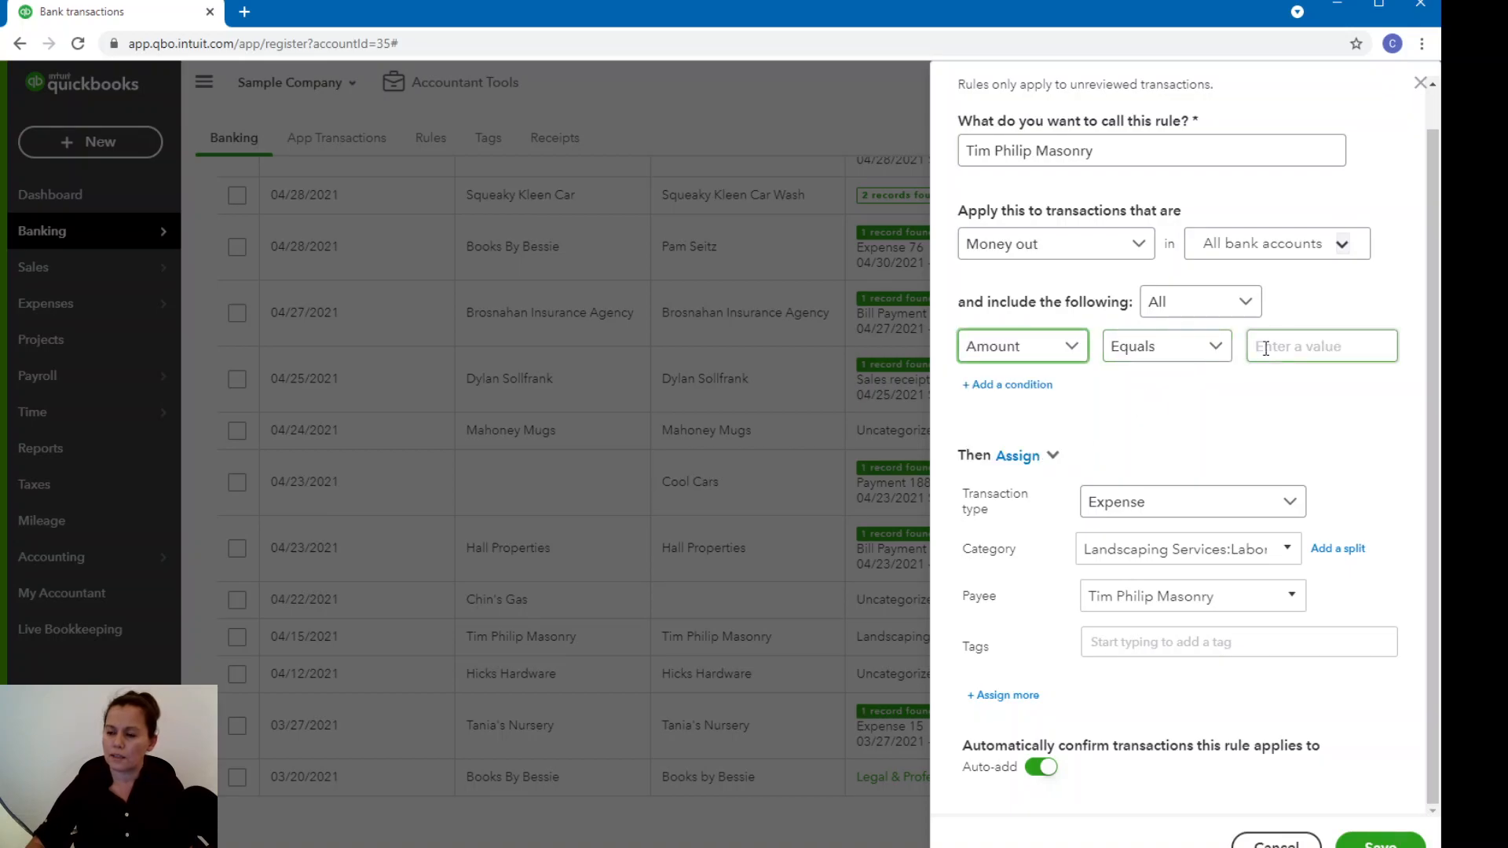
pyautogui.click(1265, 349)
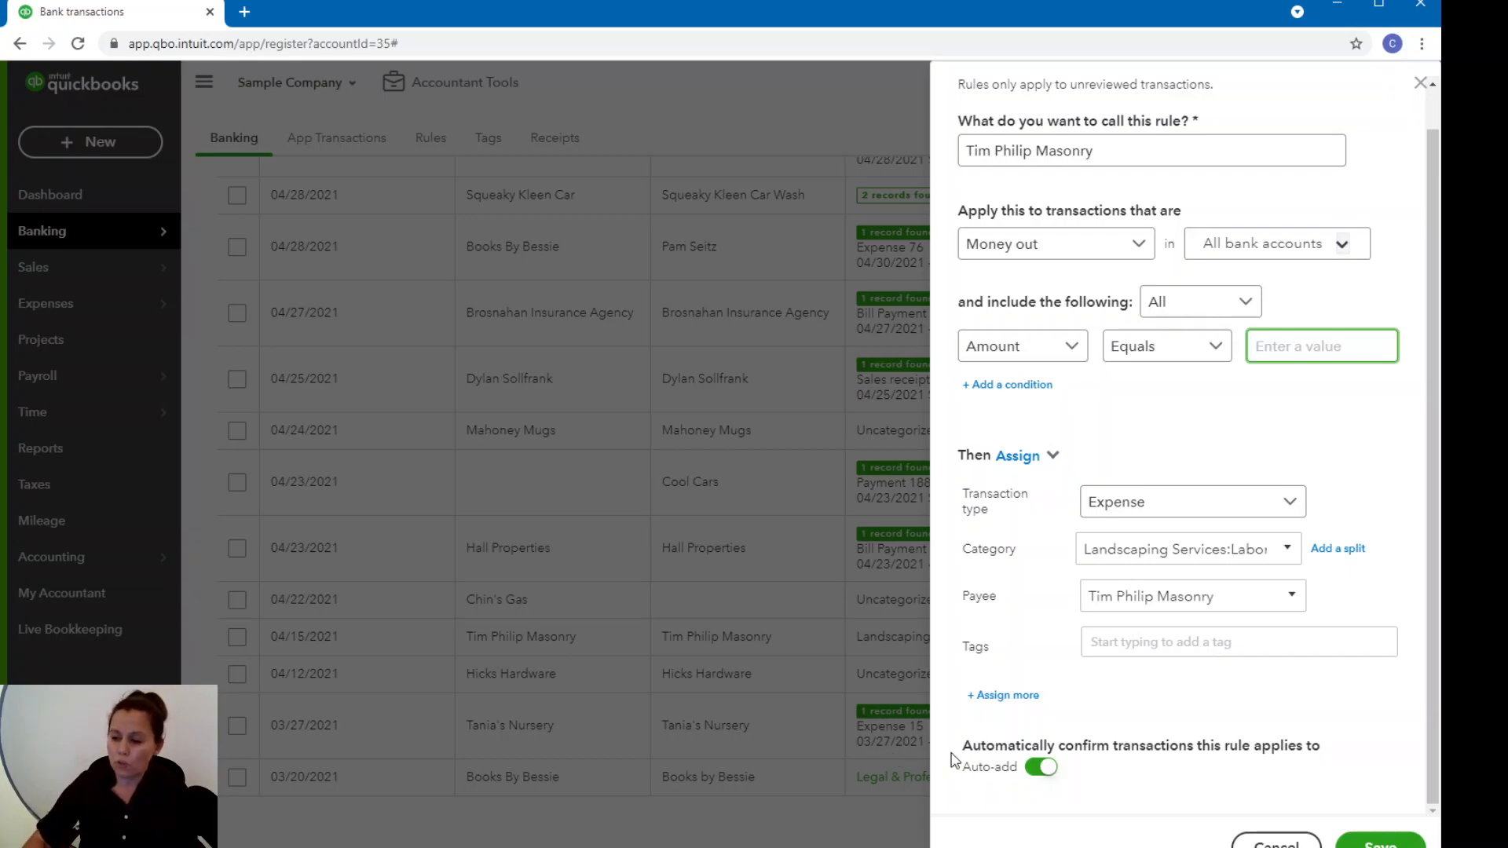
# Turn off auto-add for the rule and set its condition back to Description contains Tim Philip Masonry.
pyautogui.click(1034, 773)
pyautogui.click(1038, 768)
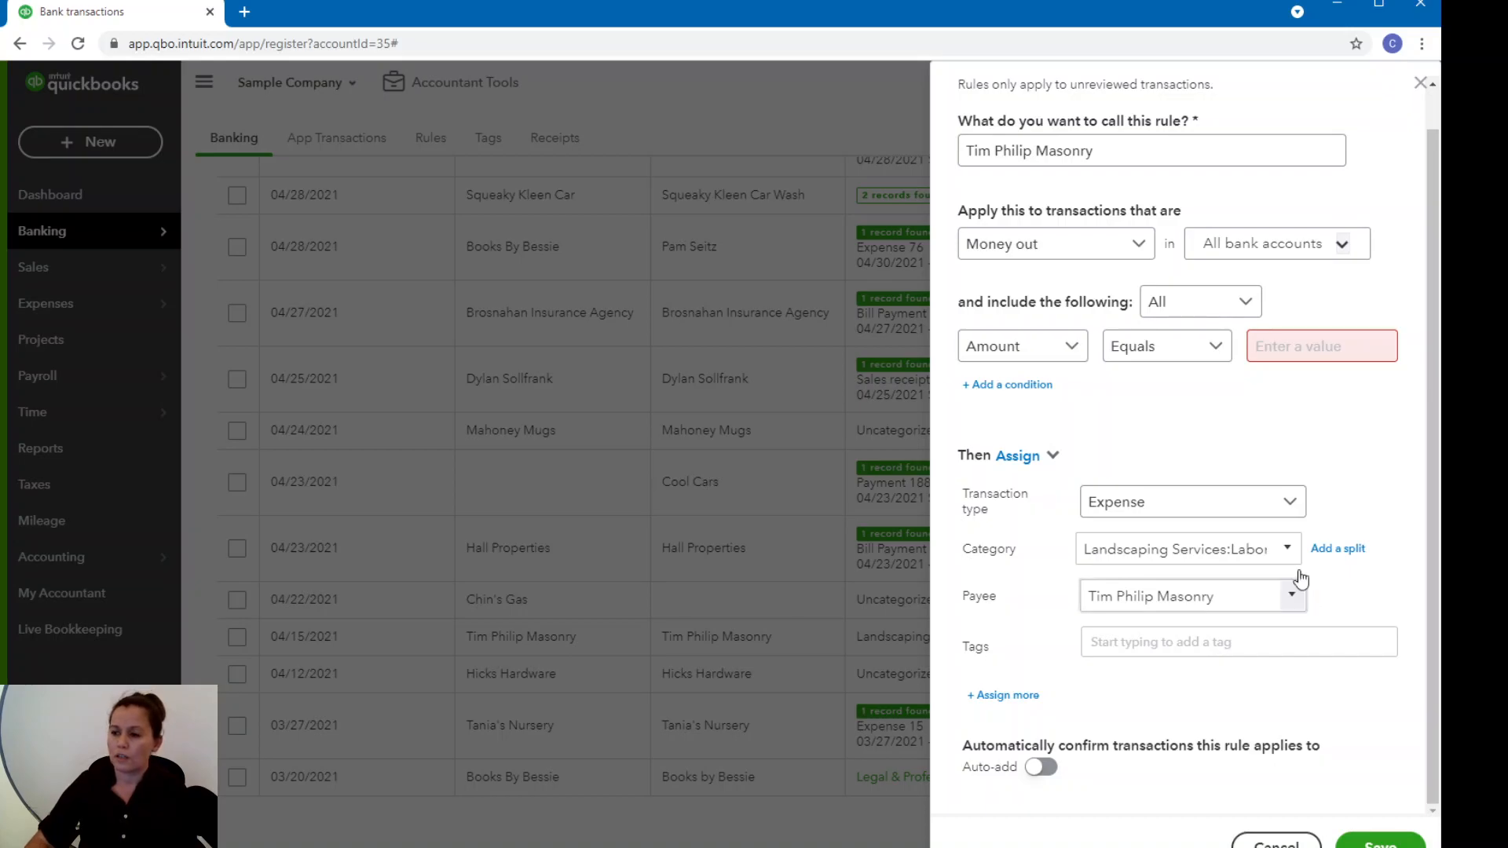
pyautogui.click(1077, 349)
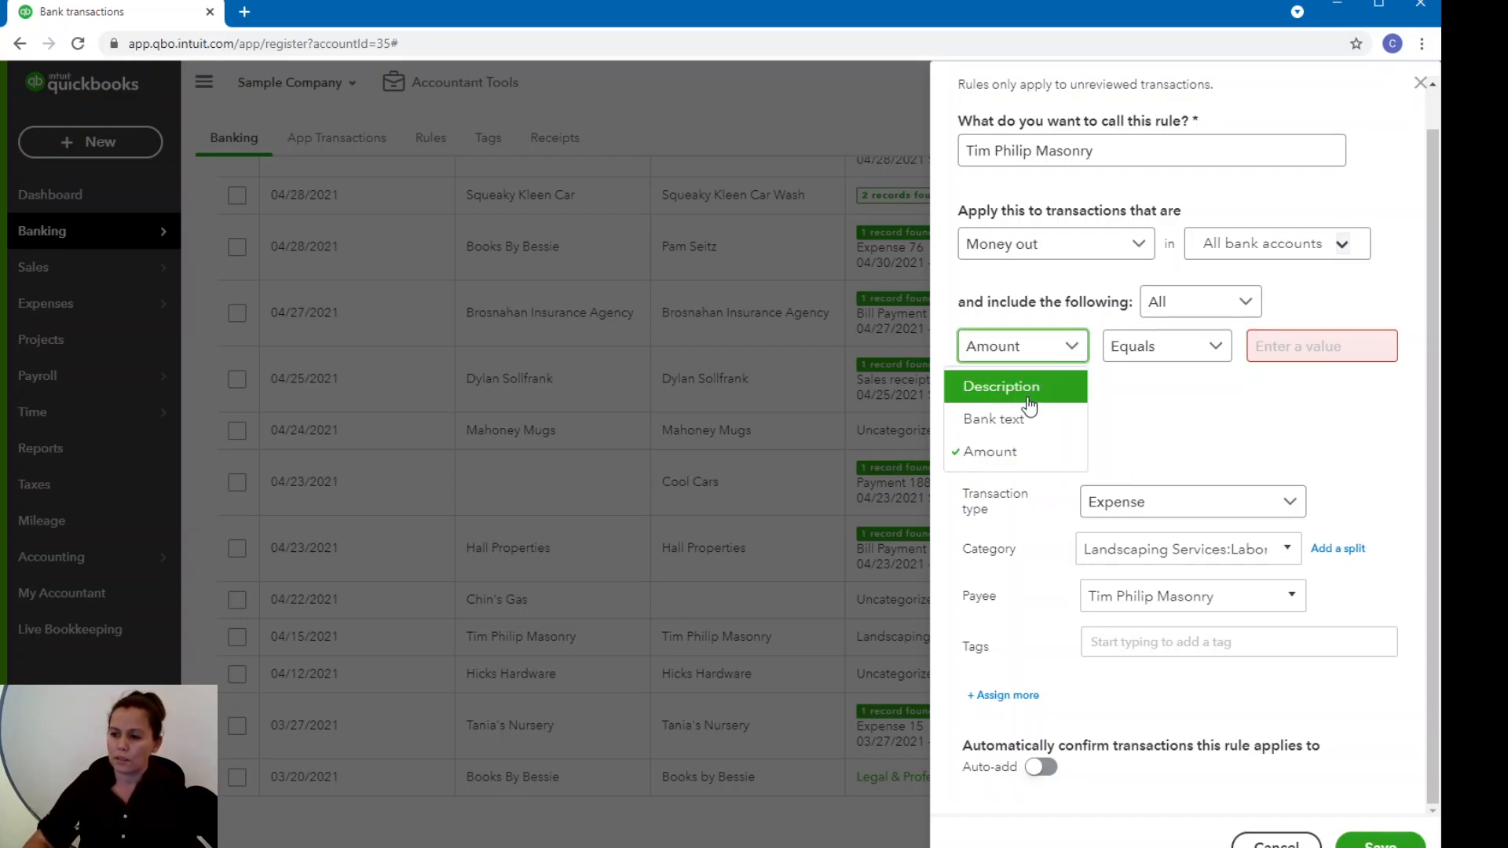
pyautogui.click(1001, 386)
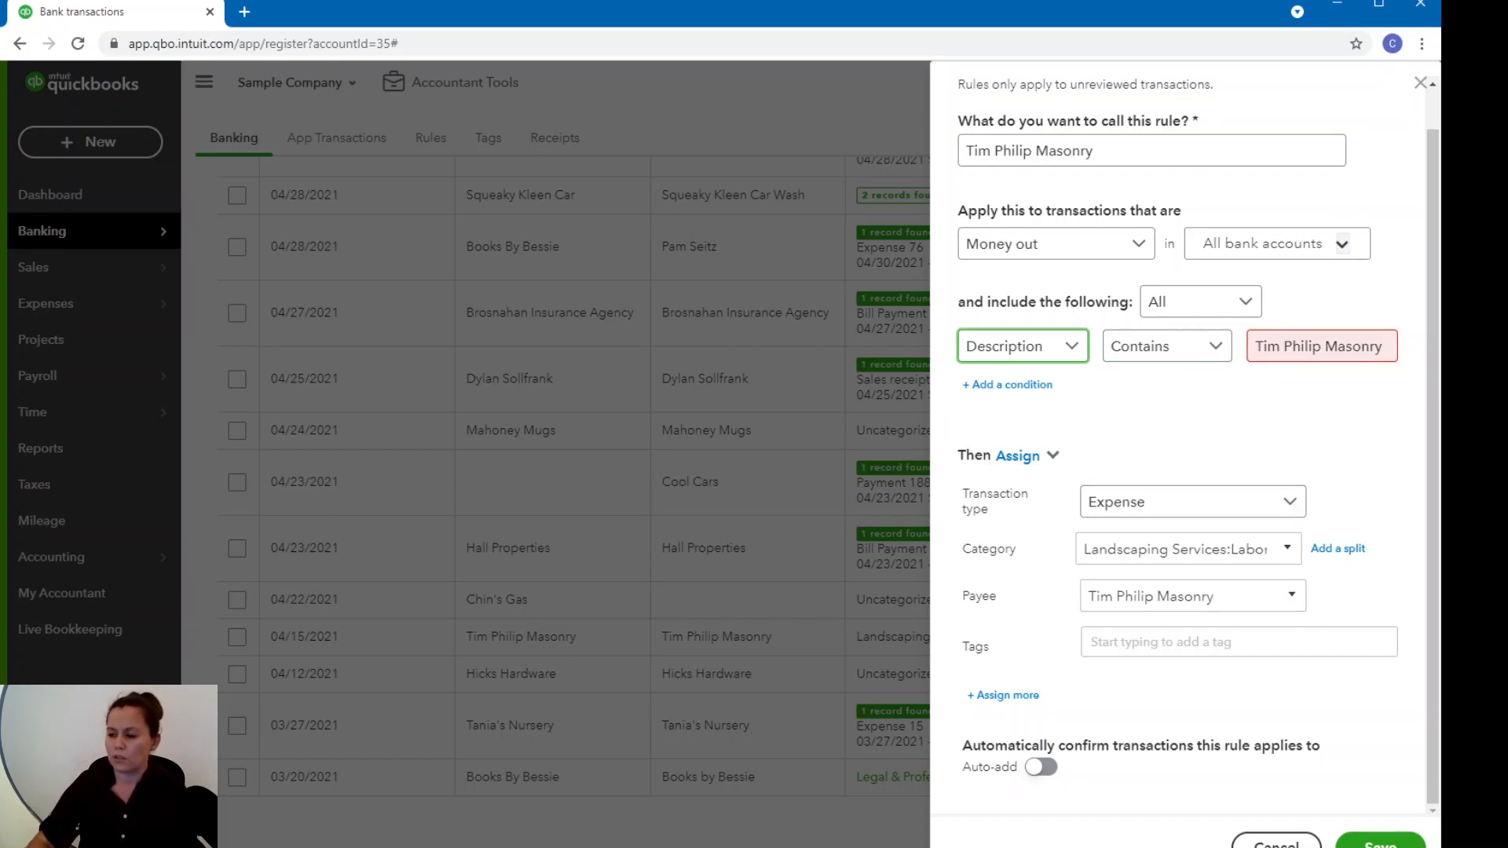
# Save the Tim Philip Masonry rule and add the 04/15/2021 Tim Philip Masonry transaction it categorizes to the books.
pyautogui.click(1374, 844)
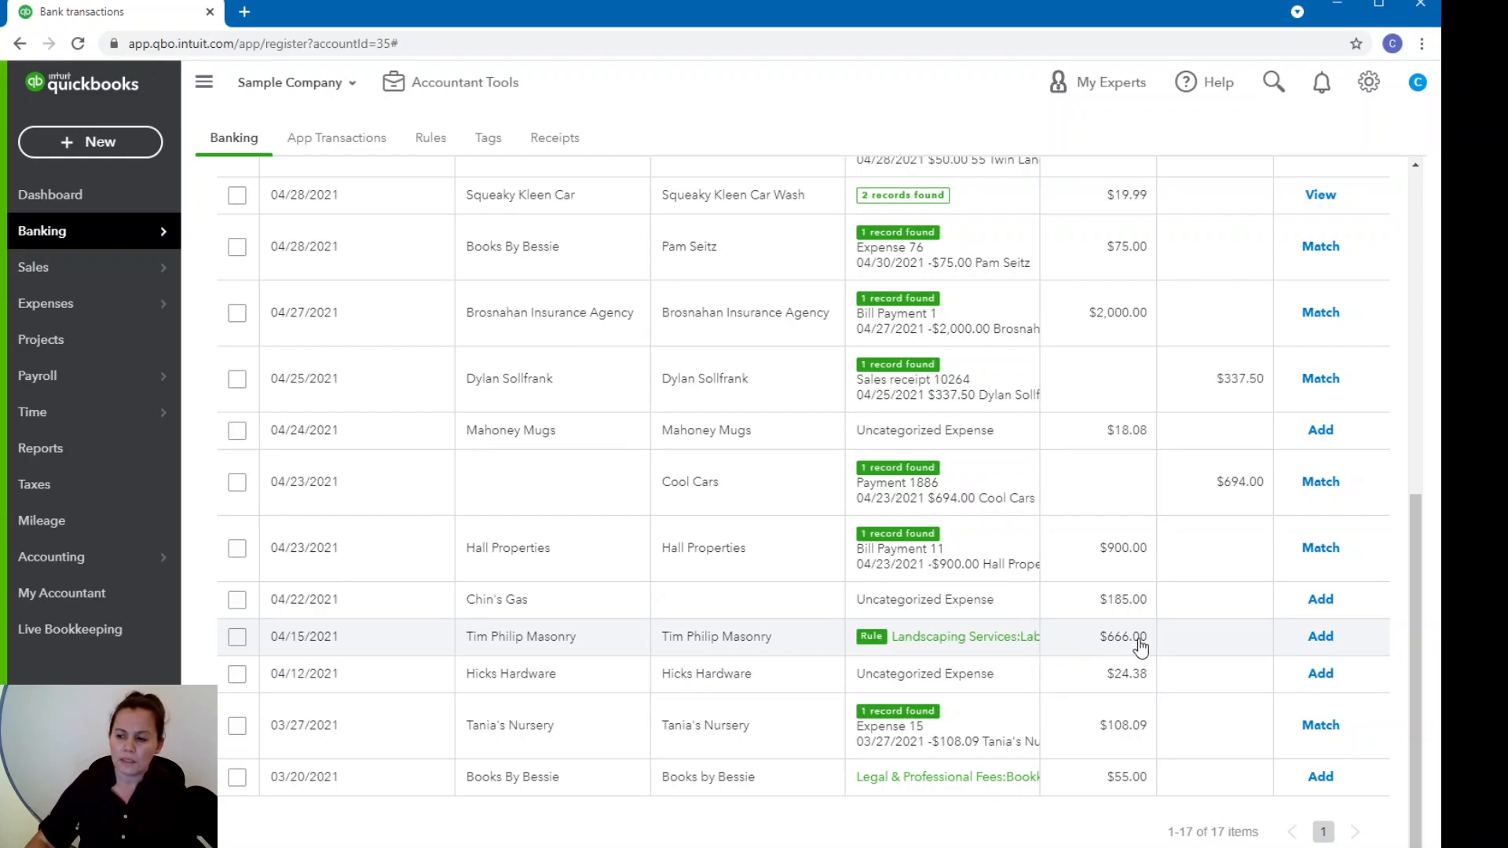
pyautogui.click(1320, 637)
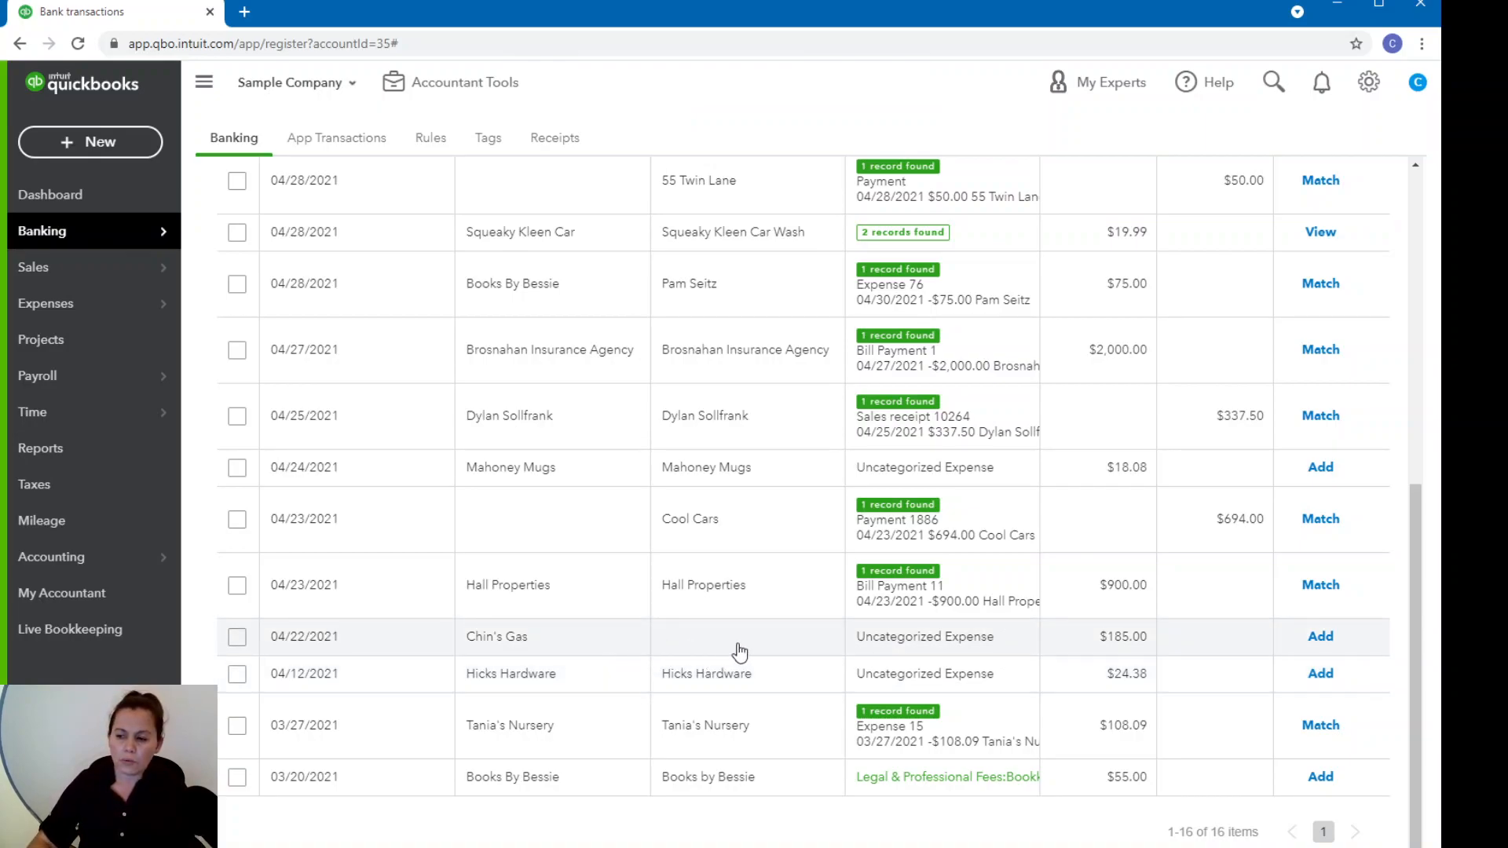
# View the suggested matches for the 04/22/2021 Chin's Gas transaction and leave the matching page without matching anything.
pyautogui.click(1131, 648)
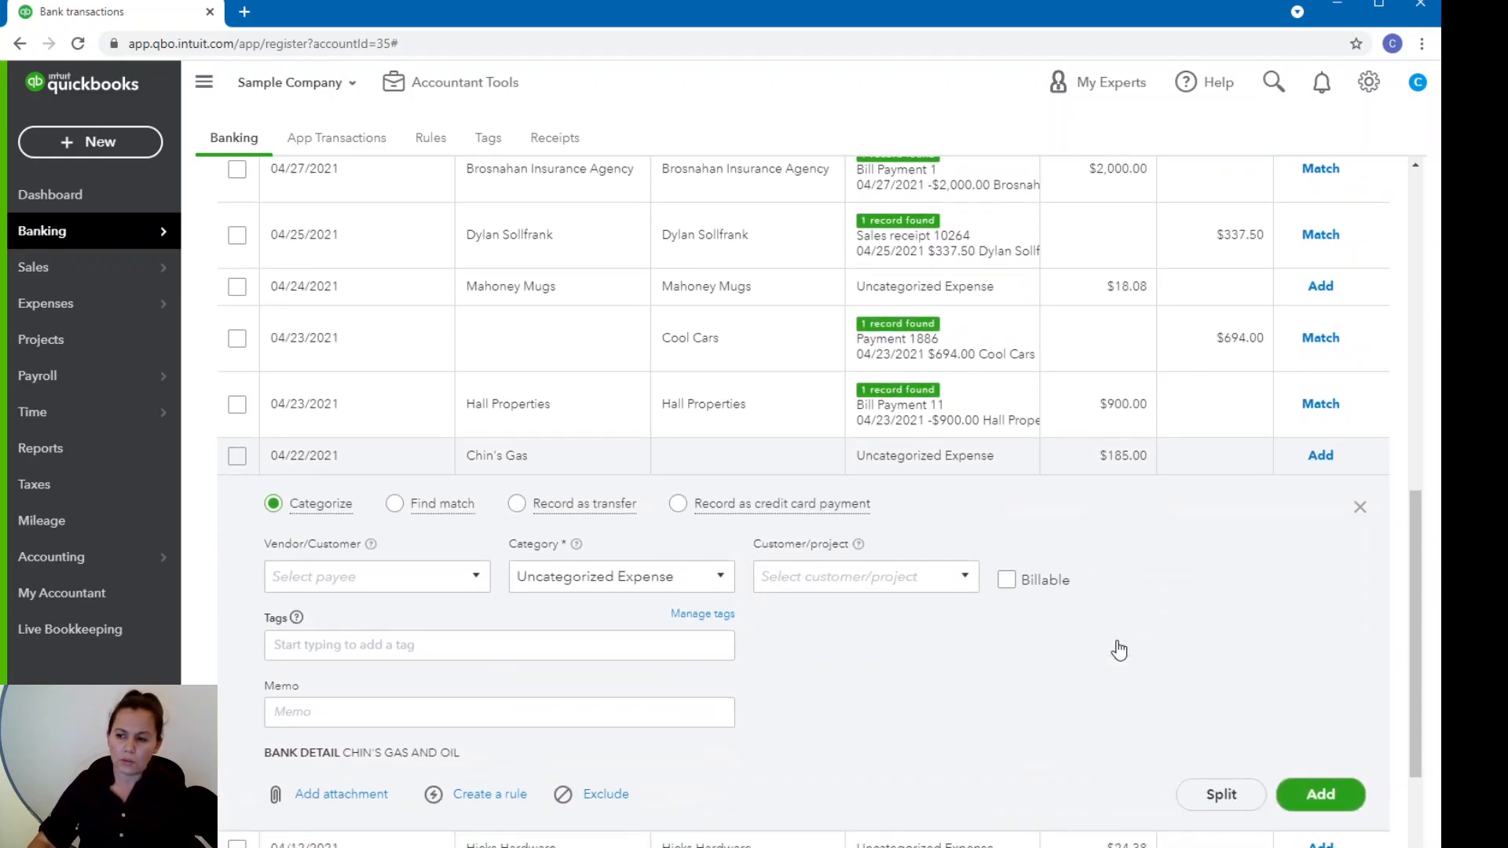
pyautogui.click(402, 507)
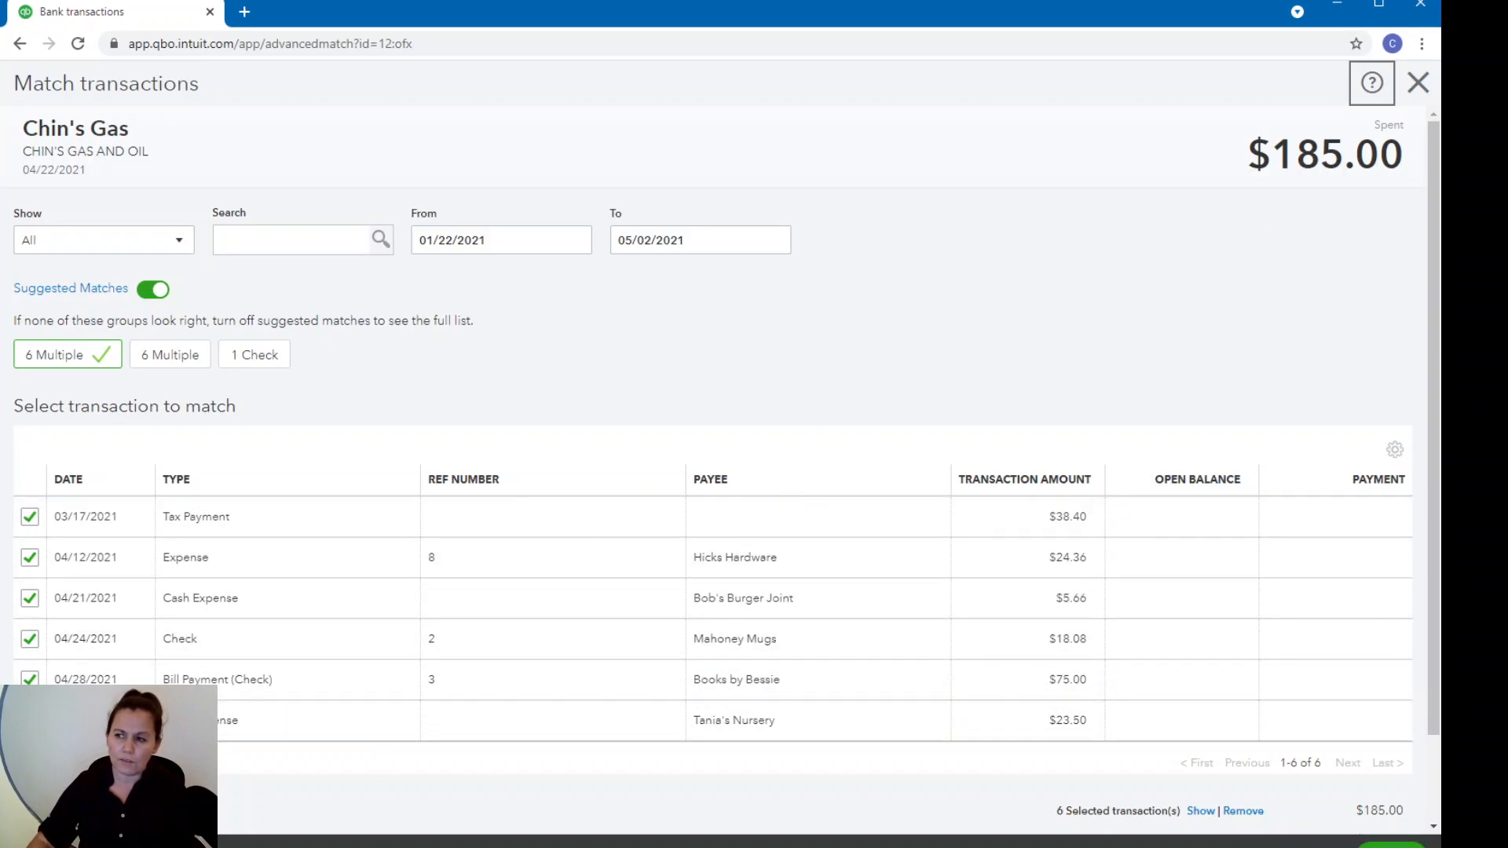
pyautogui.click(1420, 85)
pyautogui.click(814, 497)
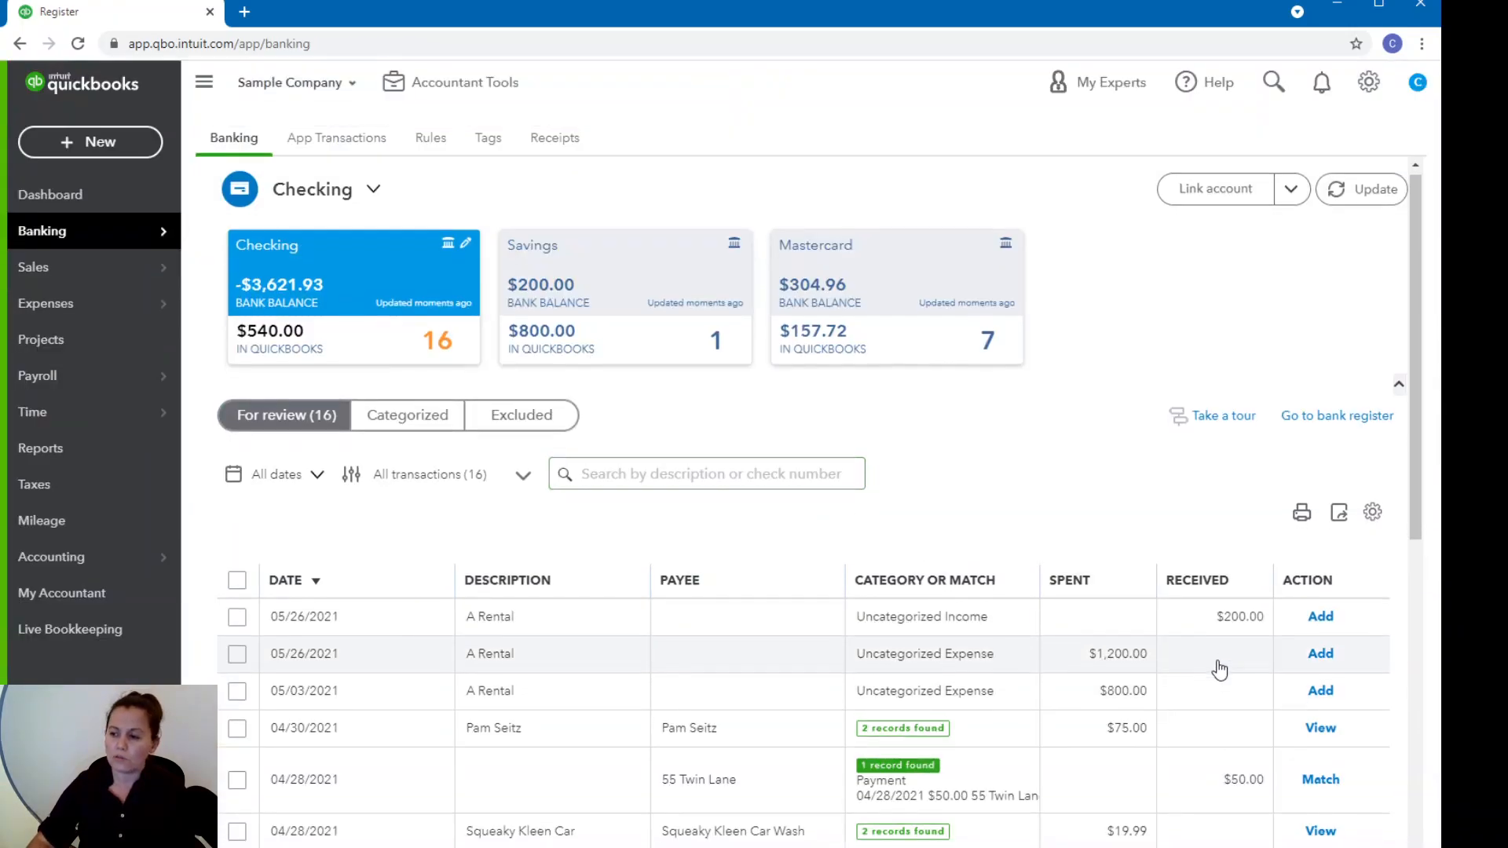
pyautogui.scroll(-5, 1218, 664)
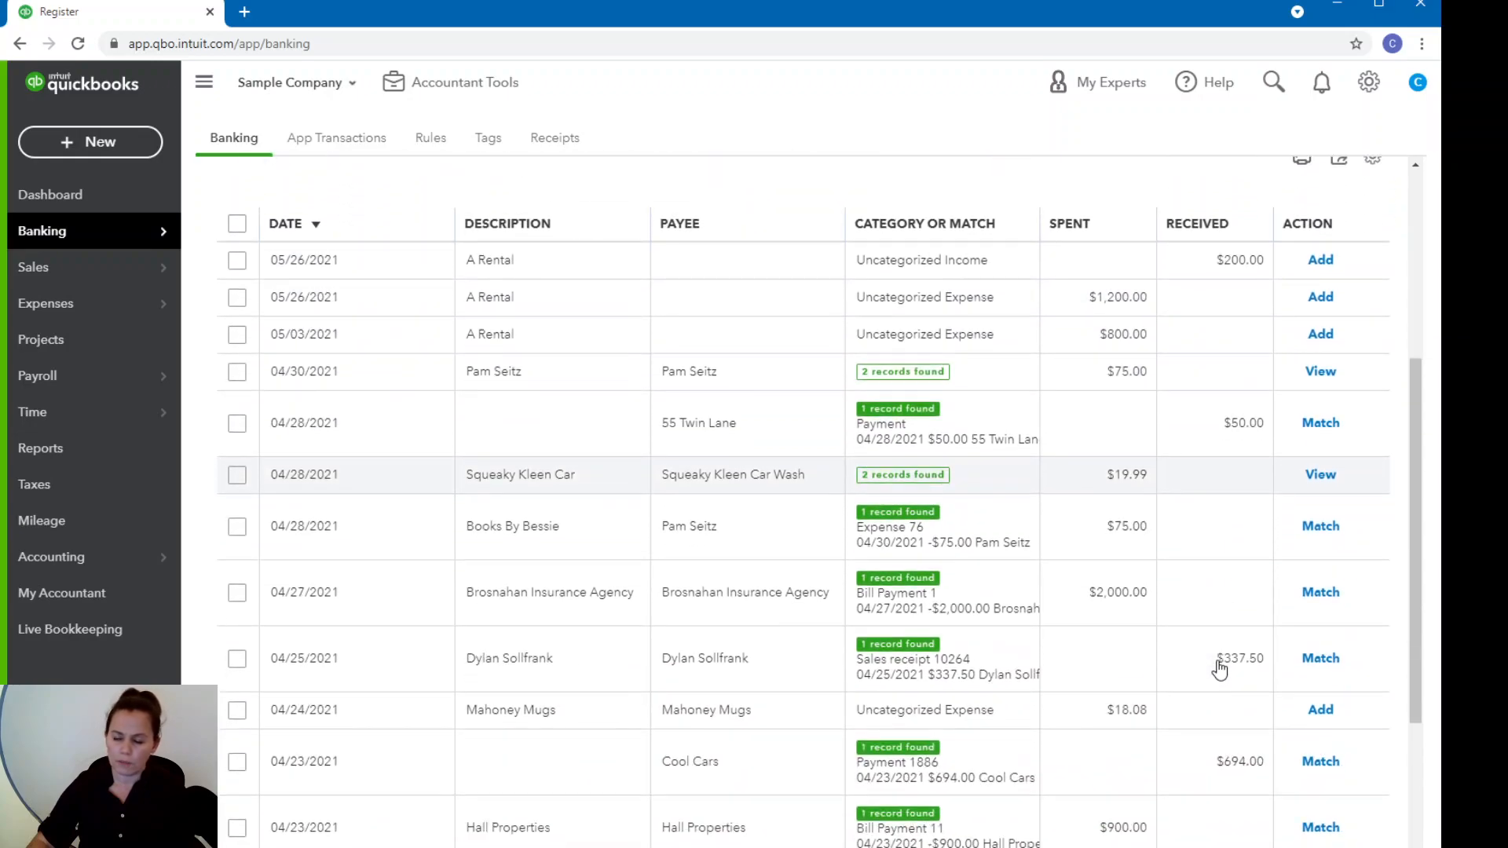
pyautogui.scroll(-1, 1218, 665)
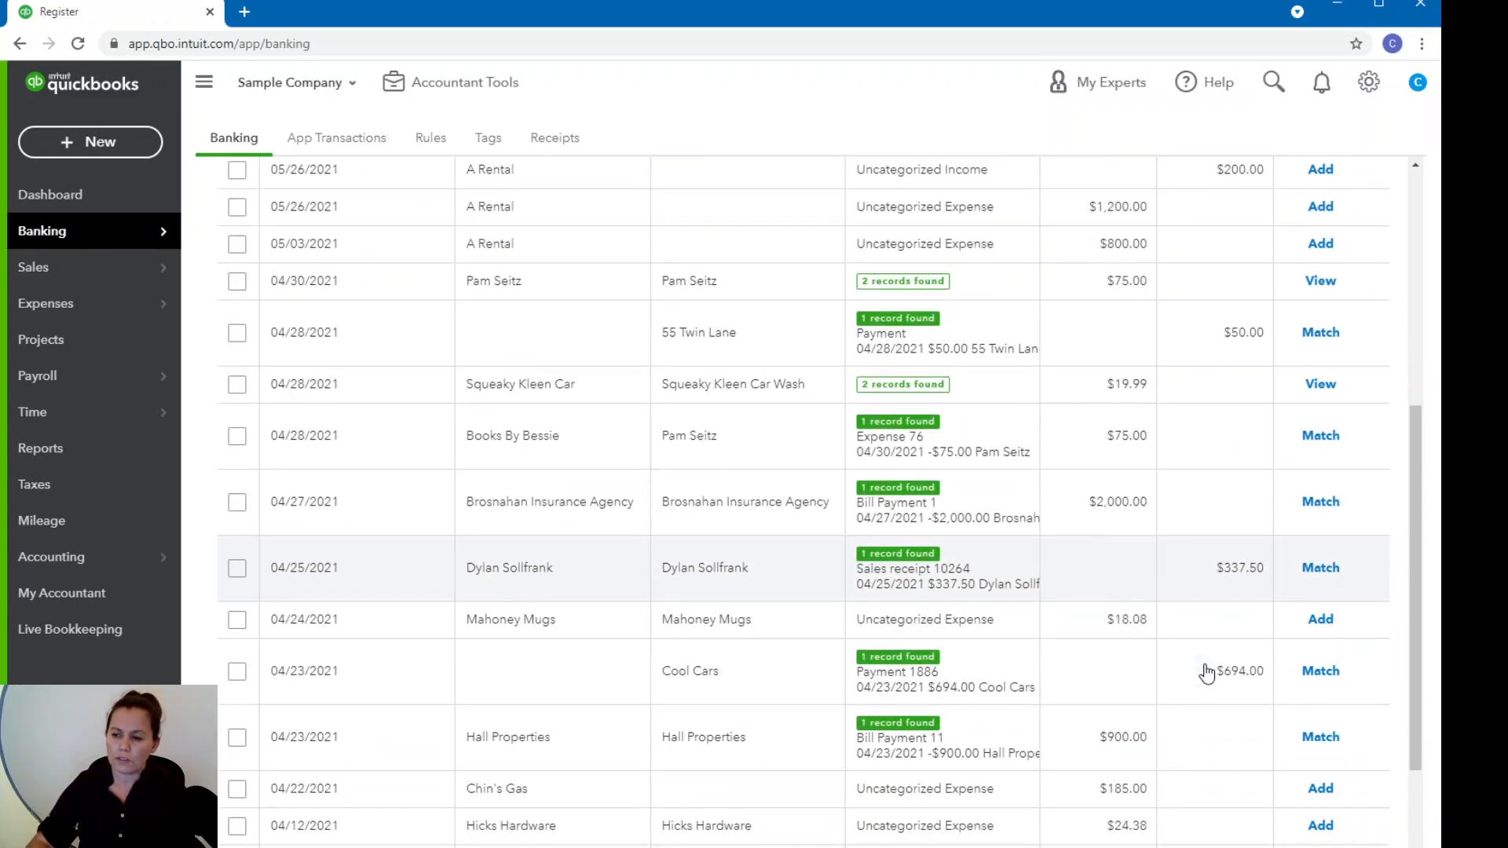
pyautogui.scroll(6, 1212, 670)
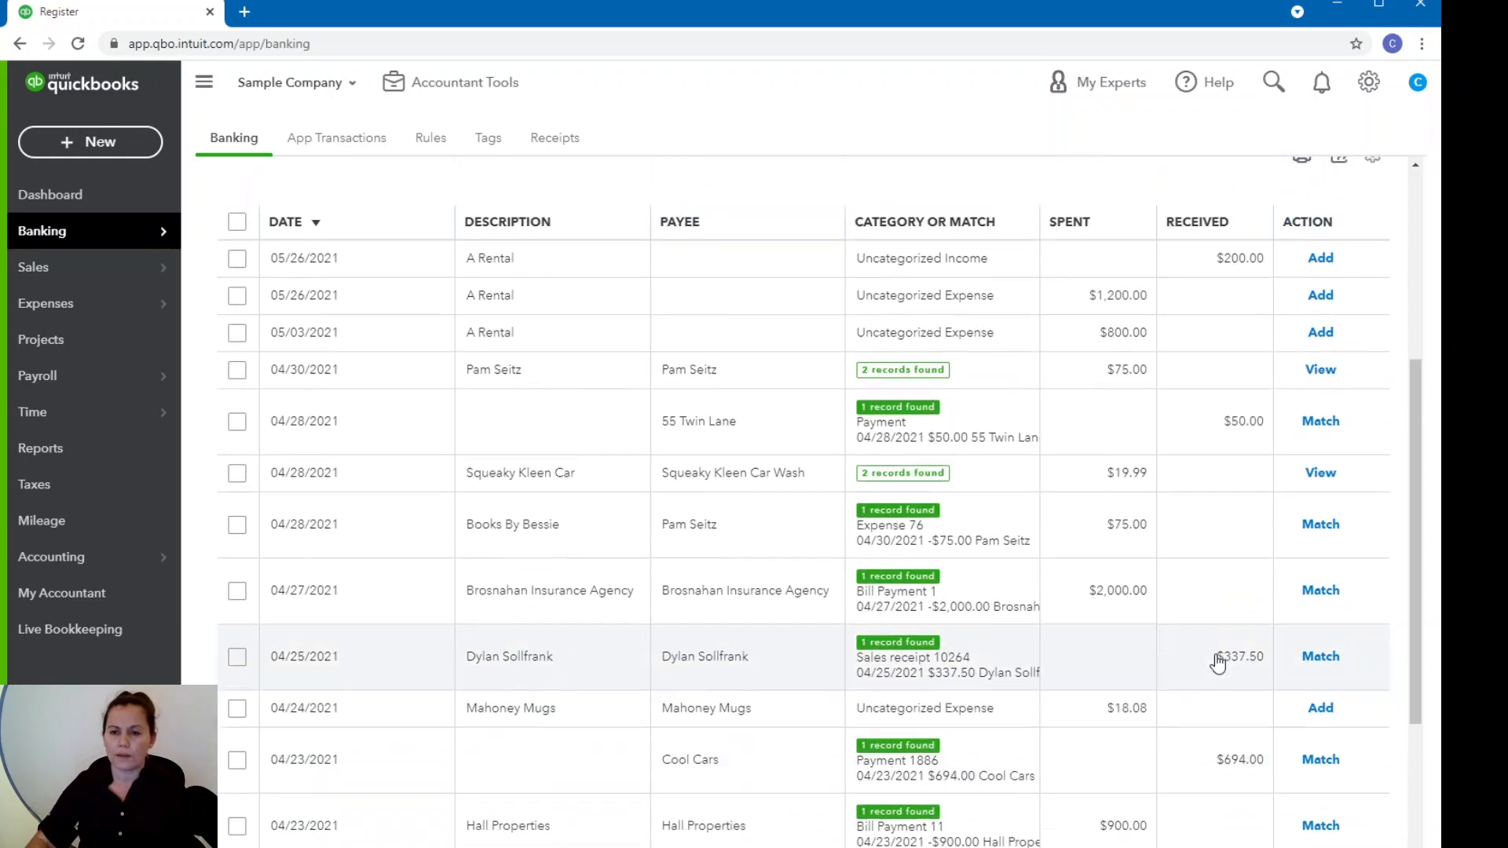